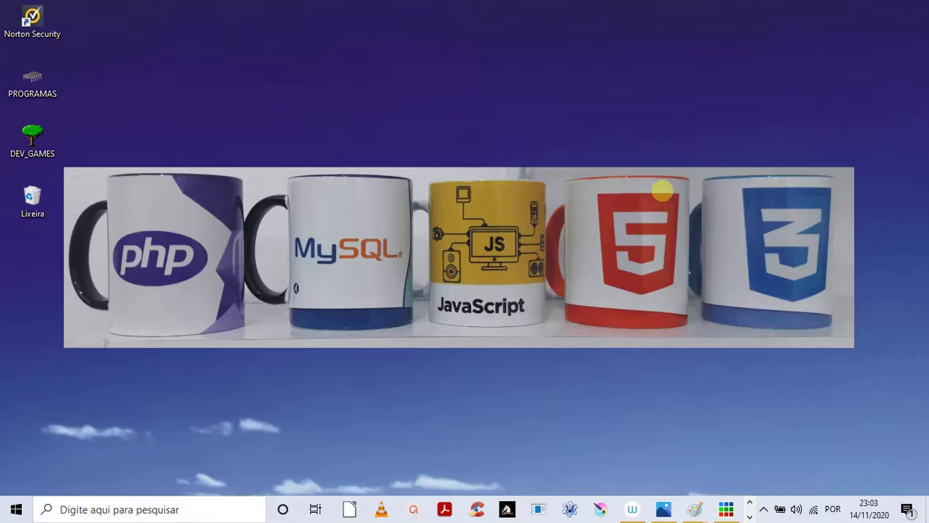
# Switch to the Paint drawing AULA 0017 - PIXEL ART - SELEÇÃO POR COR and close it, saving the changes
pyautogui.hotkey('alt', 'Tab')
pyautogui.hotkey('alt', 'Tab')
pyautogui.hotkey('alt', 'Tab')
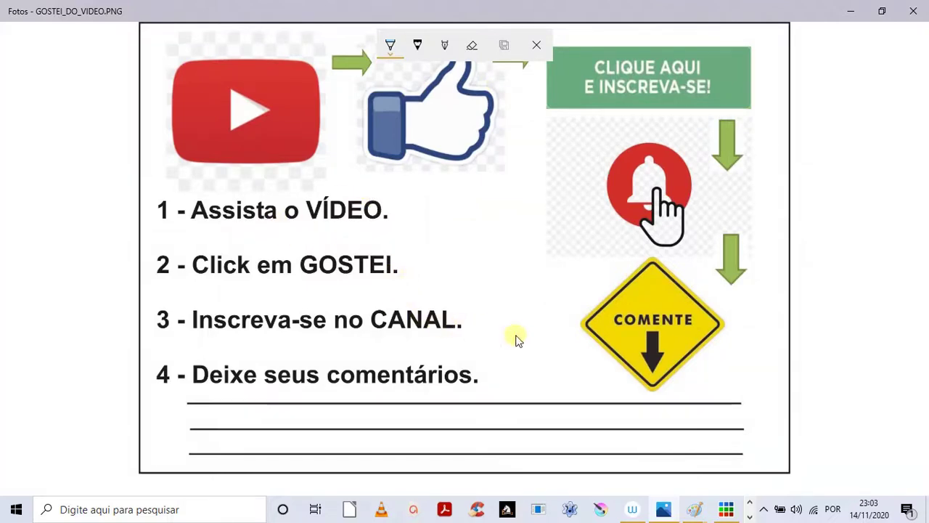
pyautogui.hotkey('alt', 'Tab')
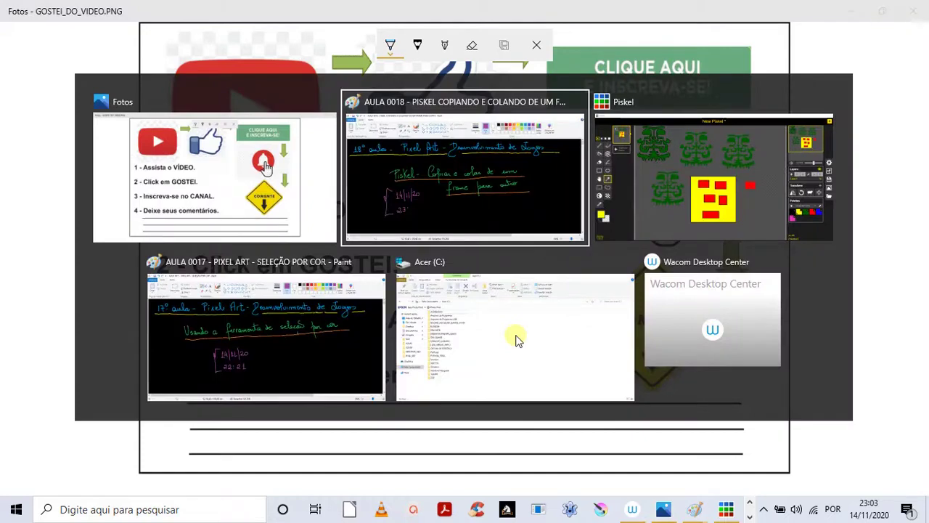
pyautogui.press('Tab')
pyautogui.press('Tab')
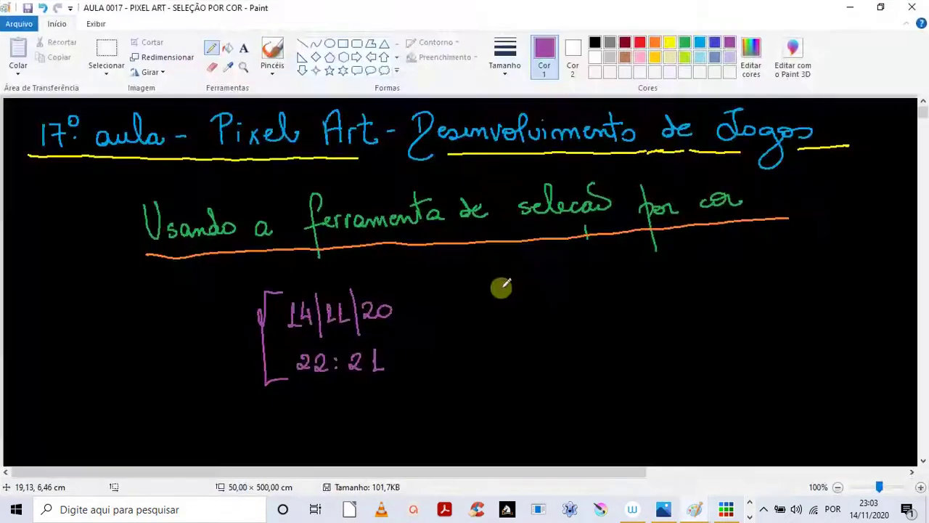
pyautogui.click(912, 7)
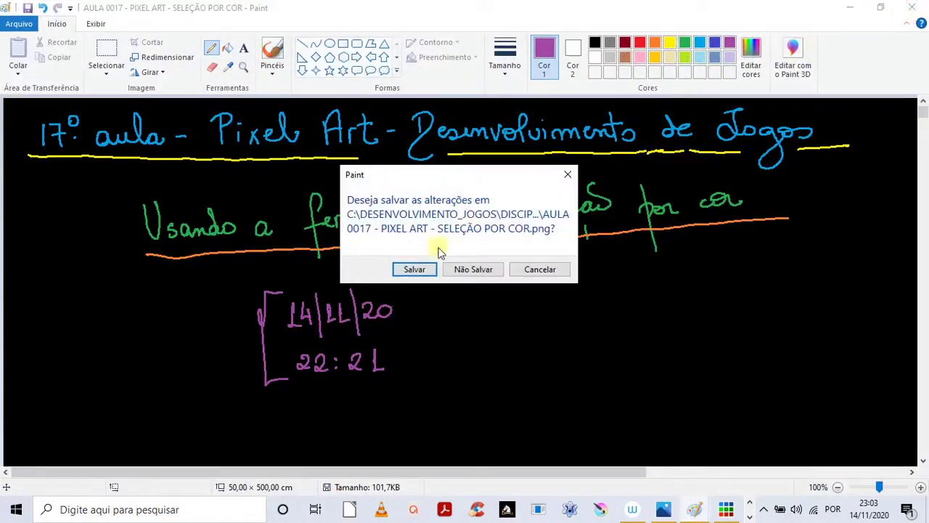
pyautogui.click(414, 269)
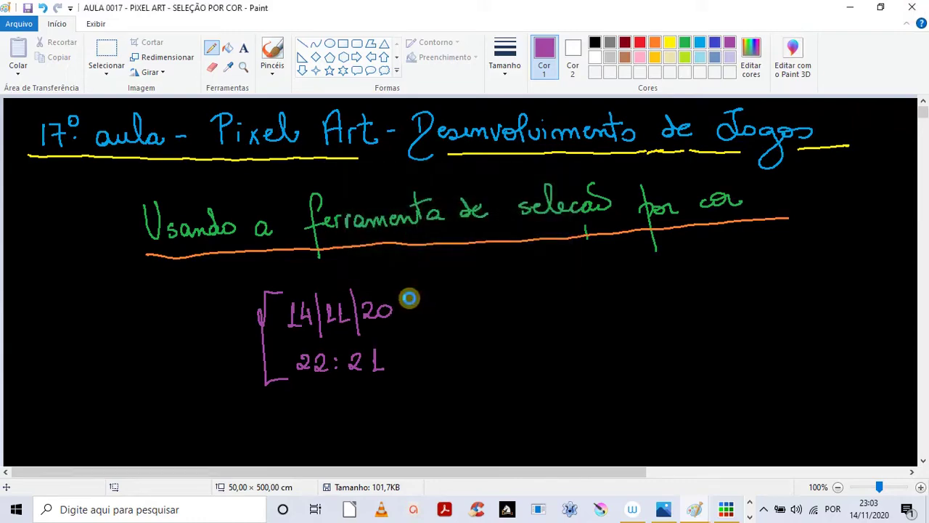
# Switch to Piskel and quit it, discarding the unsaved changes to the current sprite
pyautogui.hotkey('alt', 'Tab')
pyautogui.press('Tab')
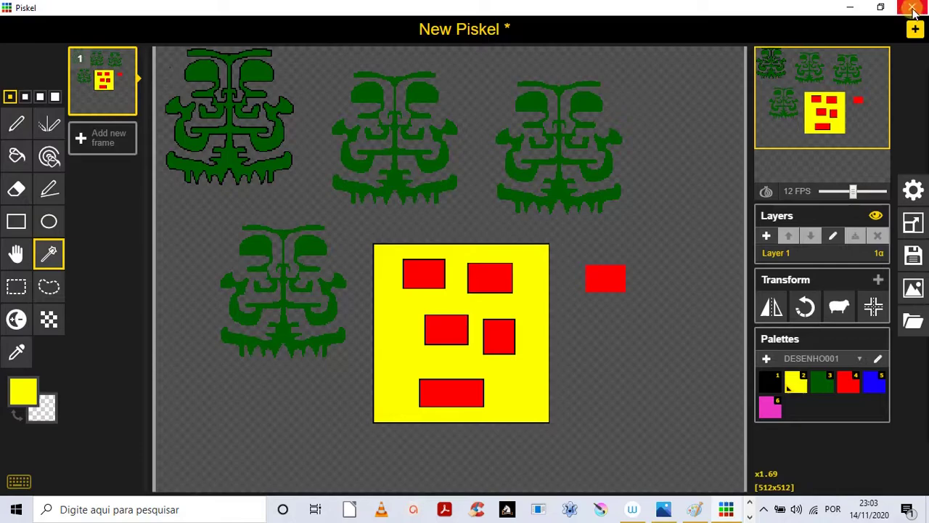
pyautogui.click(912, 7)
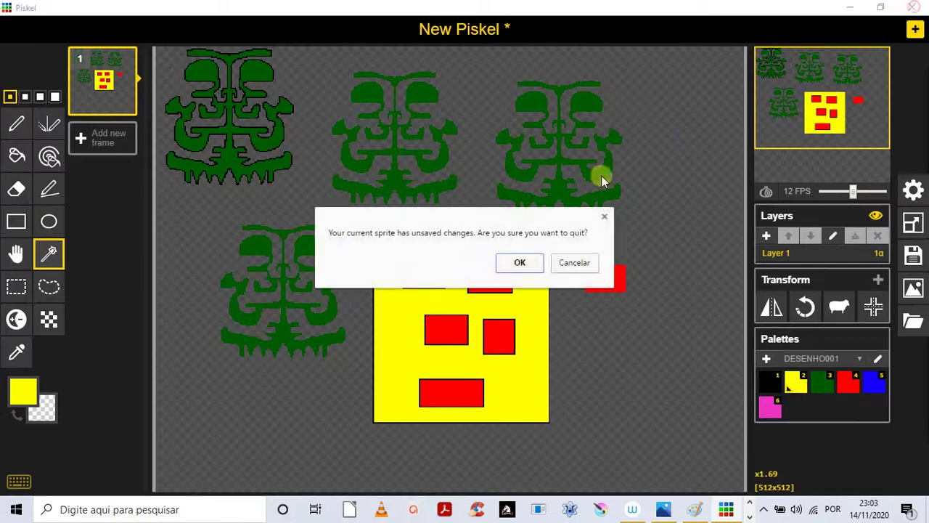
pyautogui.click(520, 268)
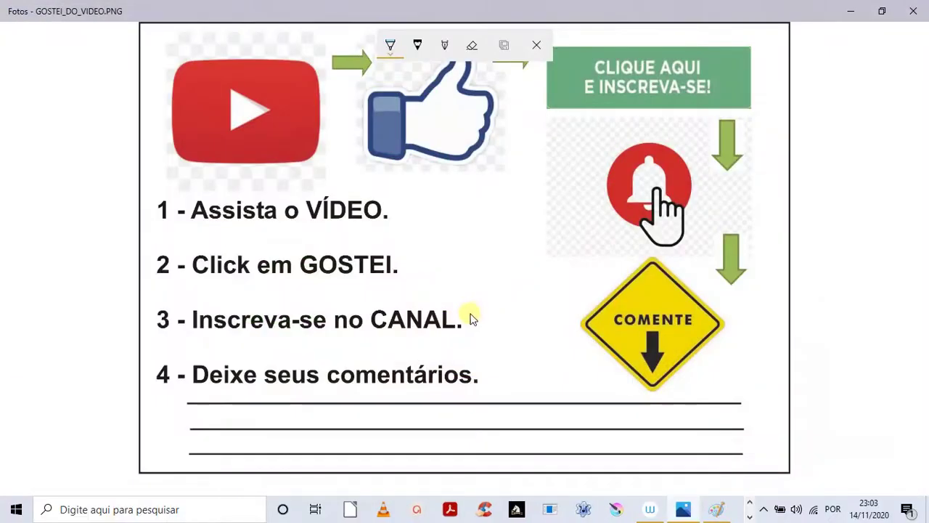
# Switch to the AULA 0018 drawing in Paint and complete the handwritten purple time as 23:03
pyautogui.hotkey('alt', 'Tab')
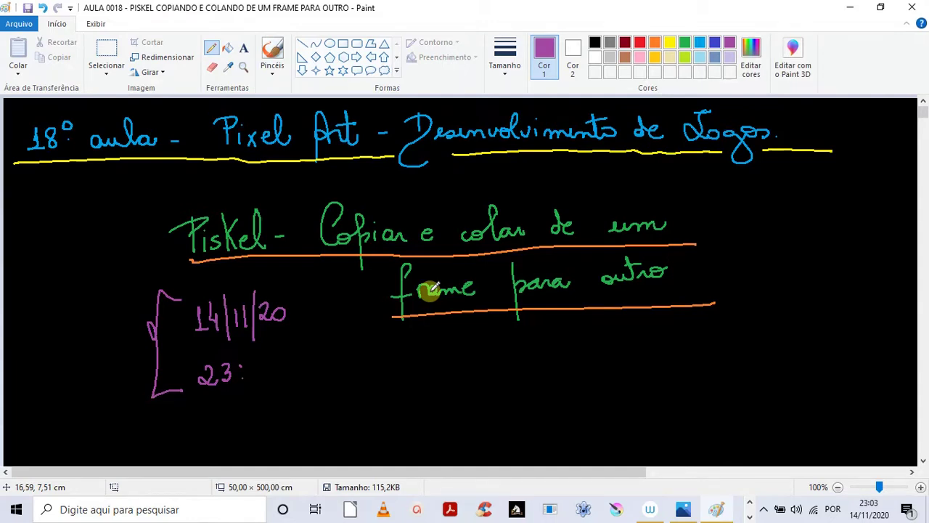
pyautogui.moveTo(259, 368); pyautogui.dragTo(275, 379)
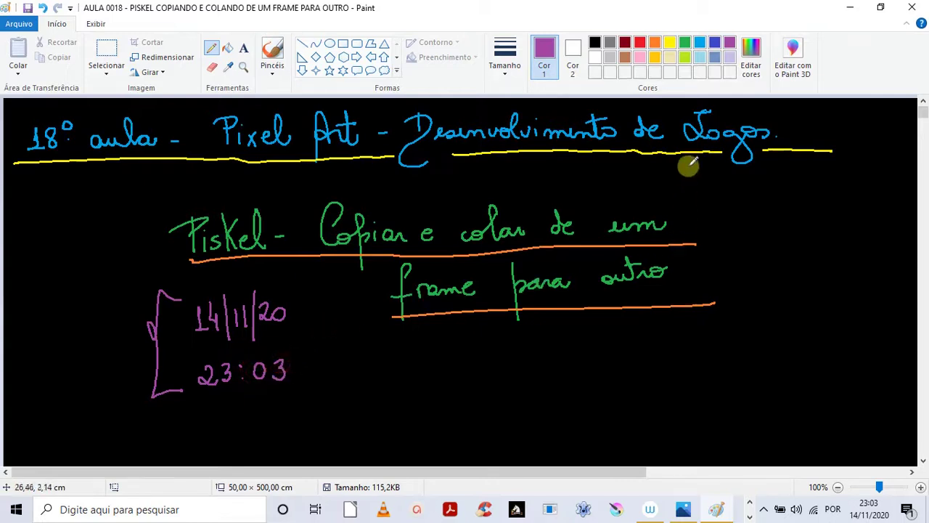
# Draw a column of four yellow freehand rectangles beside the lesson title to represent animation frames
pyautogui.click(670, 42)
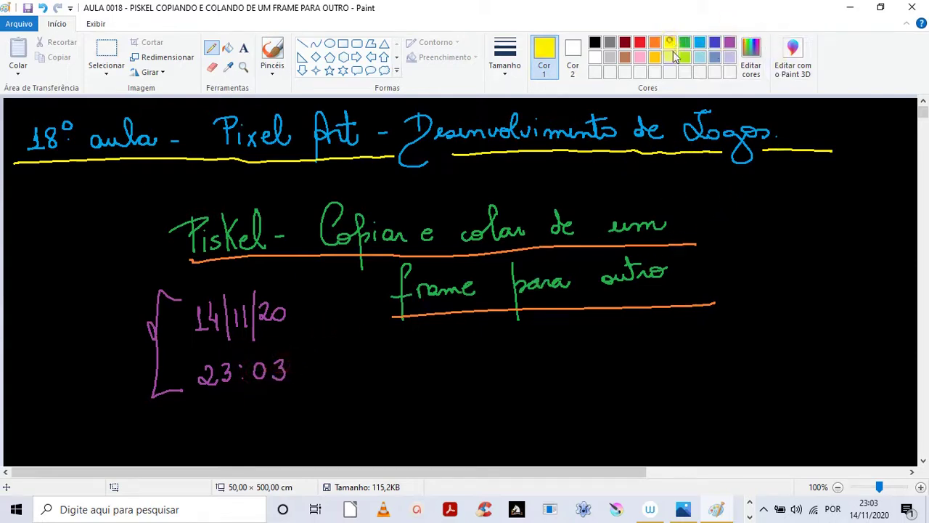
pyautogui.moveTo(762, 211)
pyautogui.mouseDown()
pyautogui.moveTo(805, 208)
pyautogui.moveTo(766, 214)
pyautogui.moveTo(827, 251)
pyautogui.moveTo(827, 209)
pyautogui.mouseUp()
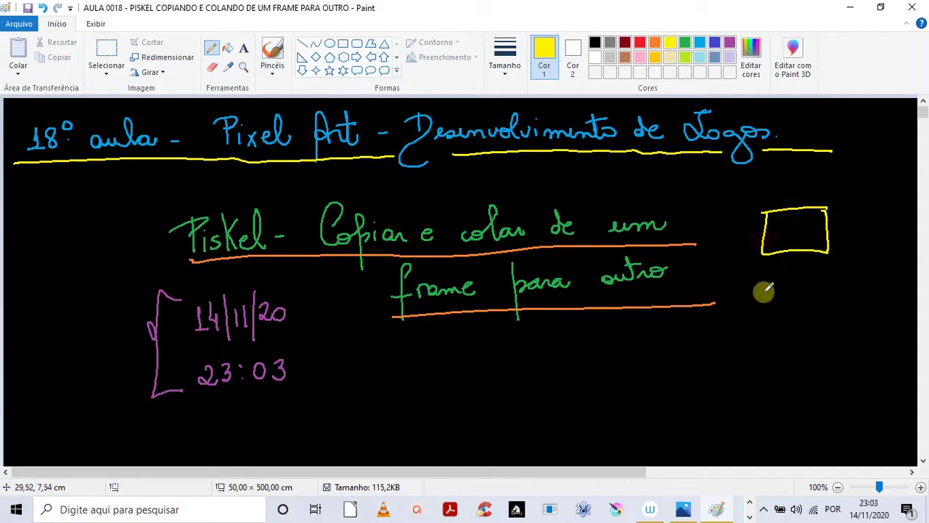
pyautogui.moveTo(755, 279)
pyautogui.mouseDown()
pyautogui.moveTo(787, 277)
pyautogui.moveTo(836, 296)
pyautogui.moveTo(779, 315)
pyautogui.moveTo(759, 274)
pyautogui.mouseUp()
pyautogui.moveTo(757, 339)
pyautogui.mouseDown()
pyautogui.moveTo(819, 337)
pyautogui.moveTo(758, 386)
pyautogui.moveTo(757, 341)
pyautogui.mouseUp()
pyautogui.moveTo(752, 407)
pyautogui.mouseDown()
pyautogui.moveTo(817, 440)
pyautogui.moveTo(748, 406)
pyautogui.mouseUp()
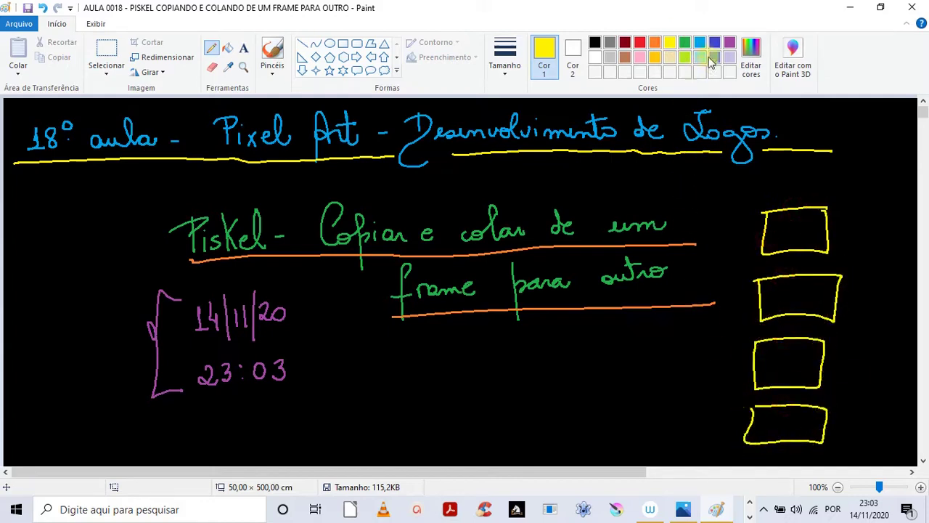
# Draw a small purple stick figure inside each of the four yellow frames, varying the pose
pyautogui.click(730, 42)
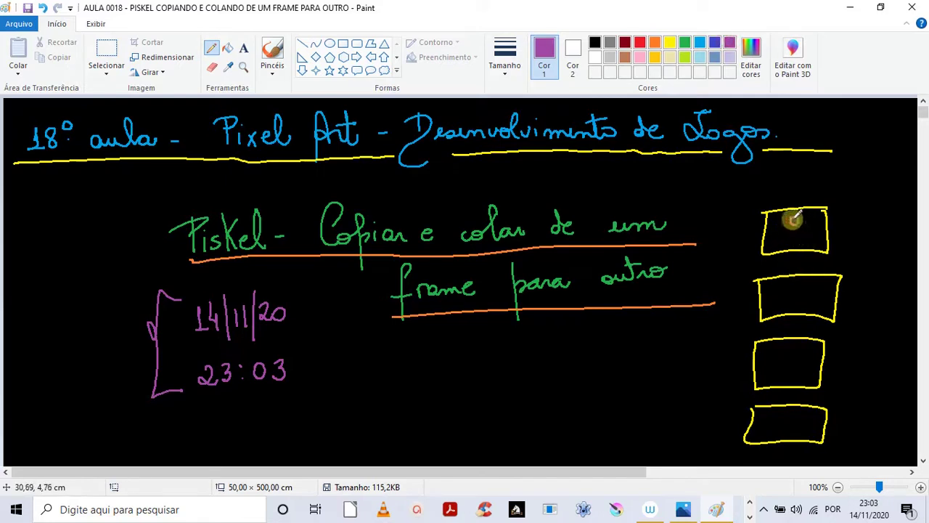
pyautogui.moveTo(793, 219); pyautogui.dragTo(798, 240)
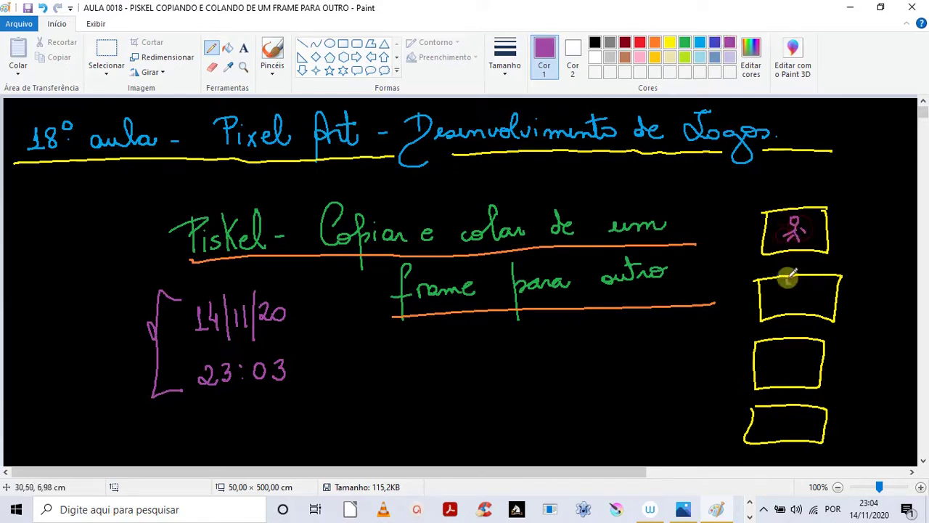
pyautogui.moveTo(789, 277); pyautogui.dragTo(796, 292)
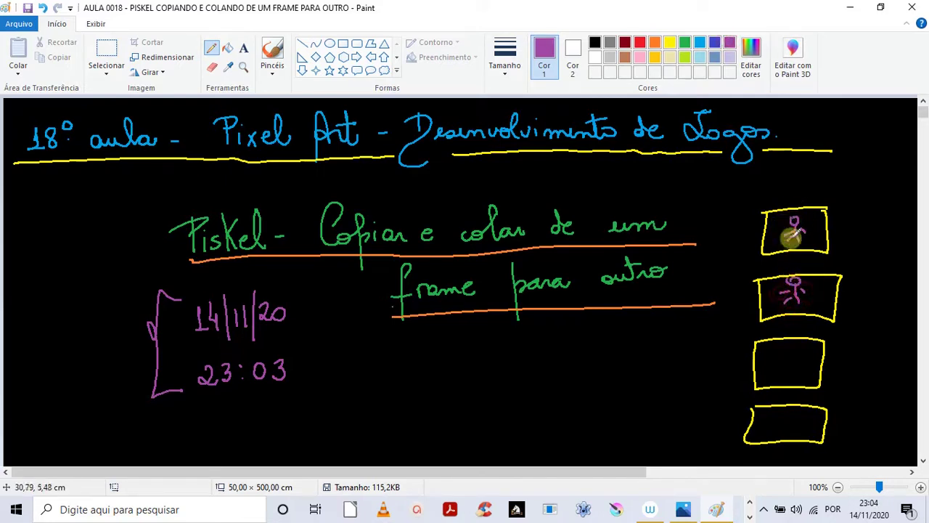
pyautogui.moveTo(782, 349)
pyautogui.mouseDown()
pyautogui.moveTo(793, 373)
pyautogui.moveTo(781, 365)
pyautogui.moveTo(782, 374)
pyautogui.mouseUp()
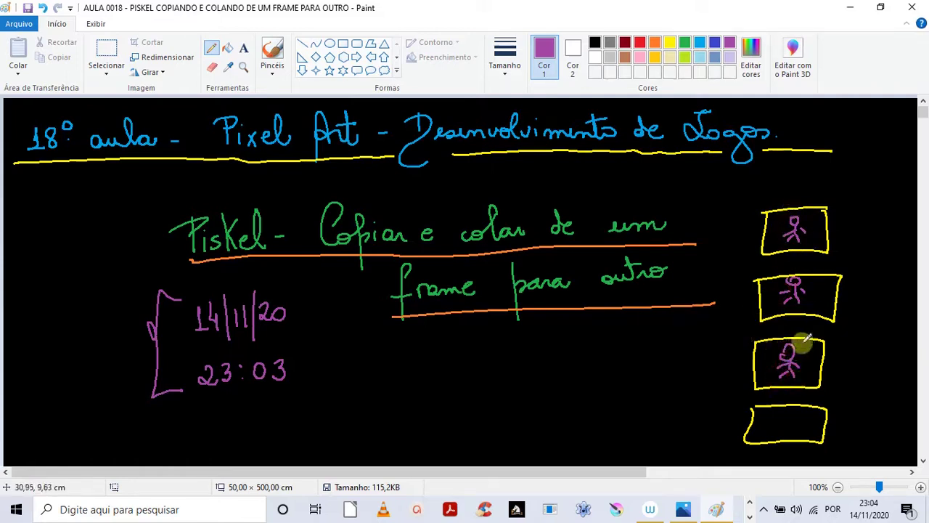
pyautogui.moveTo(784, 411)
pyautogui.mouseDown()
pyautogui.moveTo(789, 429)
pyautogui.moveTo(785, 412)
pyautogui.mouseUp()
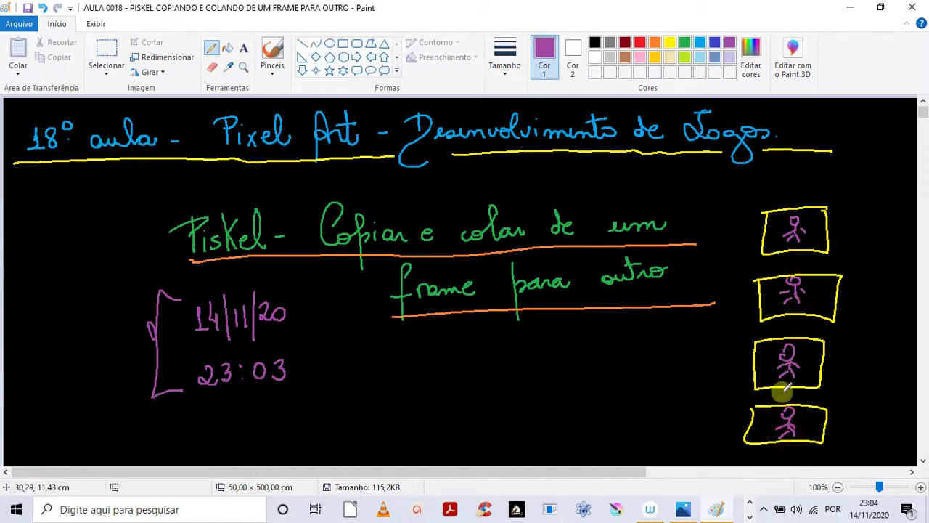
# Minimize the Photos and Paint windows, then open Piskel with a new sprite and maximize its window
pyautogui.hotkey('alt', 'Tab')
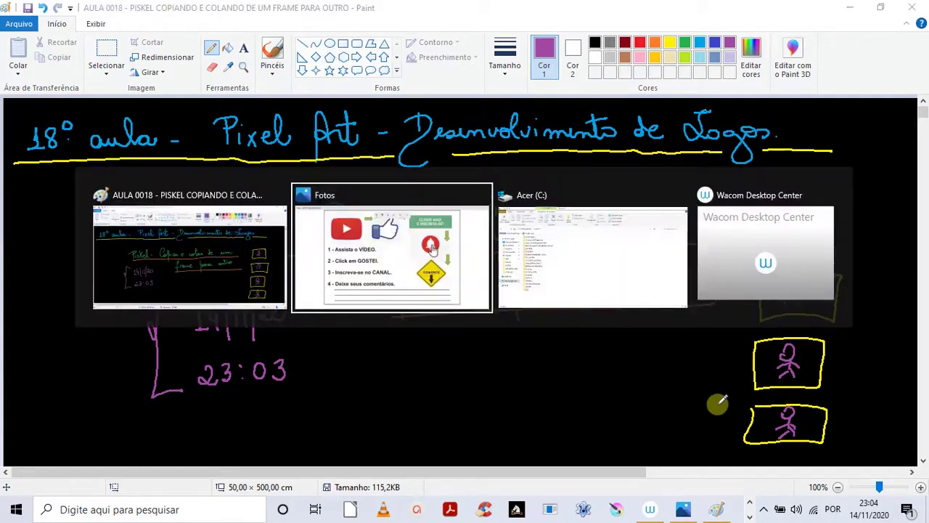
pyautogui.click(848, 9)
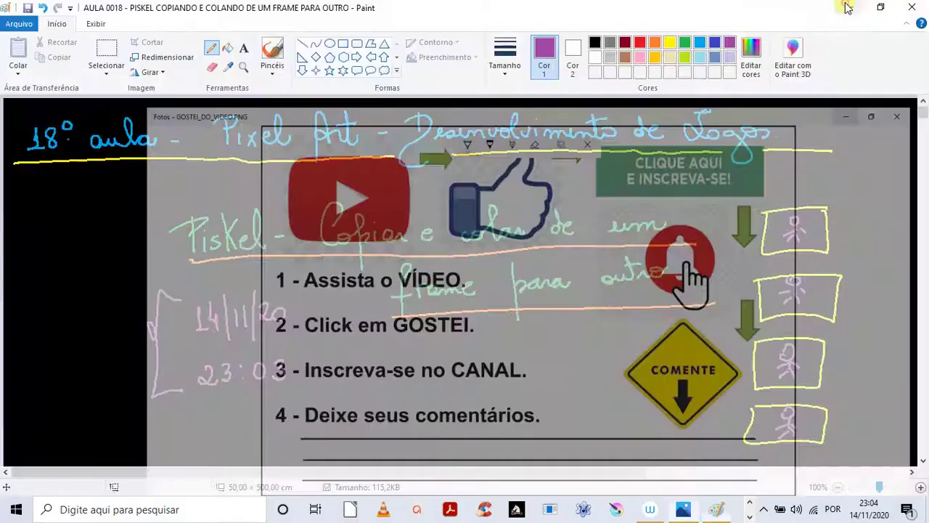
pyautogui.click(846, 10)
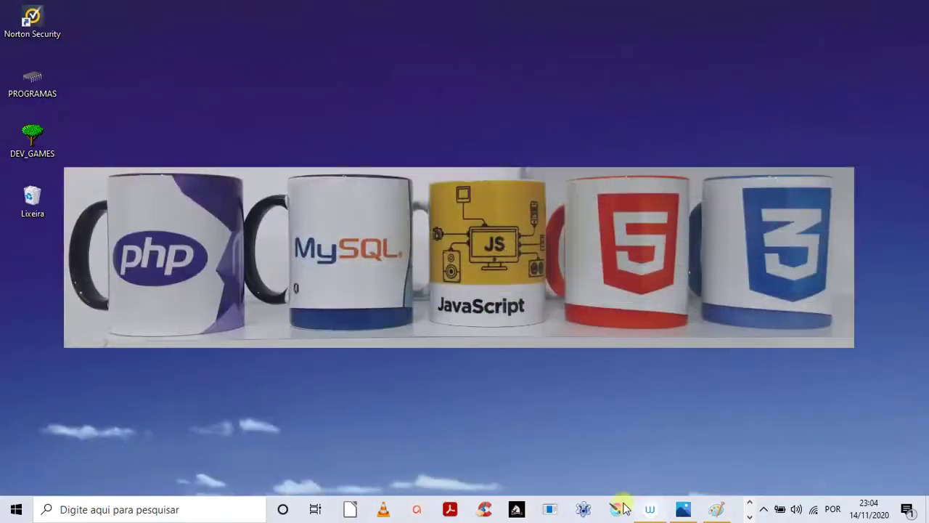
pyautogui.click(750, 501)
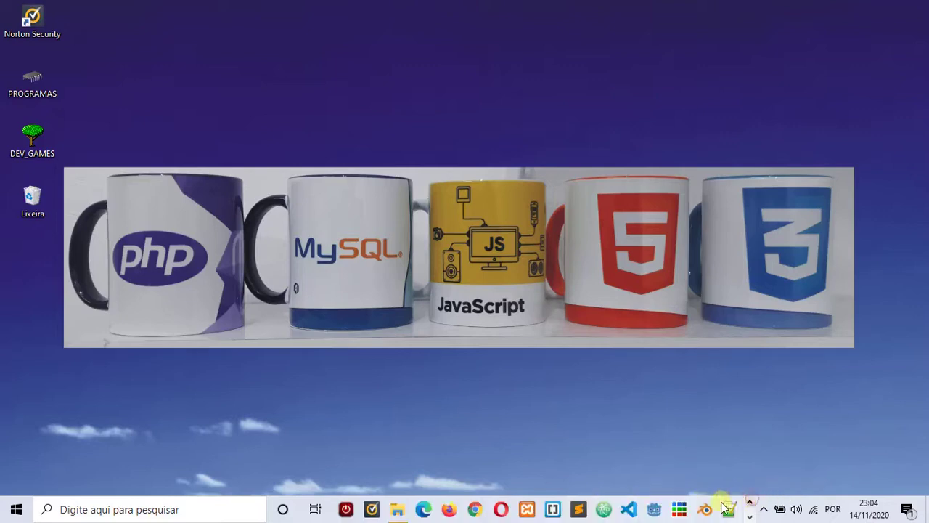
pyautogui.click(676, 510)
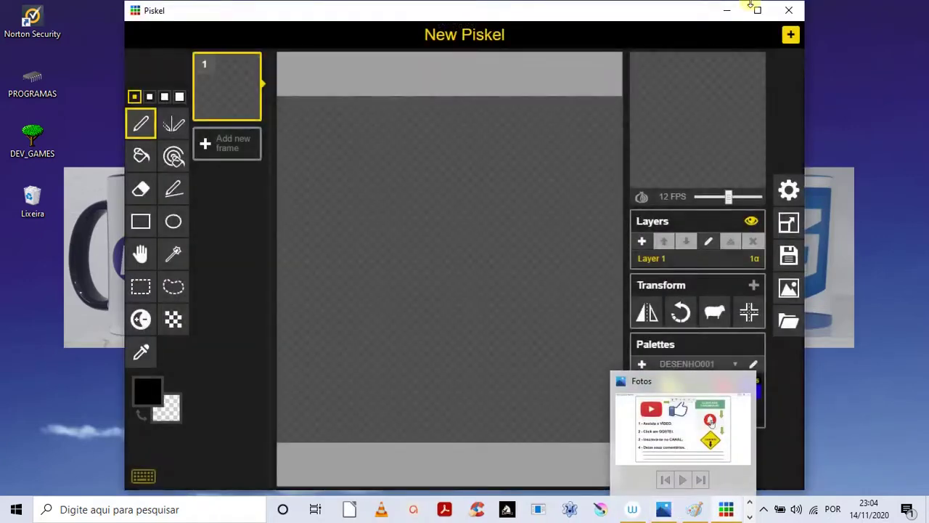
pyautogui.click(756, 11)
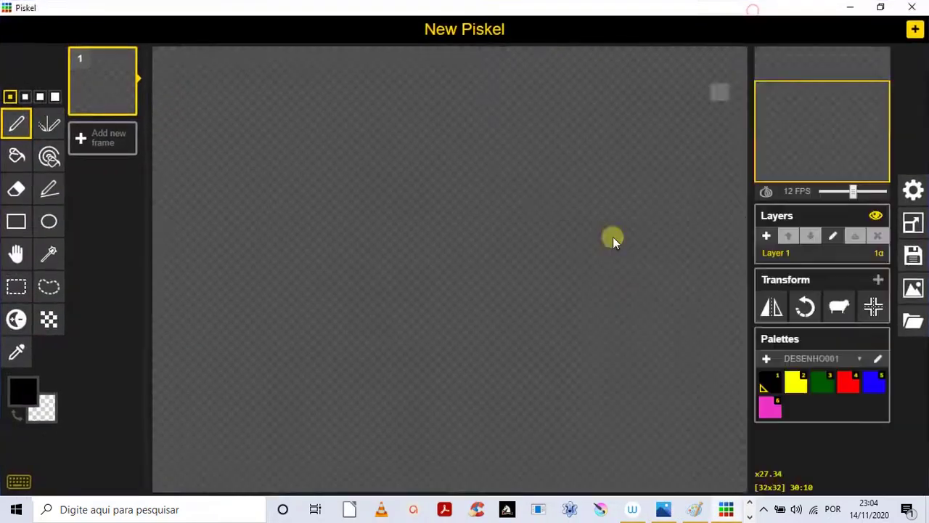
# Resize the sprite canvas to 64 x 64 px and set the animation preview speed to 1 FPS
pyautogui.click(912, 231)
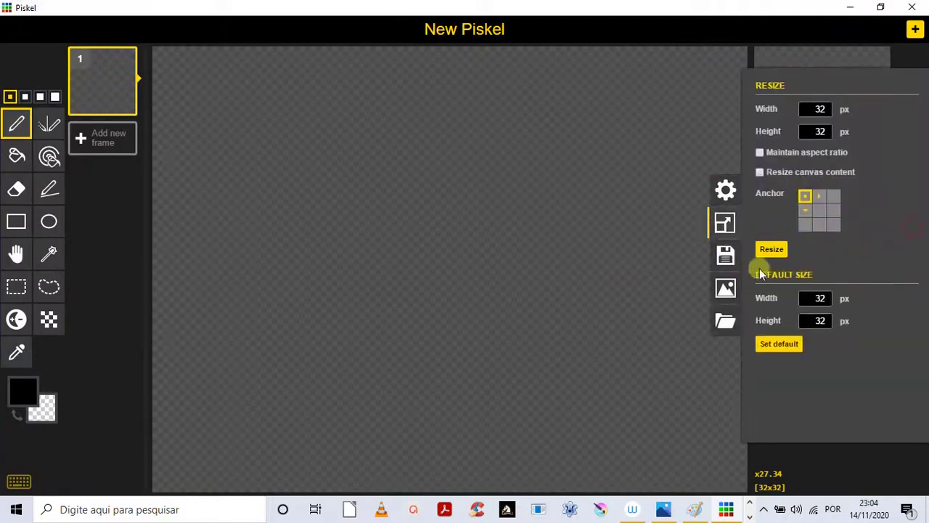
pyautogui.doubleClick(819, 109)
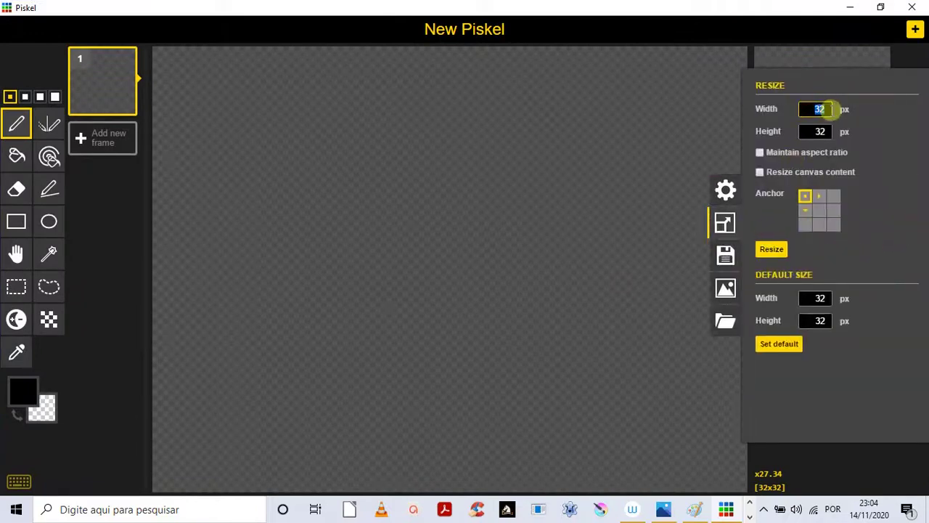
pyautogui.press('Tab')
pyautogui.click(771, 247)
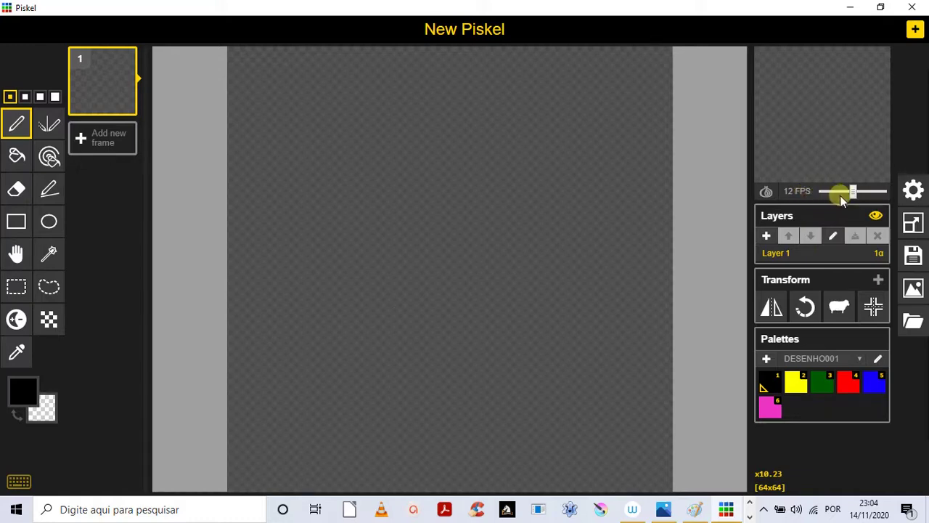
pyautogui.moveTo(845, 197)
pyautogui.mouseDown()
pyautogui.moveTo(851, 186)
pyautogui.moveTo(827, 192)
pyautogui.mouseUp()
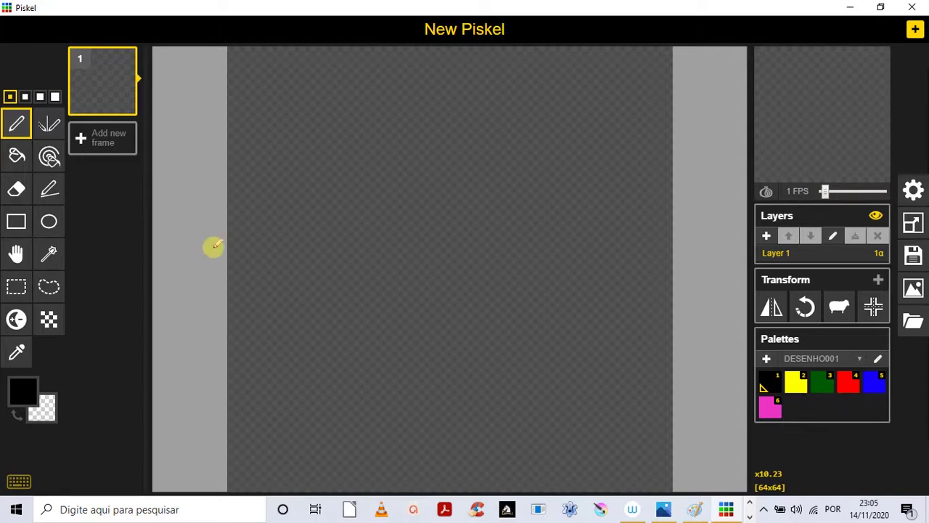
# Draw a figure's head, short neck and larger square torso as black rectangle outlines, stacked near the canvas centre
pyautogui.click(18, 223)
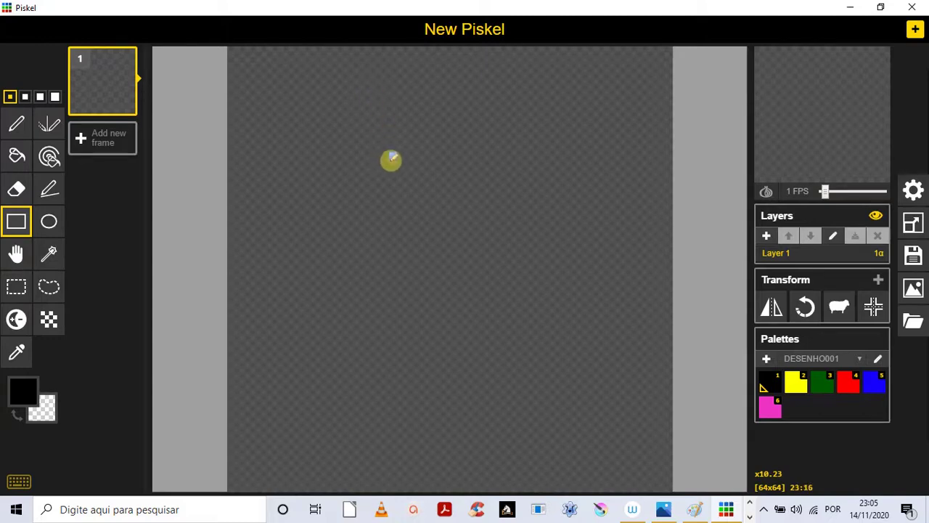
pyautogui.moveTo(390, 160); pyautogui.dragTo(431, 229)
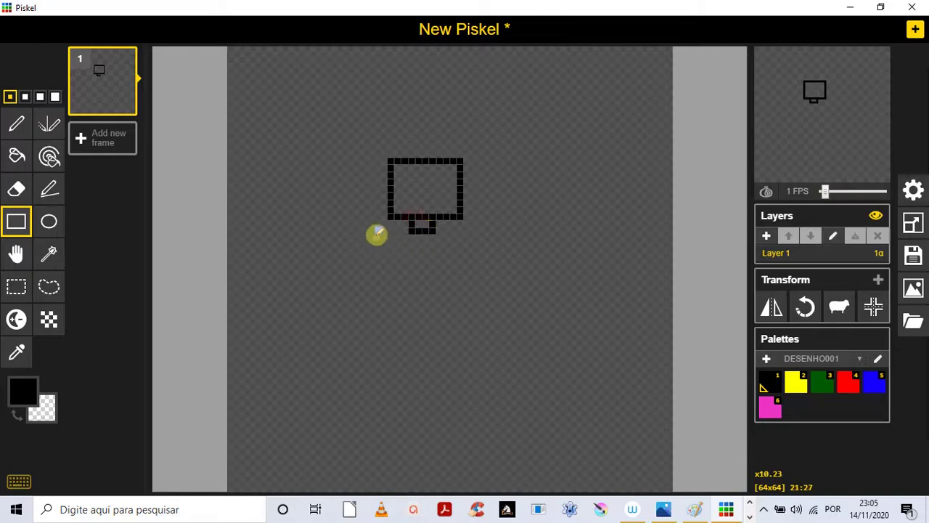
pyautogui.moveTo(375, 234); pyautogui.dragTo(476, 328)
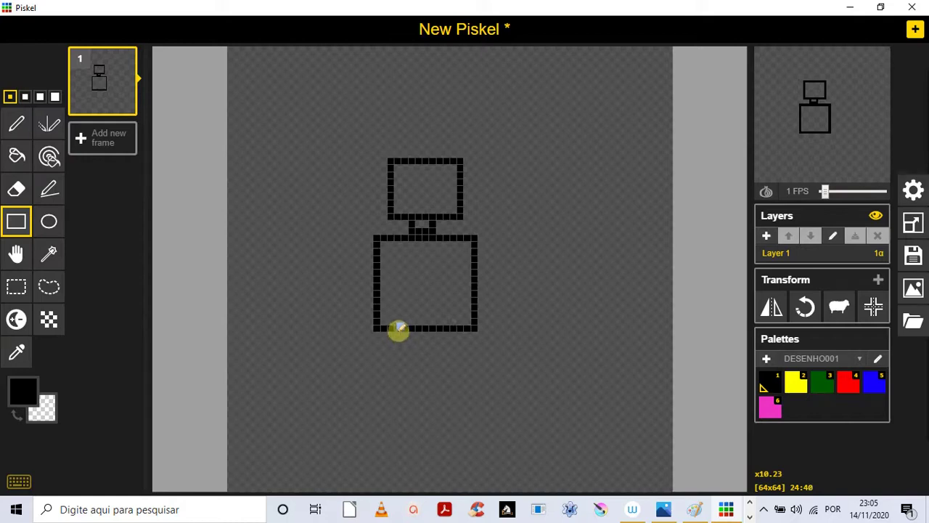
# Draw the figure's hips, two two-part legs and outward-pointing feet about 10 x 3 px as black rectangles below the torso
pyautogui.moveTo(399, 332)
pyautogui.mouseDown()
pyautogui.moveTo(446, 353)
pyautogui.moveTo(469, 403)
pyautogui.moveTo(446, 417)
pyautogui.moveTo(474, 462)
pyautogui.moveTo(524, 482)
pyautogui.mouseUp()
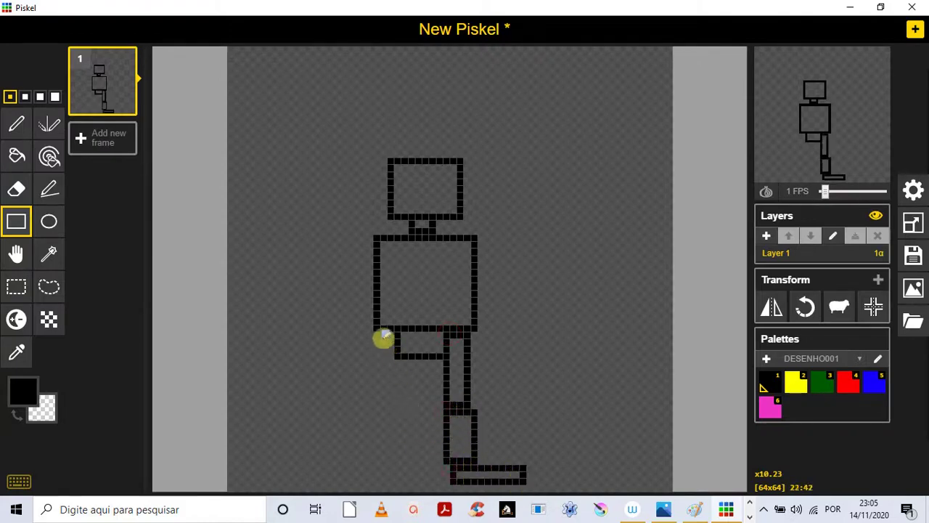
pyautogui.moveTo(374, 334)
pyautogui.mouseDown()
pyautogui.moveTo(397, 397)
pyautogui.moveTo(380, 421)
pyautogui.moveTo(396, 458)
pyautogui.moveTo(364, 477)
pyautogui.moveTo(335, 480)
pyautogui.mouseUp()
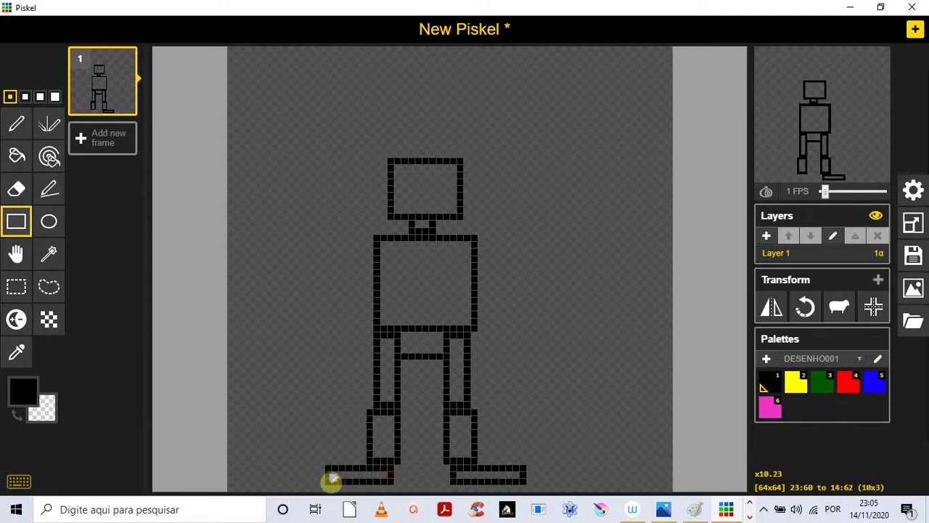
pyautogui.moveTo(332, 480); pyautogui.dragTo(331, 480)
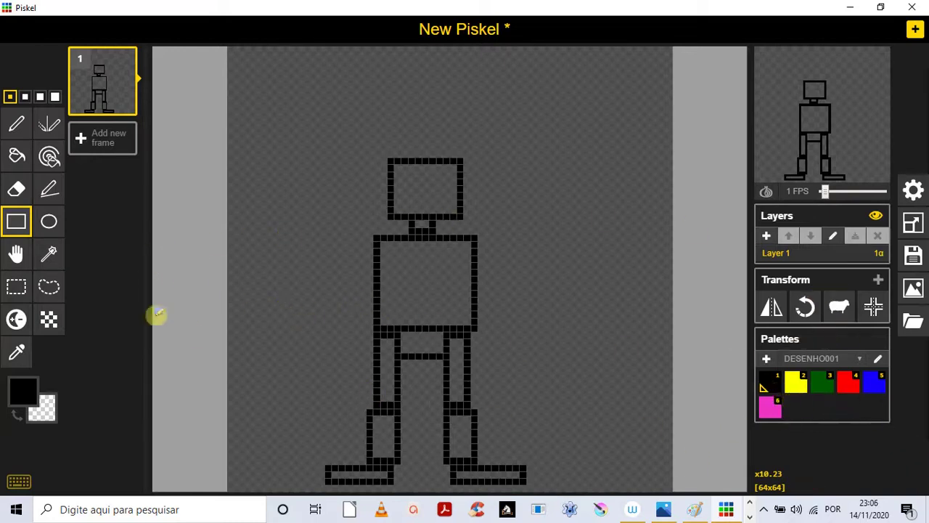
# Fill the figure's torso with yellow and both upper legs with dark green using the Paint bucket tool
pyautogui.click(17, 156)
pyautogui.click(795, 382)
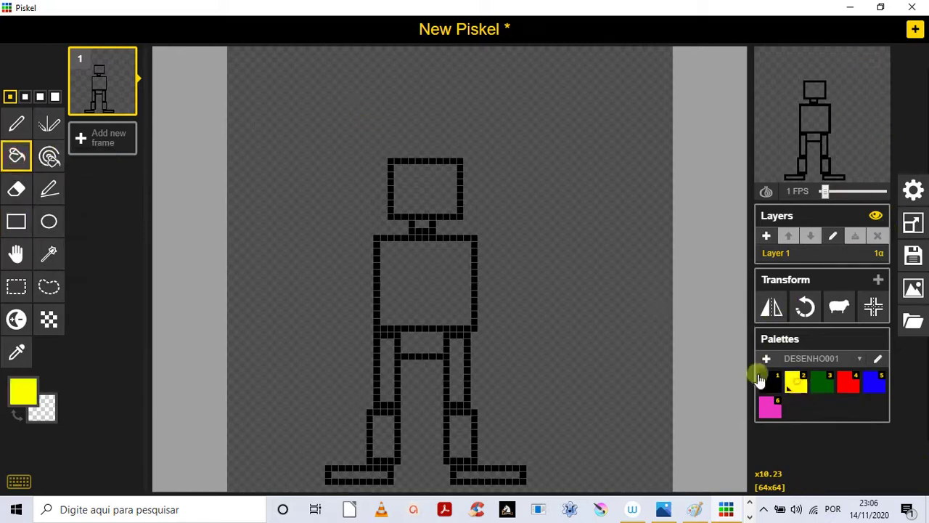
pyautogui.click(428, 281)
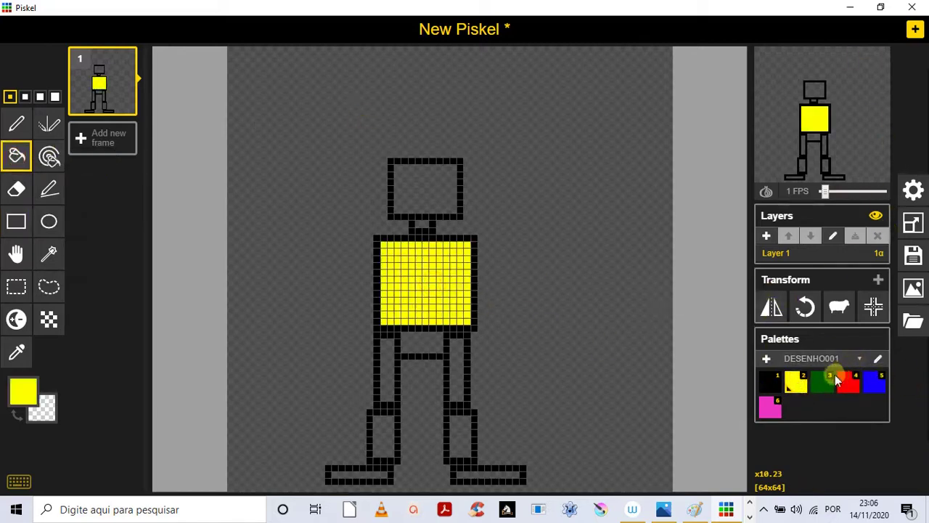
pyautogui.click(828, 388)
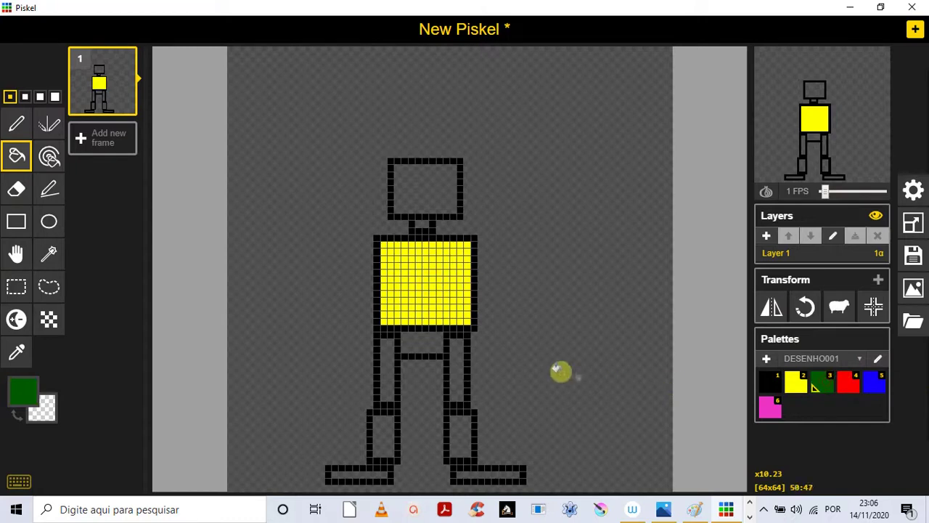
pyautogui.click(458, 364)
pyautogui.click(389, 366)
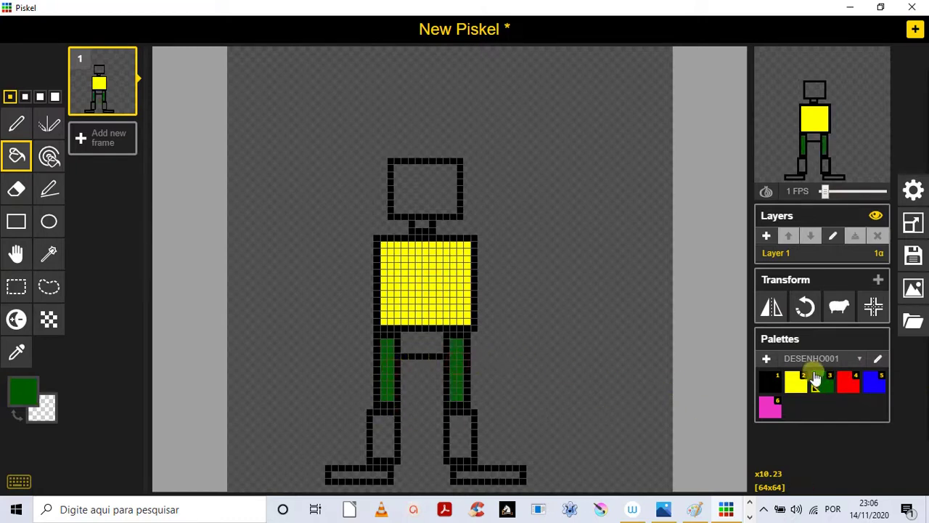
# Fill both lower legs with red and both feet with pink, undoing the accidental recolouring of the black outline
pyautogui.click(843, 383)
pyautogui.click(386, 424)
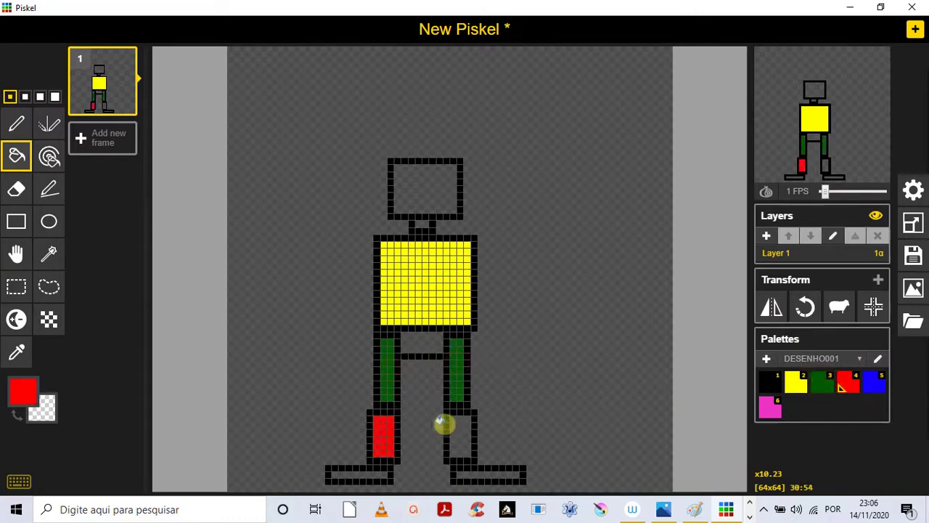
pyautogui.click(459, 424)
pyautogui.click(769, 407)
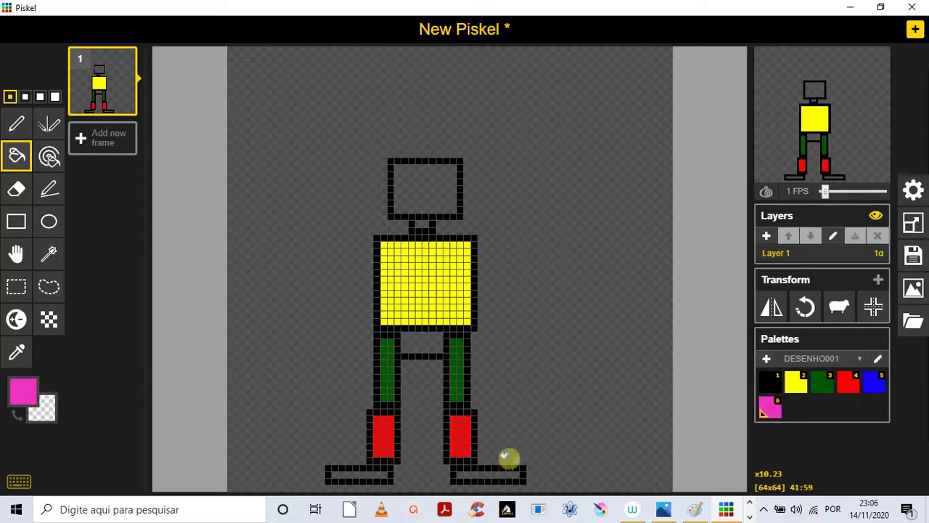
pyautogui.click(494, 476)
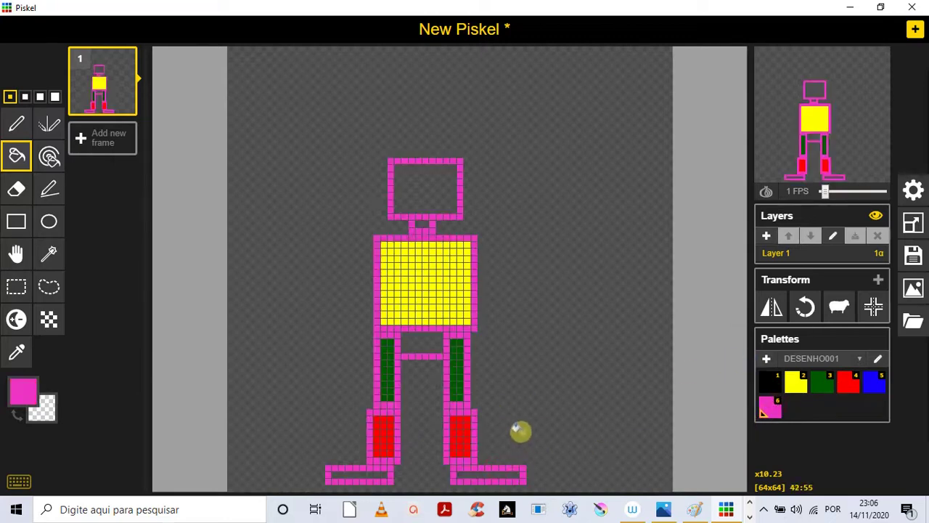
pyautogui.hotkey('ctrl', 'z')
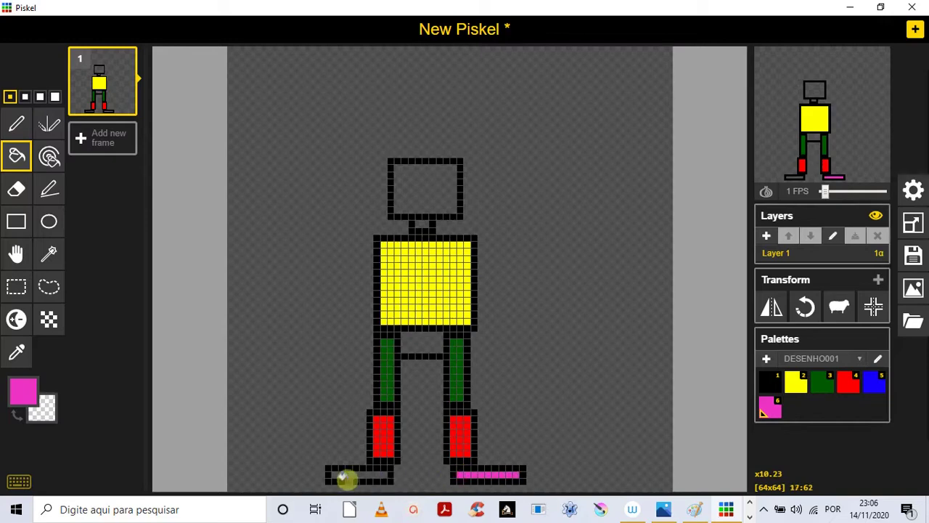
pyautogui.click(345, 475)
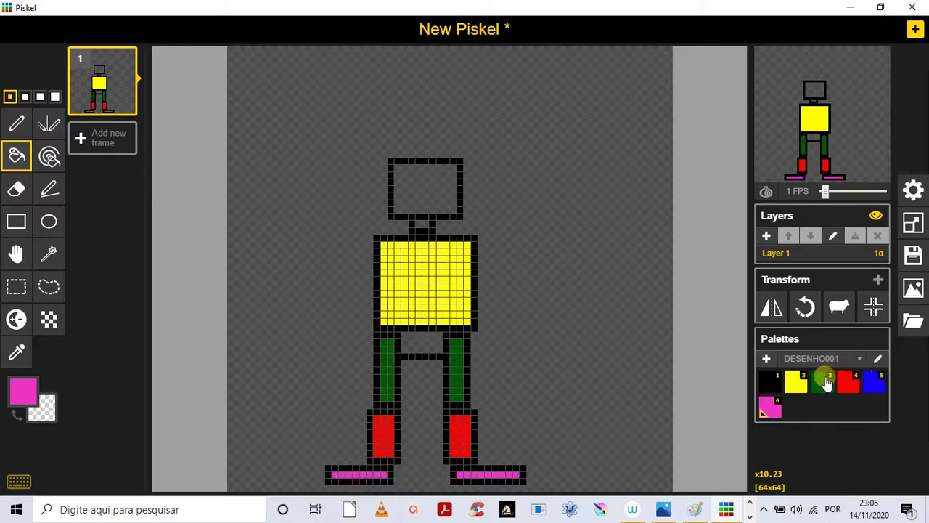
# Fill the figure's head with dark green from the palette
pyautogui.click(871, 383)
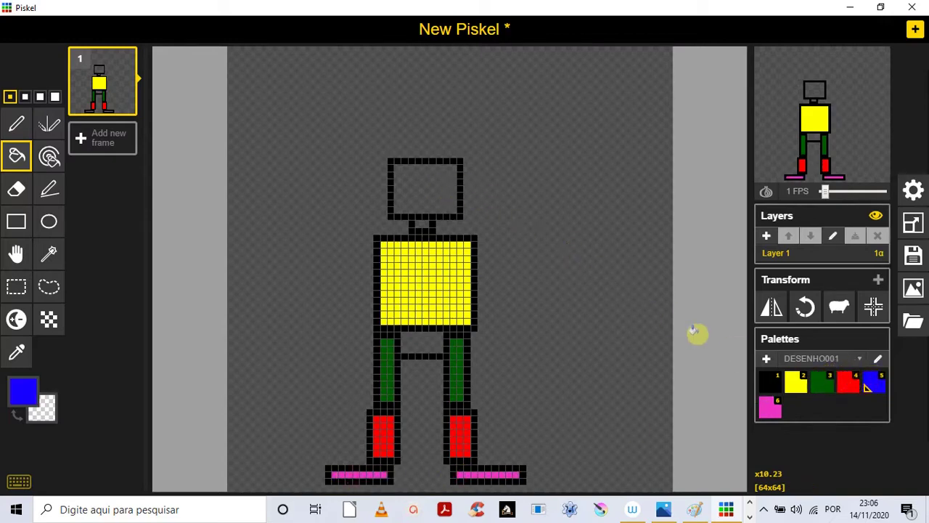
pyautogui.click(822, 382)
pyautogui.click(432, 186)
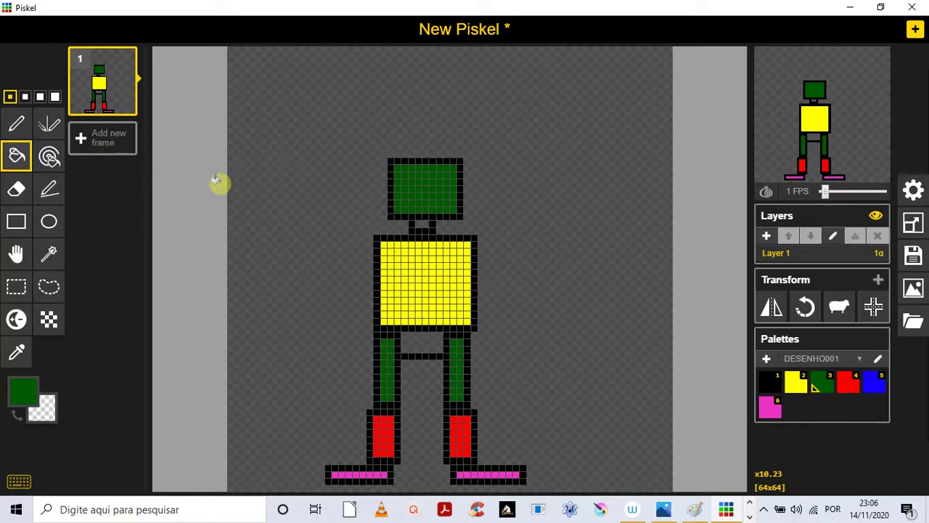
# Draw a raised arm about 5 x 26 px as a black outline with the Stroke tool, rising from the torso's right side
pyautogui.click(49, 190)
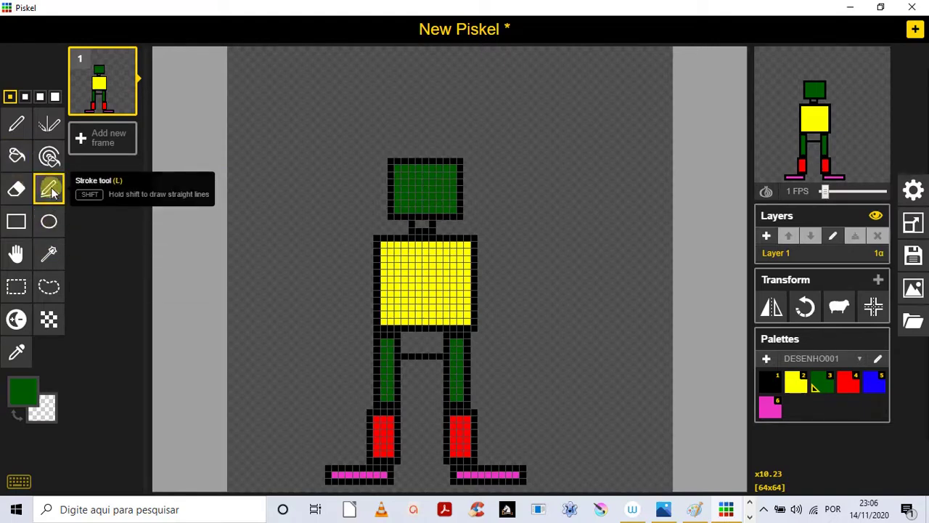
pyautogui.click(16, 127)
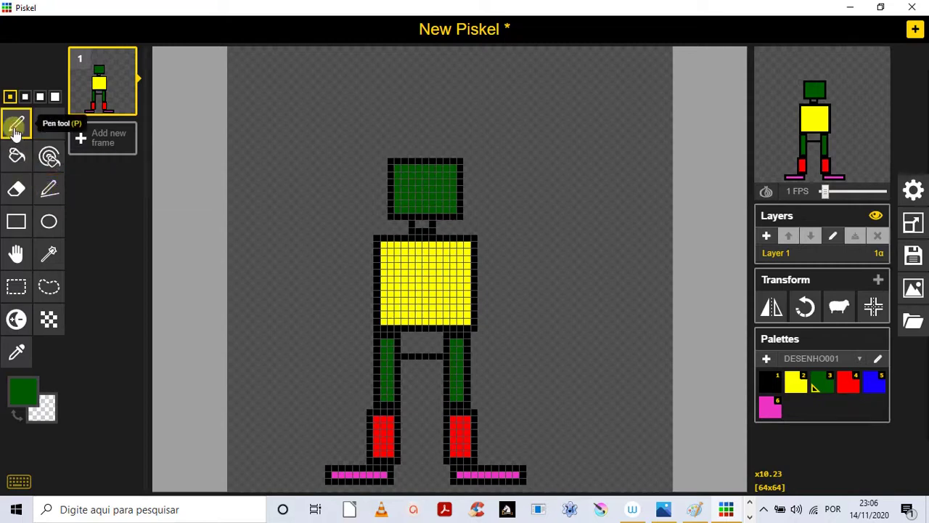
pyautogui.click(43, 191)
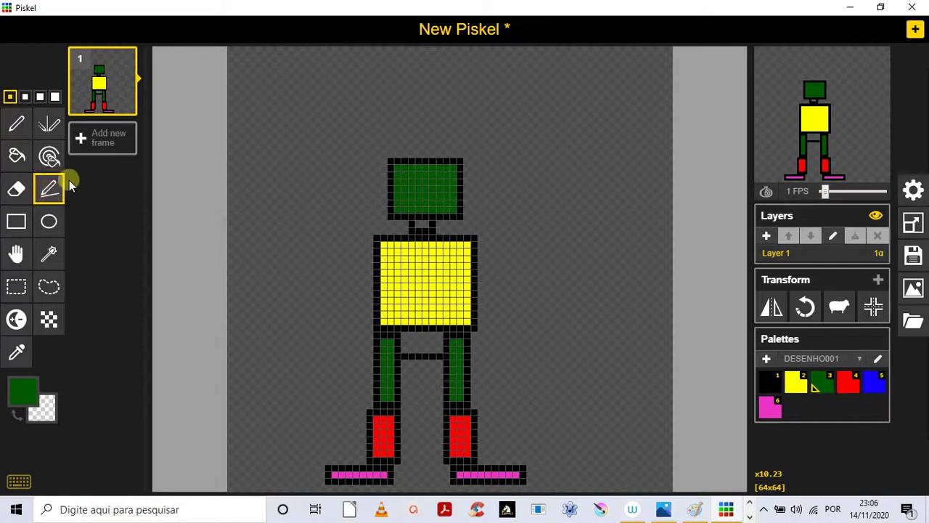
pyautogui.click(768, 382)
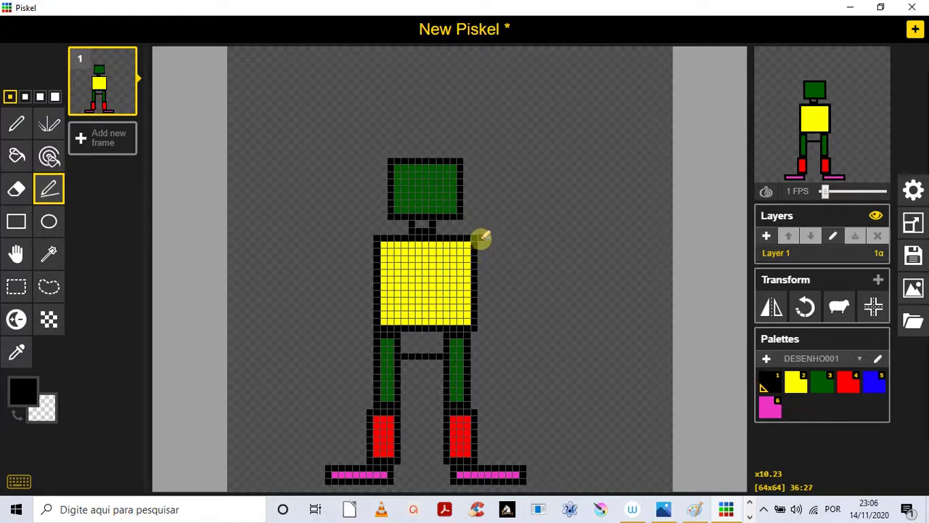
pyautogui.moveTo(481, 237)
pyautogui.mouseDown()
pyautogui.moveTo(480, 115)
pyautogui.moveTo(501, 114)
pyautogui.moveTo(479, 96)
pyautogui.moveTo(529, 109)
pyautogui.moveTo(491, 92)
pyautogui.moveTo(504, 93)
pyautogui.mouseUp()
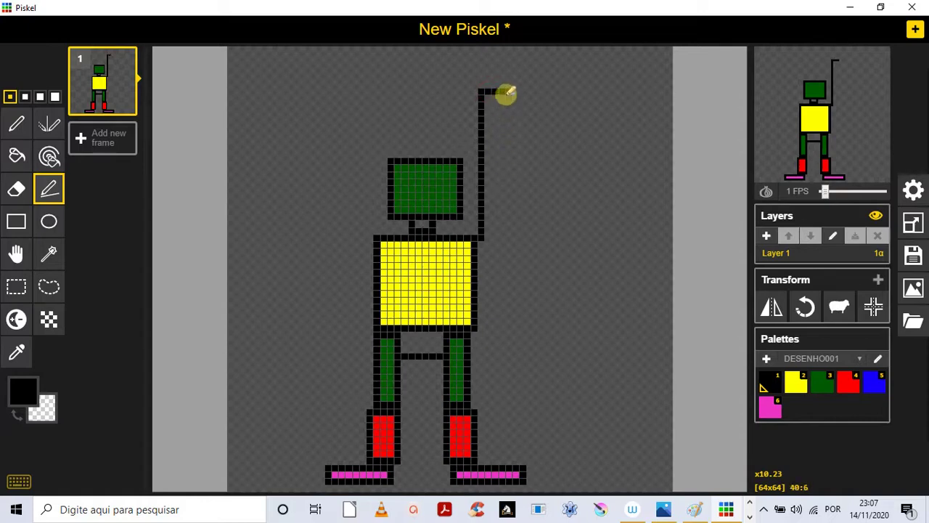
pyautogui.moveTo(508, 93)
pyautogui.mouseDown()
pyautogui.moveTo(511, 223)
pyautogui.moveTo(506, 251)
pyautogui.moveTo(479, 259)
pyautogui.moveTo(494, 258)
pyautogui.moveTo(489, 269)
pyautogui.mouseUp()
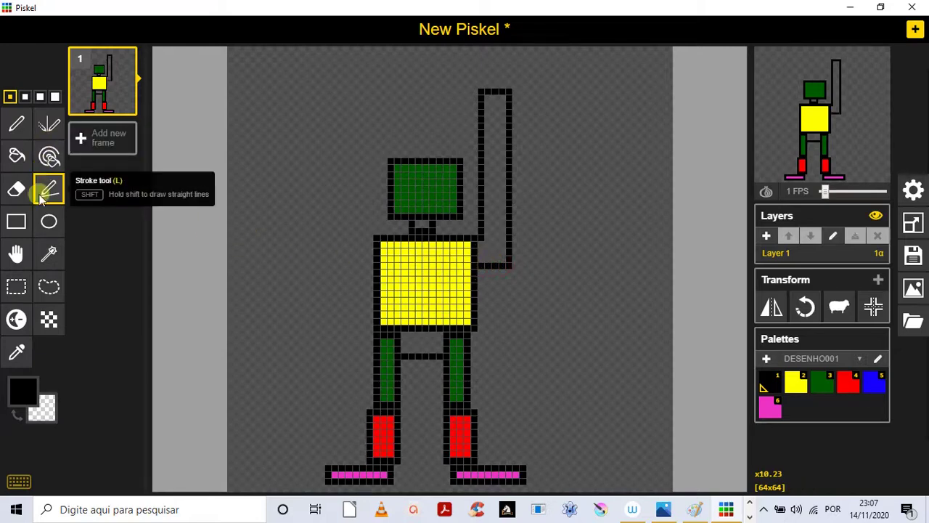
# Fill the raised arm with blue
pyautogui.click(870, 388)
pyautogui.click(17, 155)
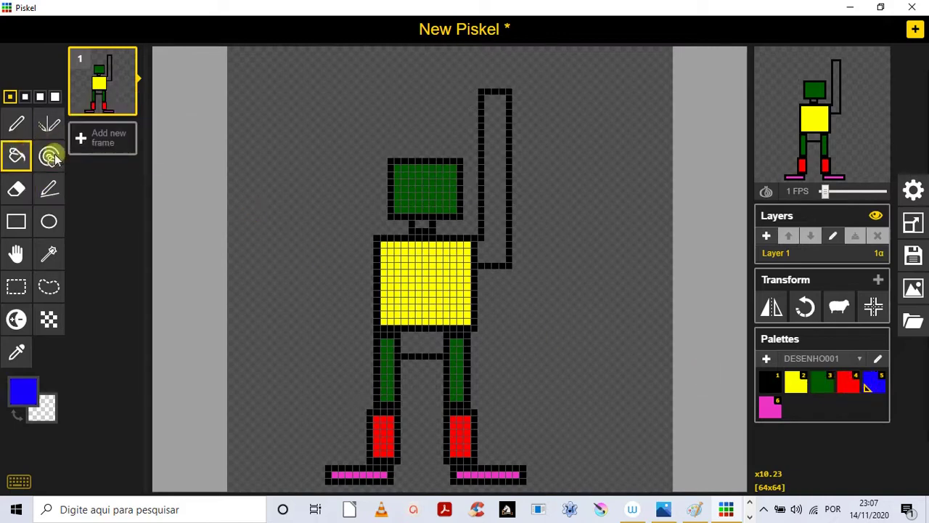
pyautogui.click(490, 138)
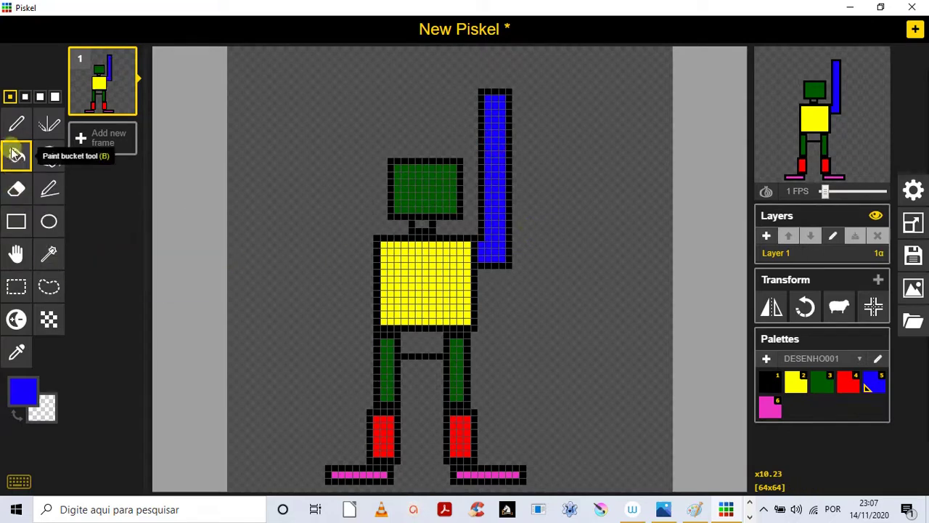
# Copy the blue arm to the torso's left side with a rectangle selection and complete its outer outline with black pixels
pyautogui.click(16, 285)
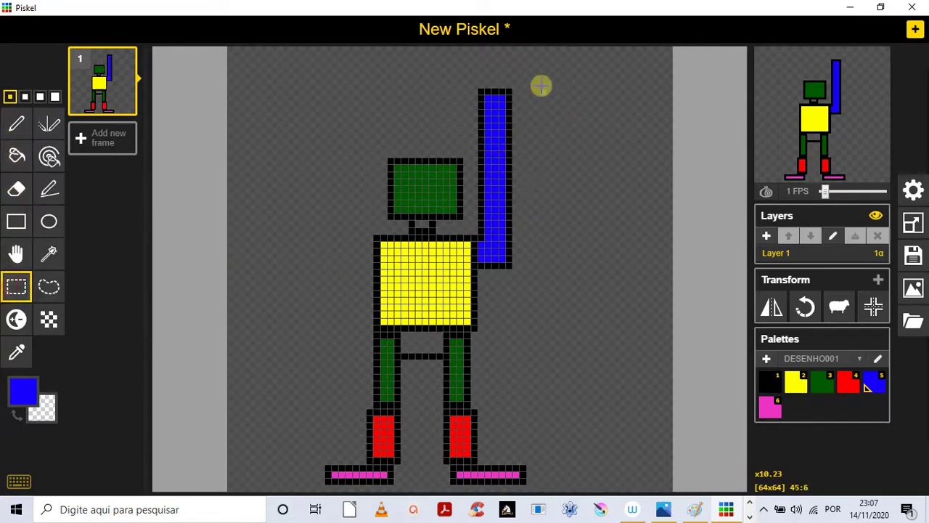
pyautogui.moveTo(478, 74); pyautogui.dragTo(561, 277)
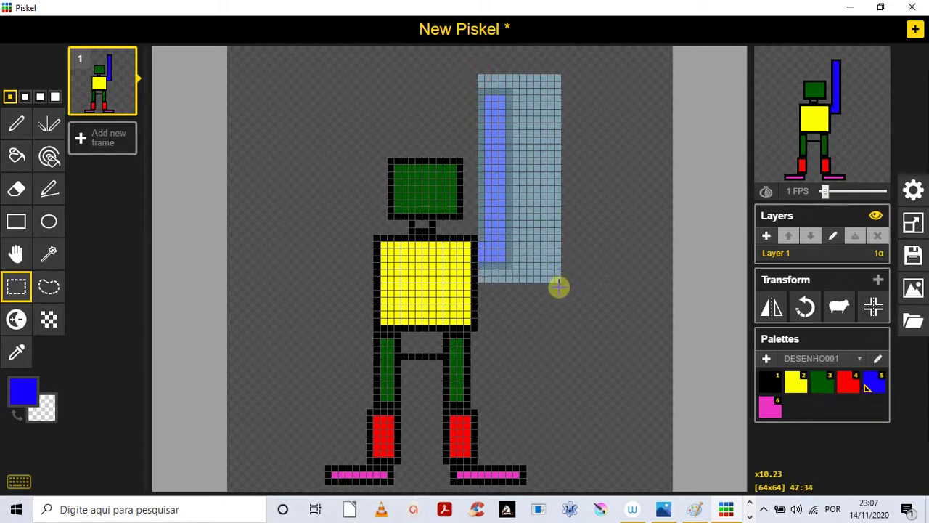
pyautogui.moveTo(520, 199); pyautogui.dragTo(388, 201)
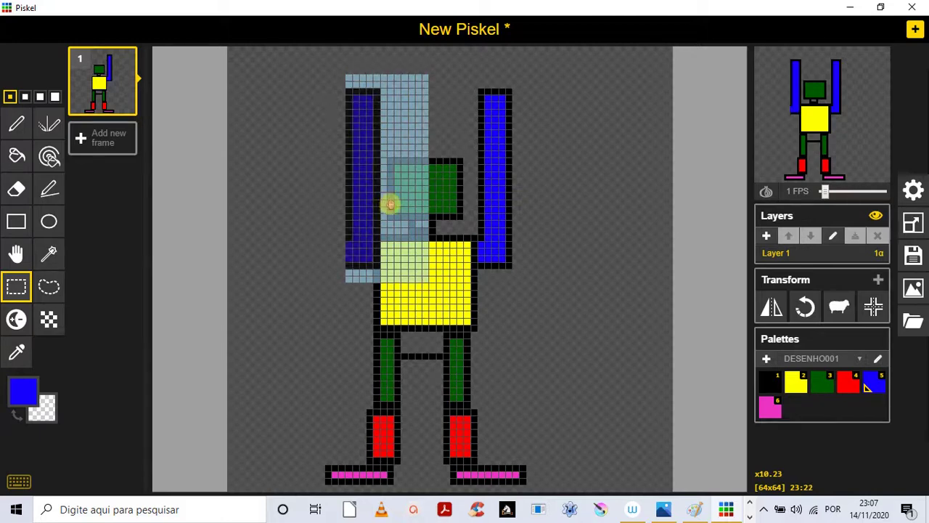
pyautogui.click(565, 245)
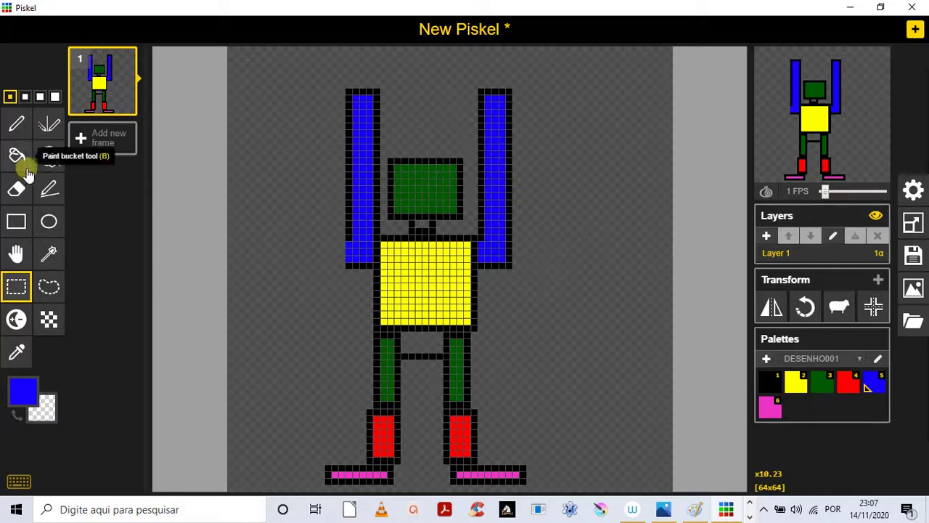
pyautogui.click(16, 124)
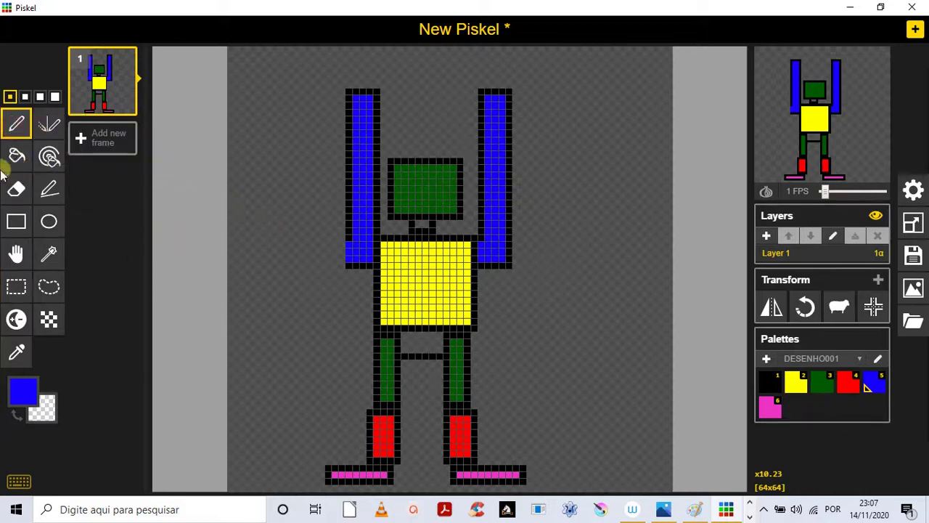
pyautogui.click(770, 382)
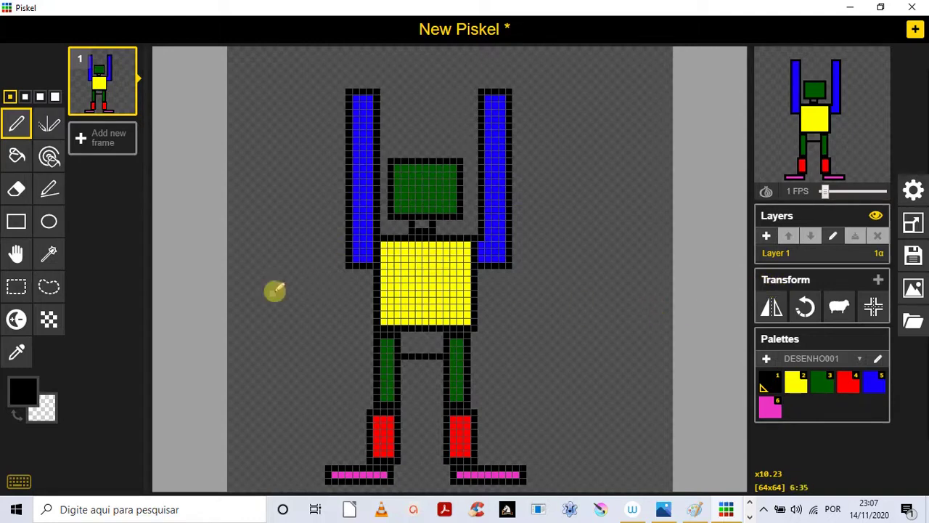
# Add four blank frames after the figure's frame, making five frames in all
pyautogui.click(85, 143)
pyautogui.click(90, 93)
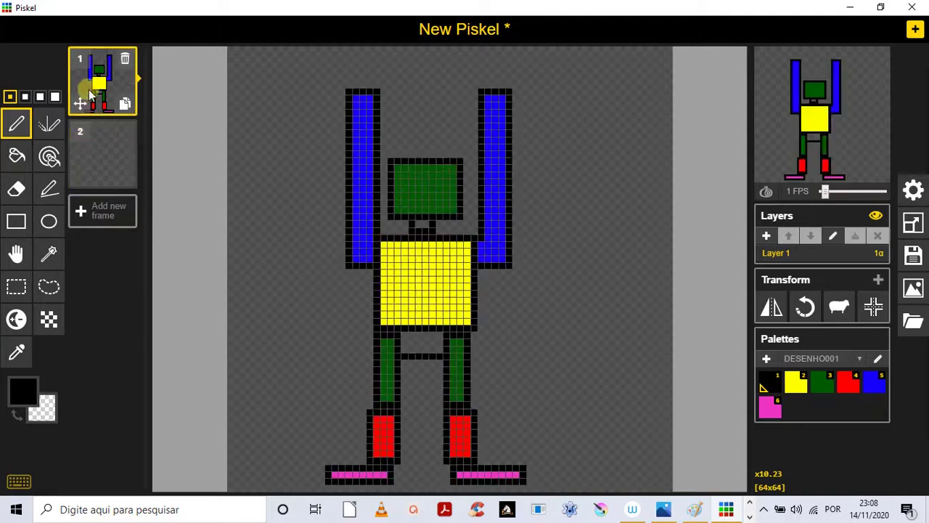
pyautogui.click(80, 215)
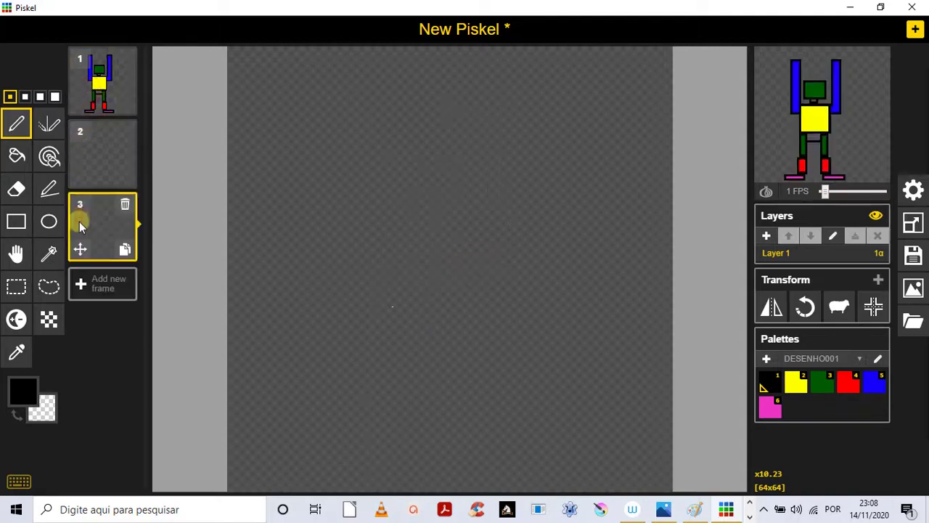
pyautogui.click(79, 284)
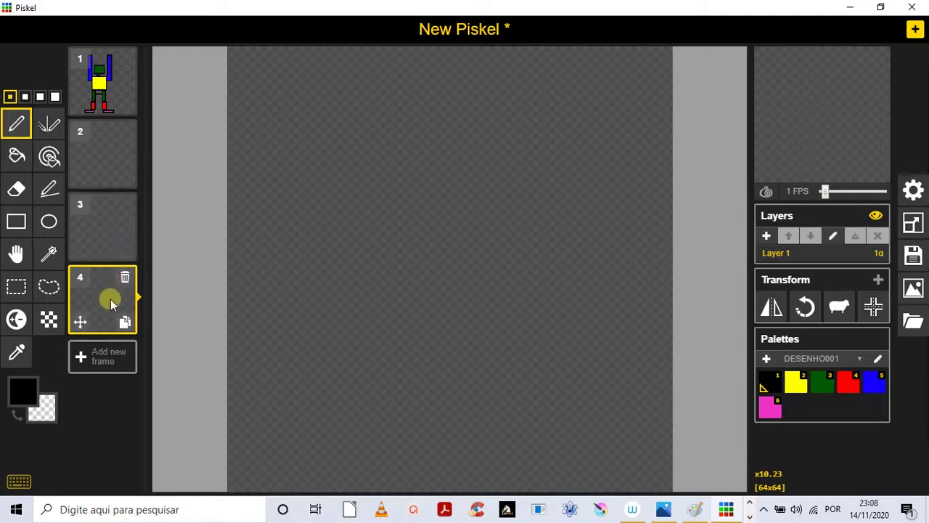
pyautogui.click(102, 360)
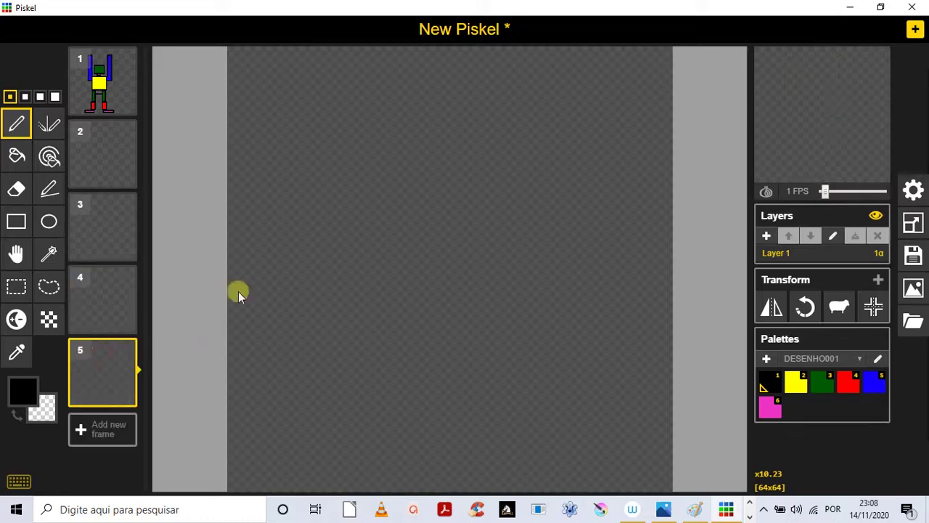
# Select the whole figure in frame 1 with a rectangle selection, then copy and paste it into frame 2
pyautogui.click(102, 86)
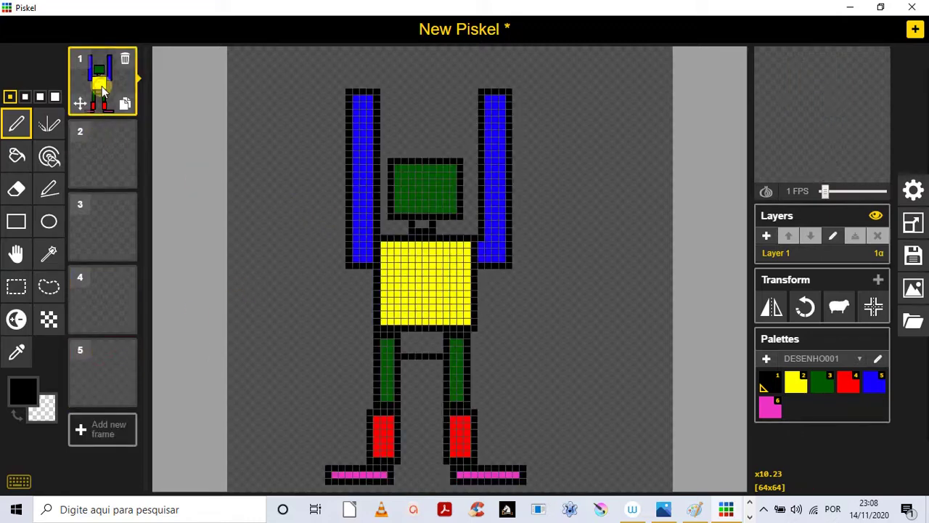
pyautogui.click(16, 286)
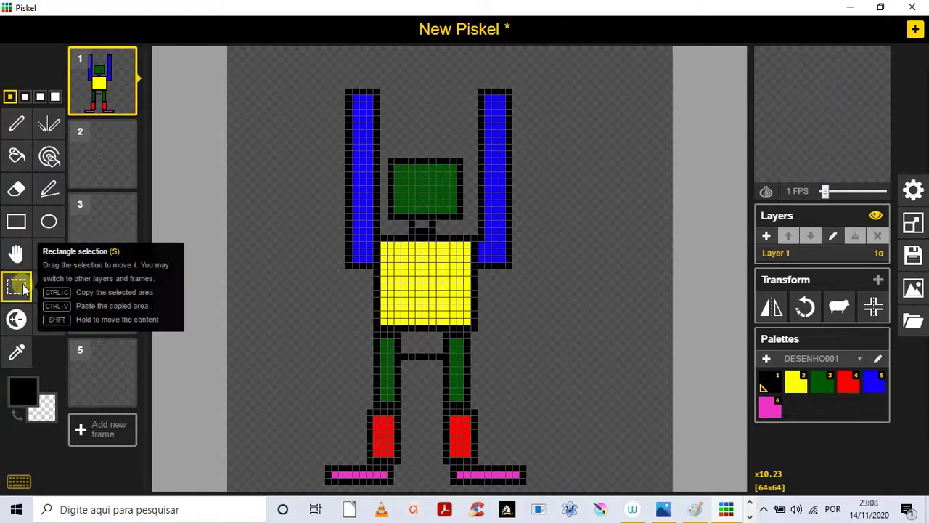
pyautogui.moveTo(291, 62); pyautogui.dragTo(557, 485)
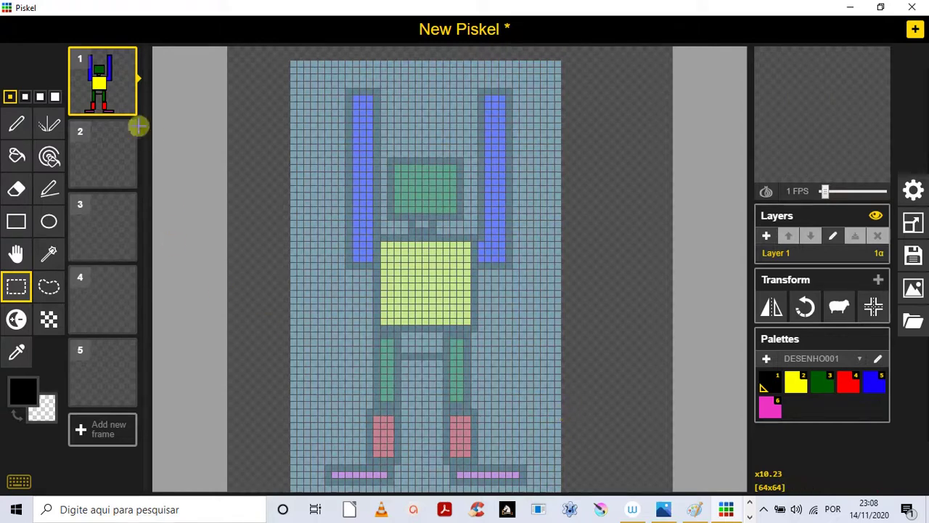
pyautogui.click(89, 149)
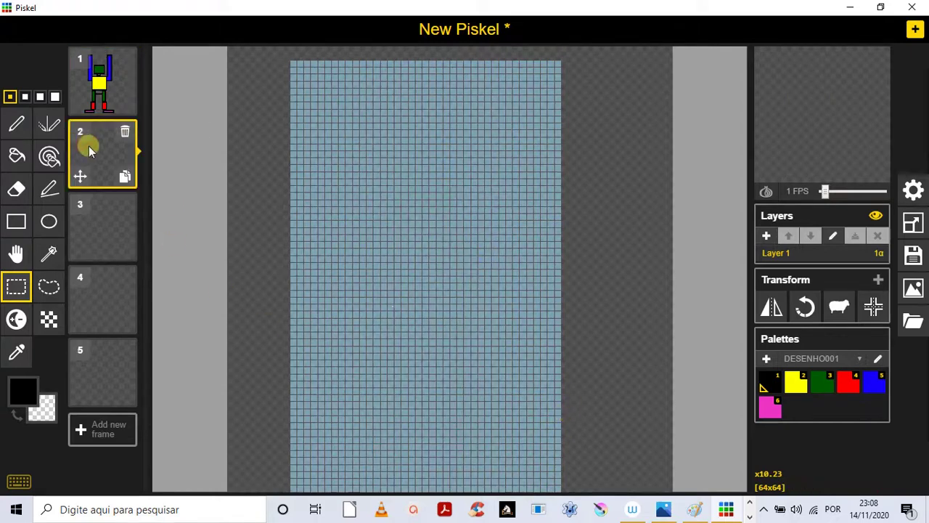
pyautogui.hotkey('ctrl', 'v')
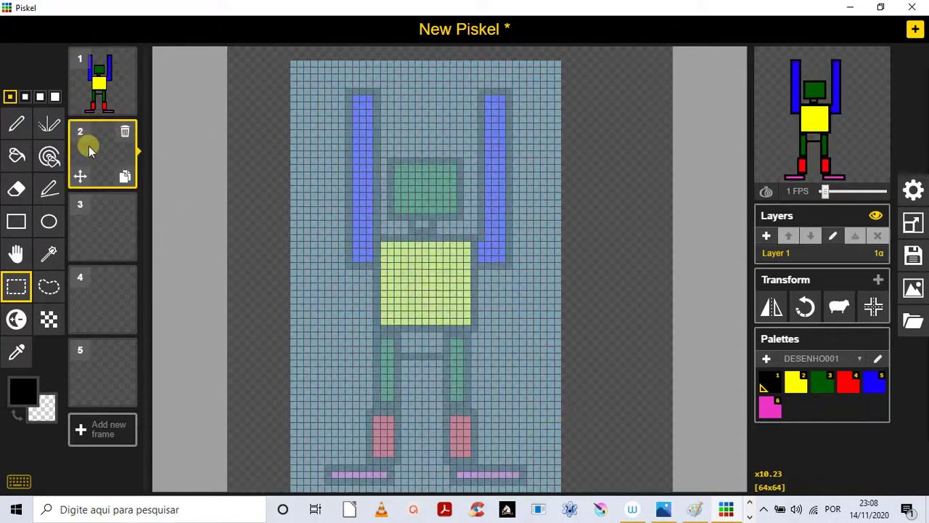
pyautogui.click(325, 291)
# Paste the copied figure into frames 3, 4 and 5, at the same position as in frame 1
pyautogui.click(103, 225)
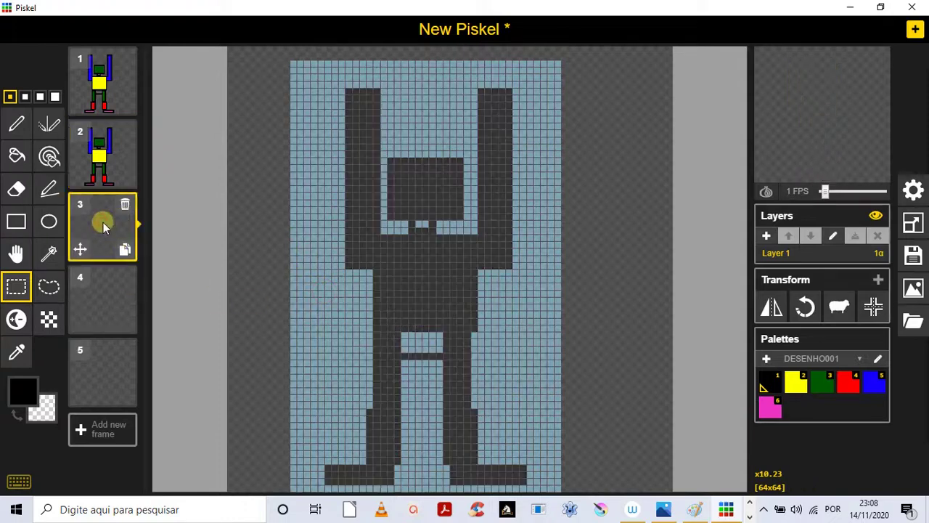
pyautogui.hotkey('ctrl', 'v')
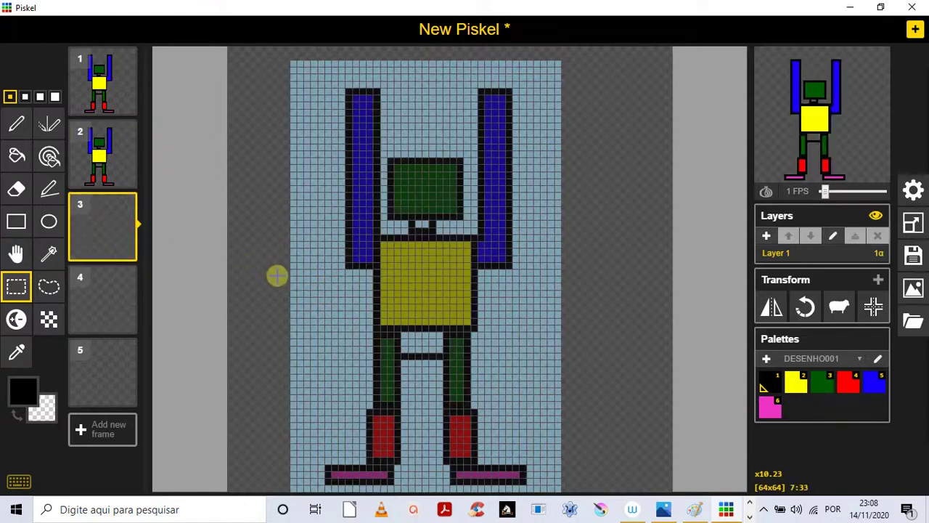
pyautogui.click(304, 308)
pyautogui.click(272, 311)
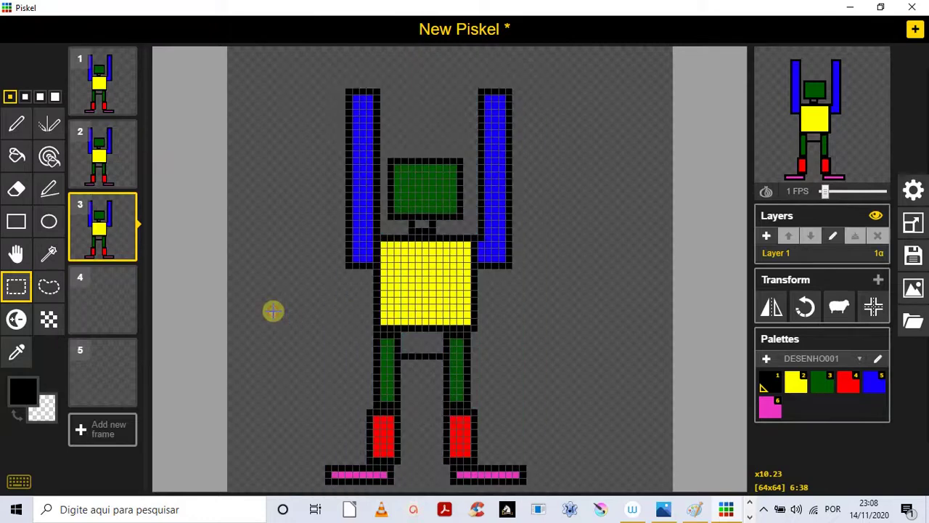
pyautogui.click(116, 298)
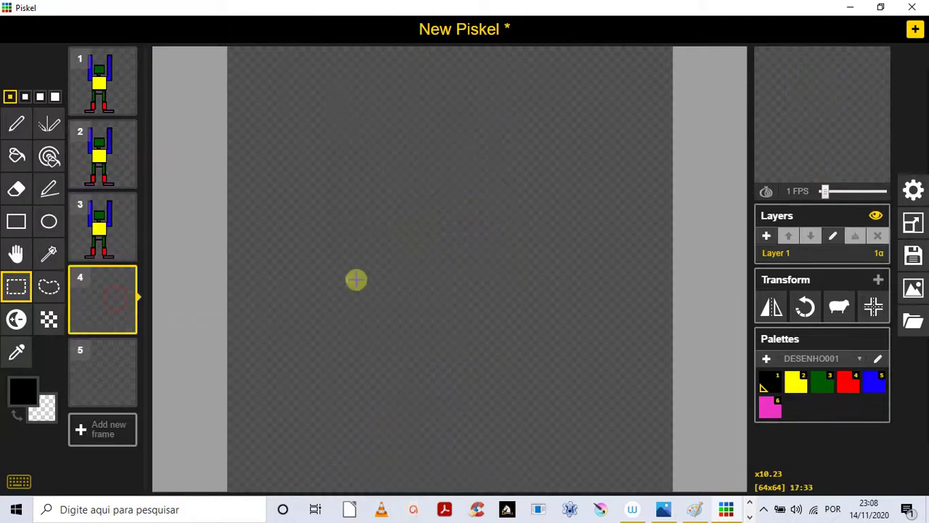
pyautogui.hotkey('ctrl', 'v')
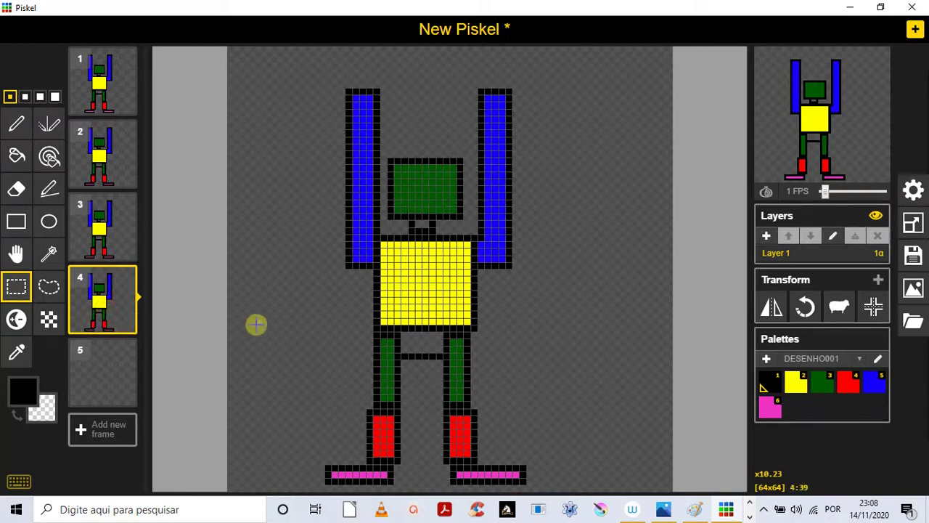
pyautogui.click(98, 377)
pyautogui.hotkey('ctrl', 'v')
pyautogui.click(269, 346)
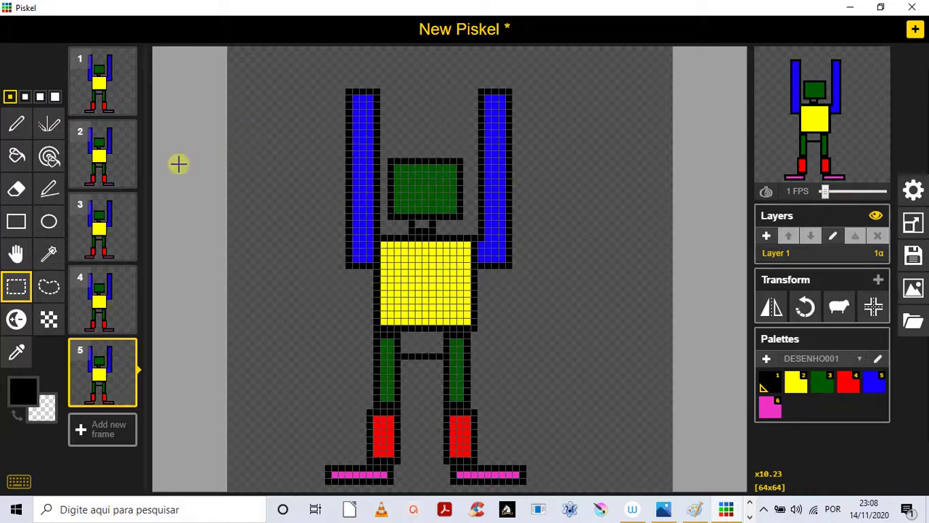
# Erase both raised blue arms from the figure in frame 2, using the eraser at its largest size
pyautogui.click(126, 150)
pyautogui.click(125, 151)
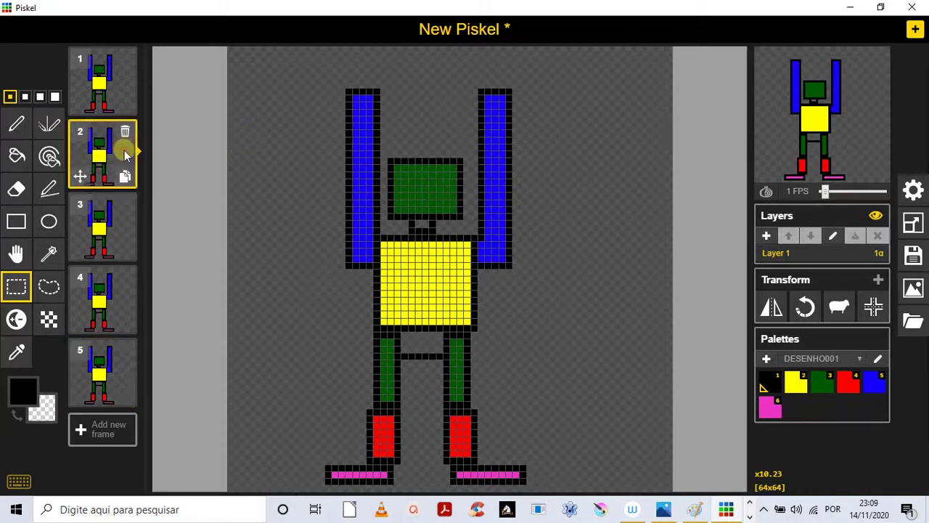
pyautogui.click(16, 189)
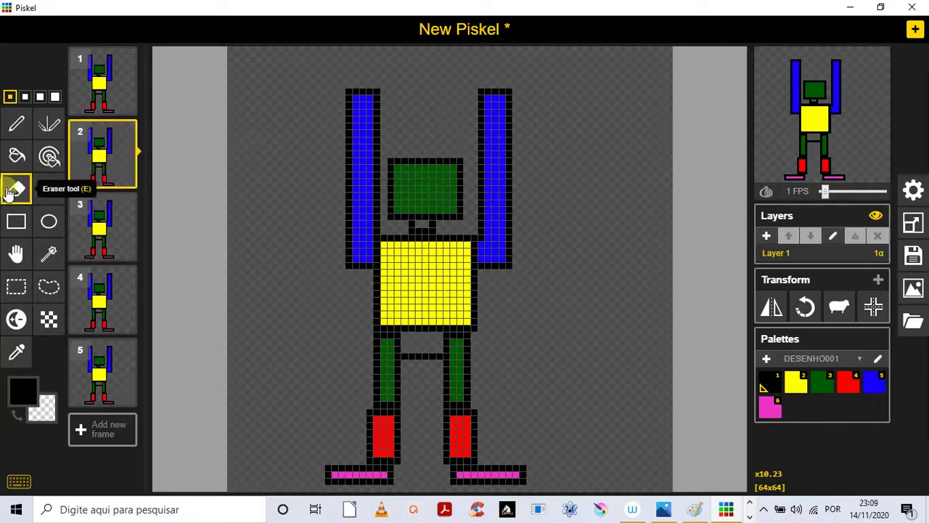
pyautogui.click(54, 97)
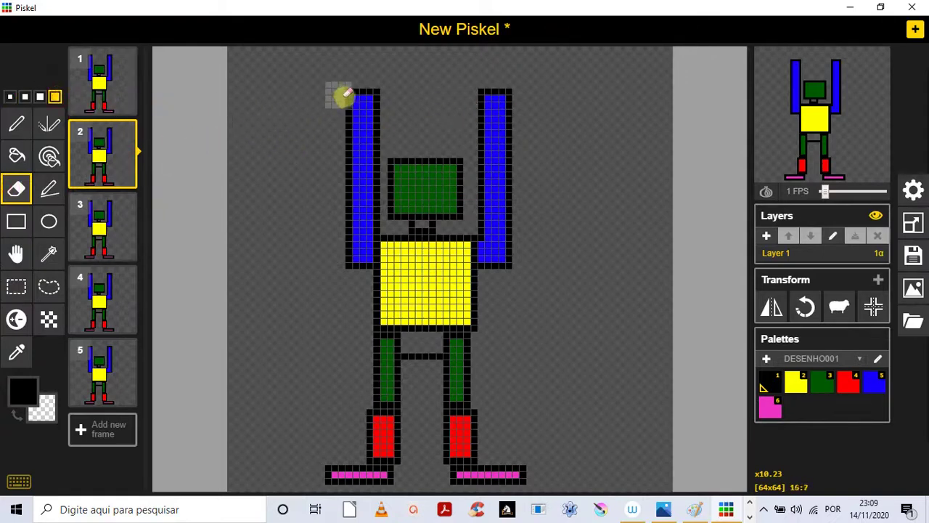
pyautogui.moveTo(356, 96)
pyautogui.mouseDown()
pyautogui.moveTo(370, 108)
pyautogui.moveTo(348, 258)
pyautogui.moveTo(356, 249)
pyautogui.moveTo(359, 261)
pyautogui.moveTo(363, 242)
pyautogui.mouseUp()
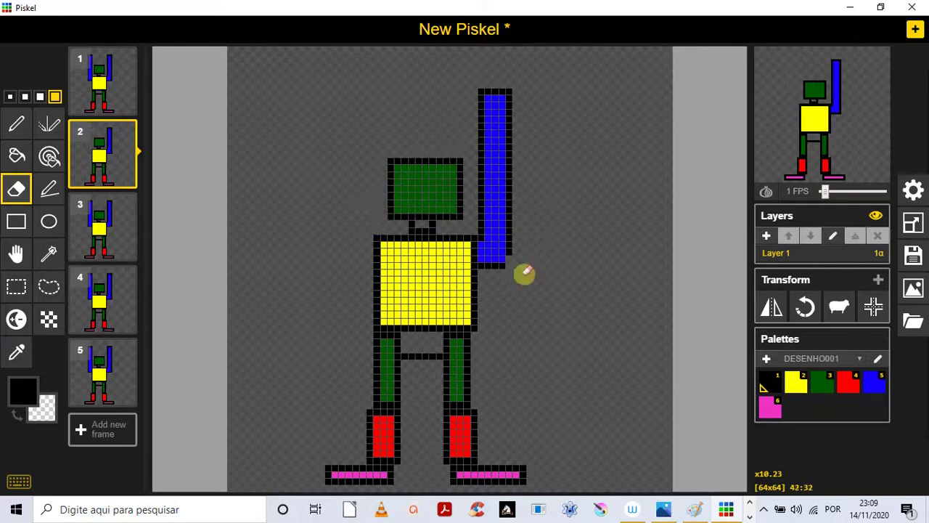
pyautogui.moveTo(504, 261)
pyautogui.mouseDown()
pyautogui.moveTo(496, 102)
pyautogui.moveTo(486, 141)
pyautogui.moveTo(496, 213)
pyautogui.mouseUp()
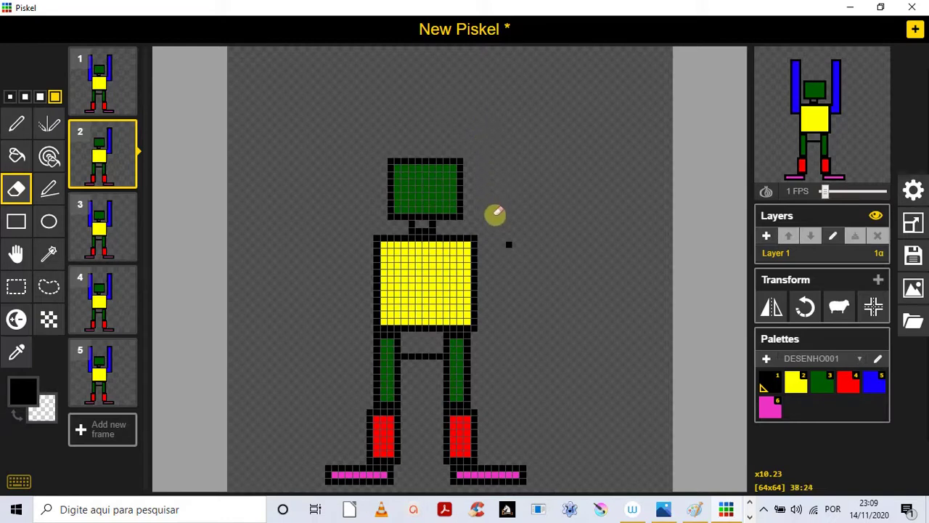
# Outline two arms raised diagonally outward from the torso's shoulders in frame 2, using black one-pixel straight strokes
pyautogui.click(45, 190)
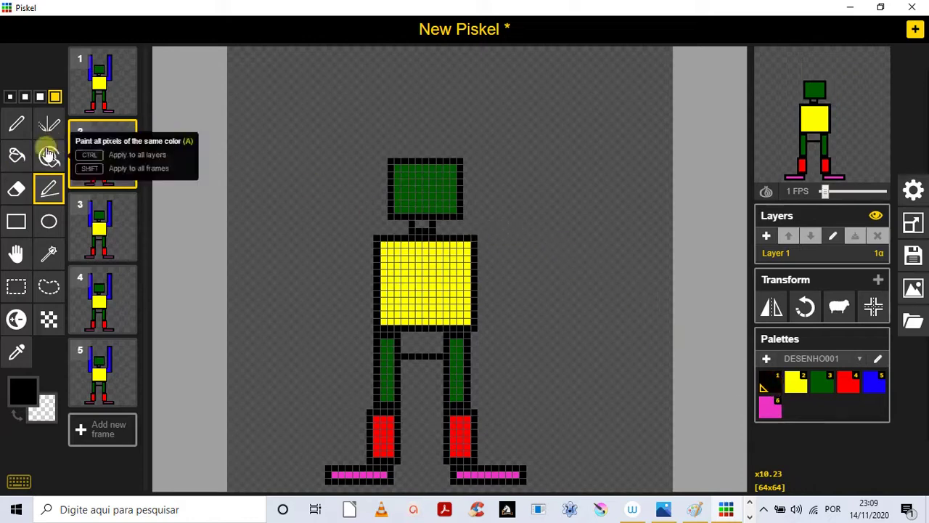
pyautogui.click(10, 97)
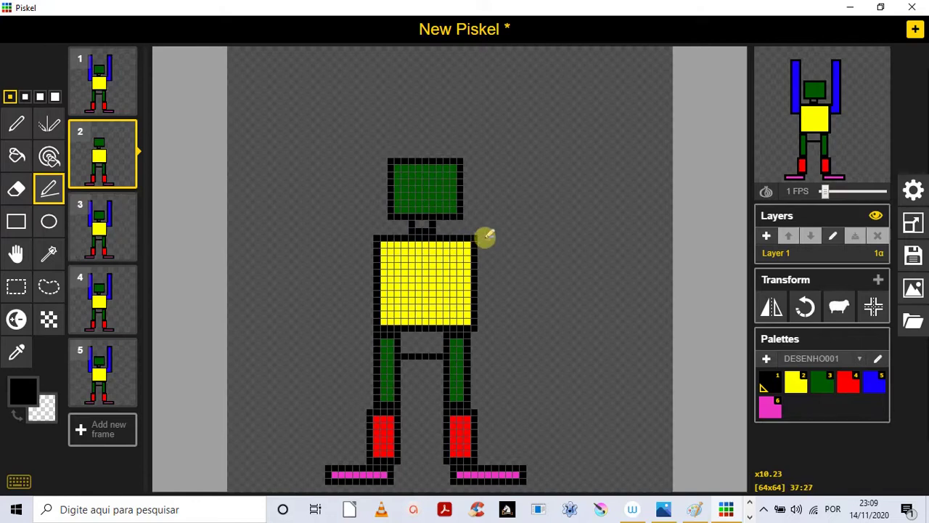
pyautogui.moveTo(485, 235)
pyautogui.mouseDown()
pyautogui.moveTo(538, 210)
pyautogui.moveTo(580, 167)
pyautogui.mouseUp()
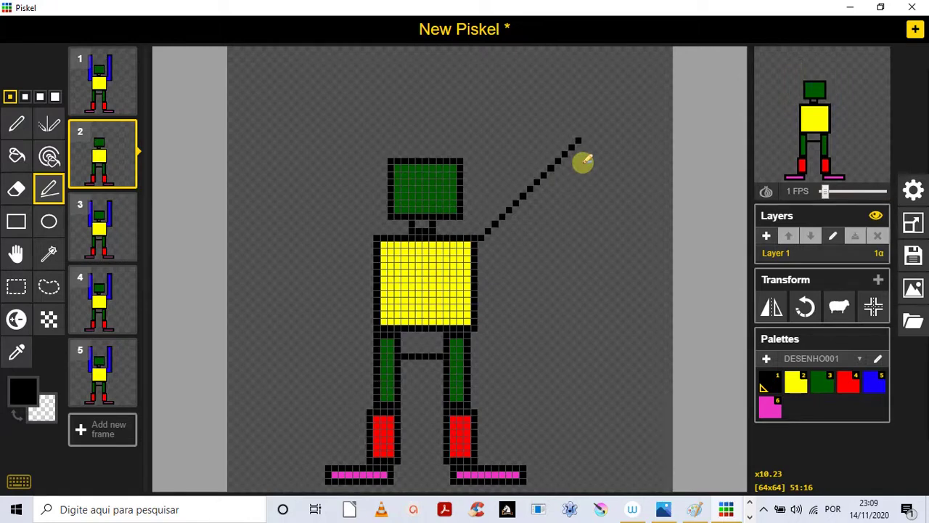
pyautogui.moveTo(582, 170)
pyautogui.mouseDown()
pyautogui.moveTo(585, 199)
pyautogui.moveTo(588, 168)
pyautogui.mouseUp()
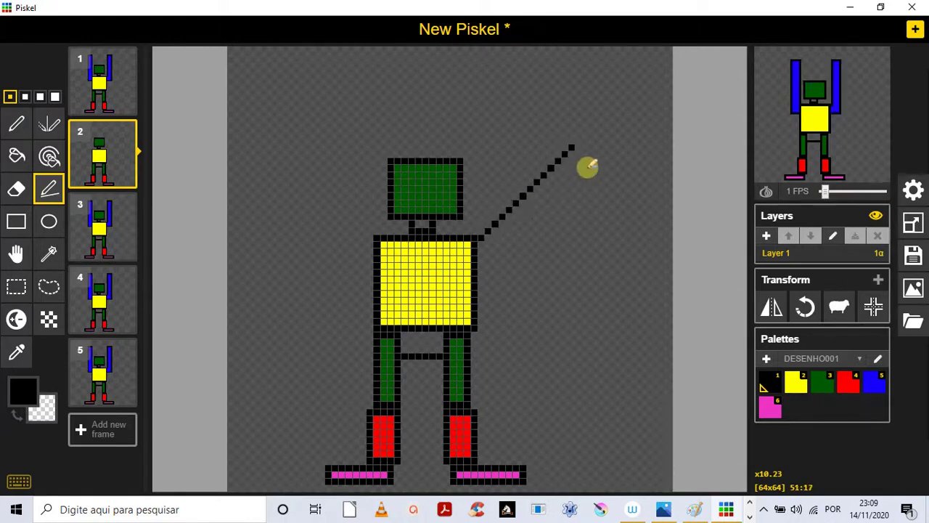
pyautogui.moveTo(588, 167); pyautogui.dragTo(590, 164)
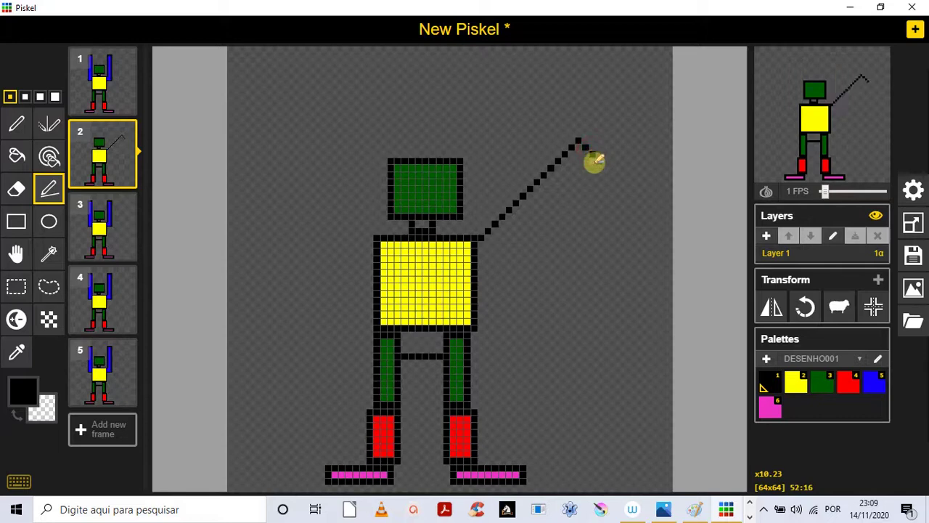
pyautogui.moveTo(595, 166); pyautogui.dragTo(479, 254)
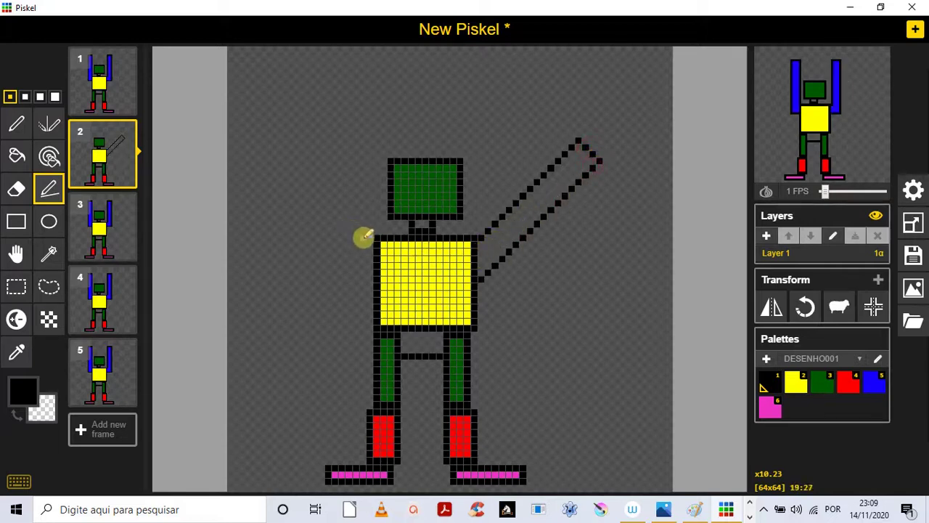
pyautogui.moveTo(365, 231); pyautogui.dragTo(304, 174)
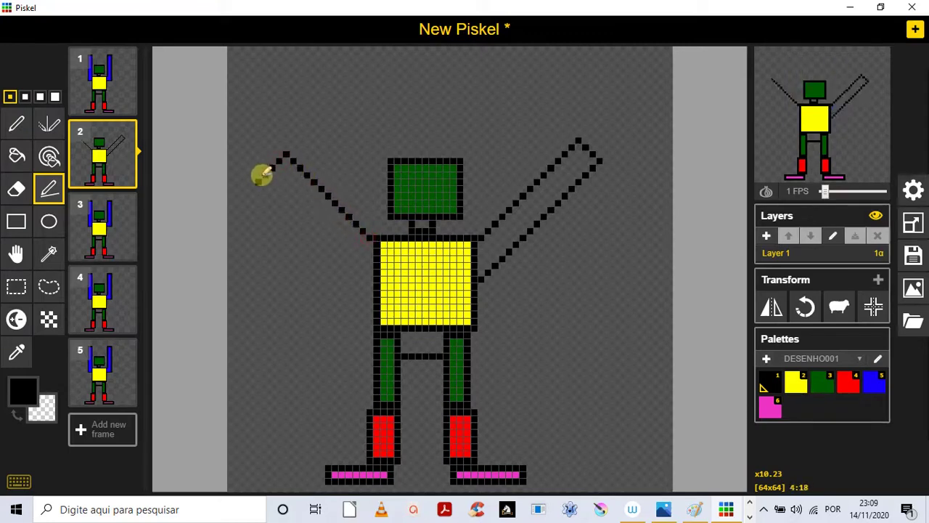
pyautogui.moveTo(261, 174)
pyautogui.mouseDown()
pyautogui.moveTo(278, 203)
pyautogui.moveTo(370, 289)
pyautogui.mouseUp()
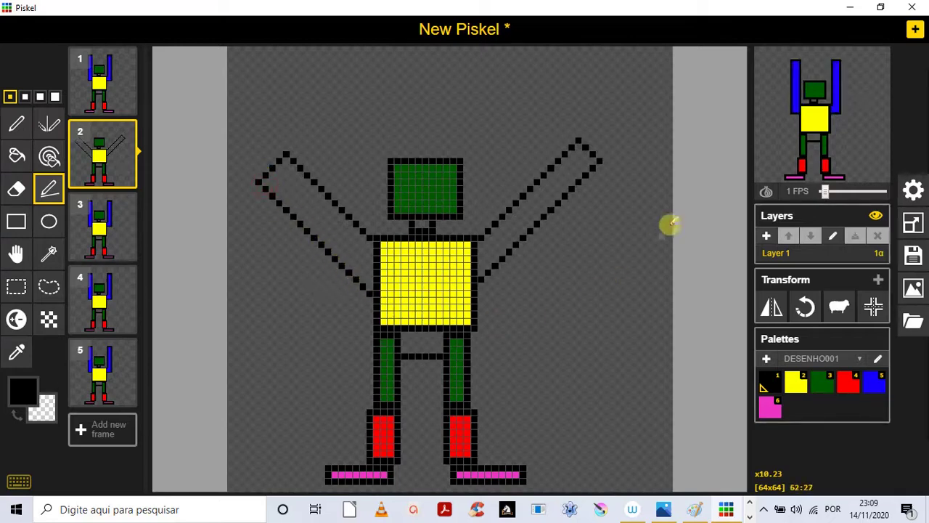
# Fill both diagonal arms in frame 2 with blue and set the animation preview speed to 5 FPS
pyautogui.click(16, 155)
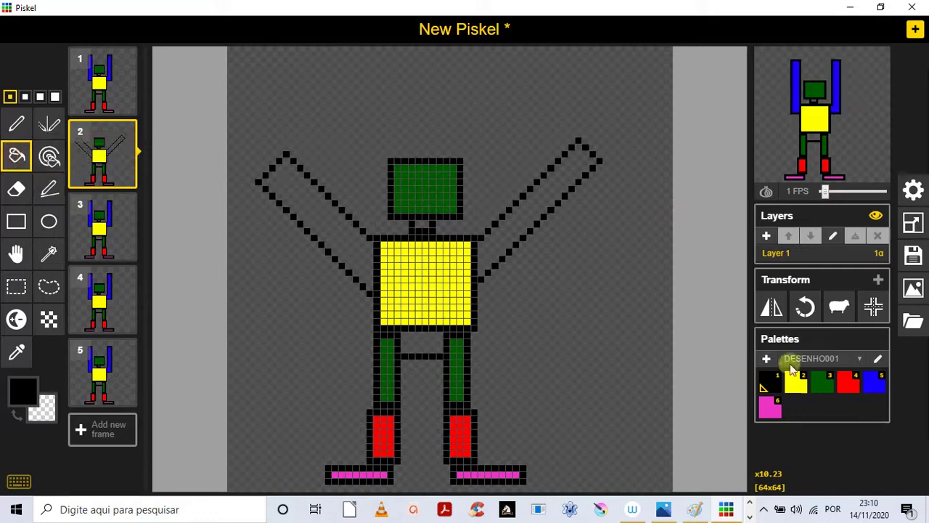
pyautogui.click(874, 382)
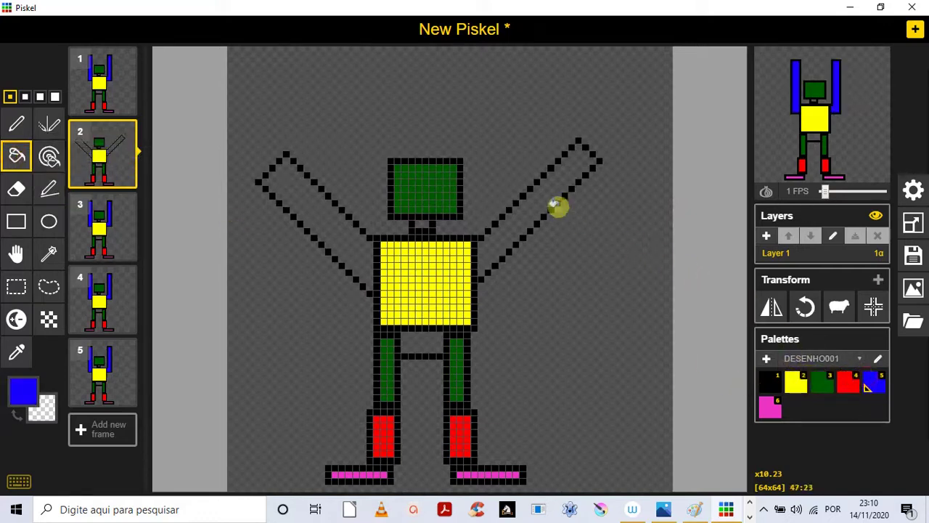
pyautogui.click(542, 204)
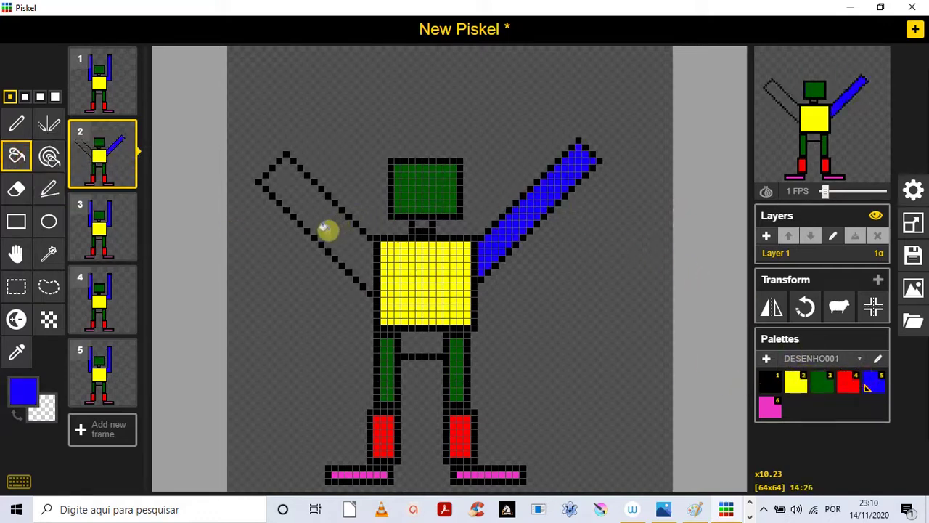
pyautogui.click(330, 240)
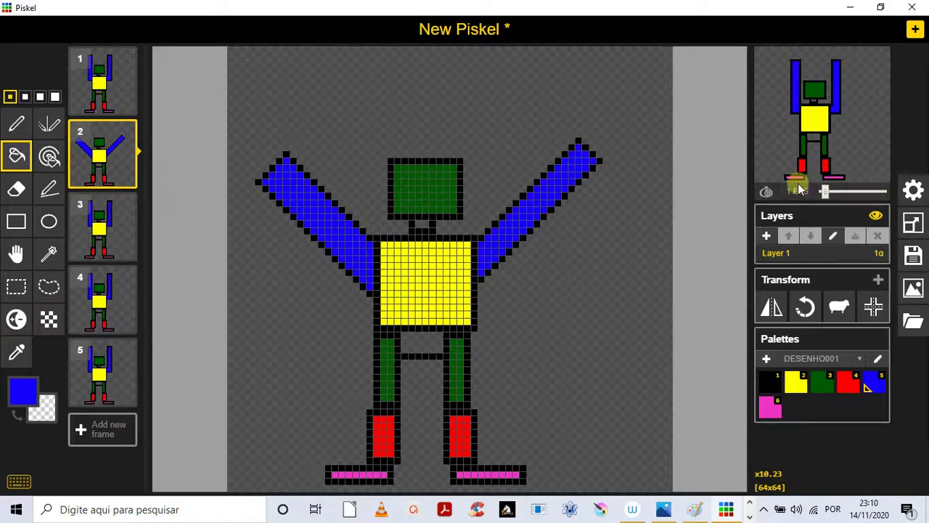
pyautogui.click(836, 193)
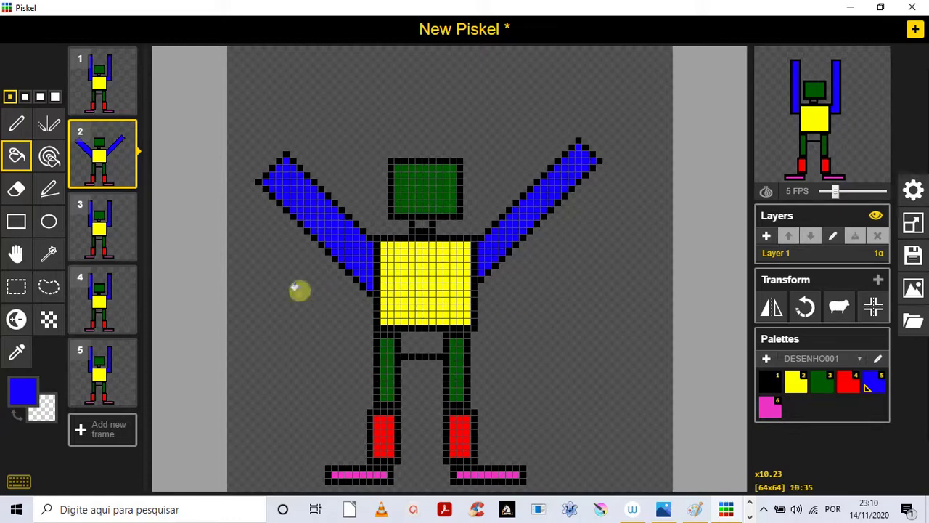
# Erase both raised blue arms from the figure in frame 3, using the eraser at its largest size
pyautogui.click(125, 225)
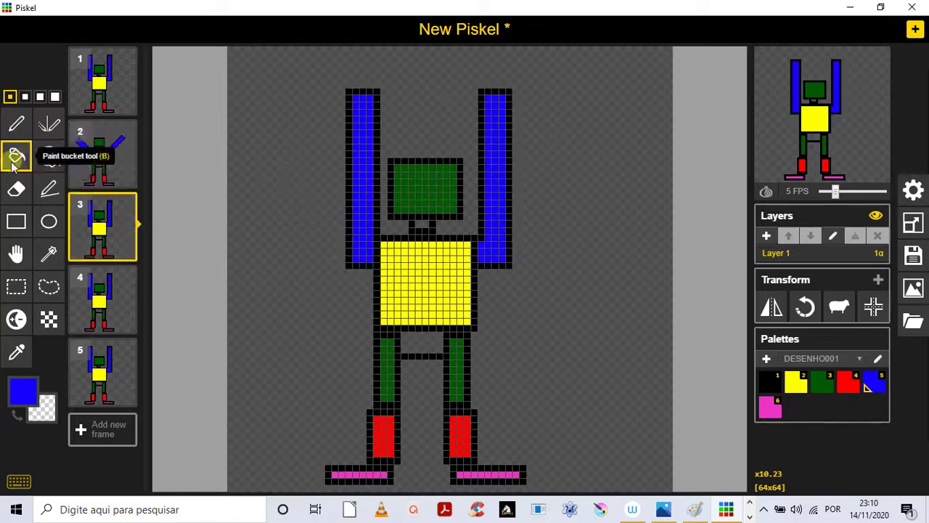
pyautogui.click(16, 189)
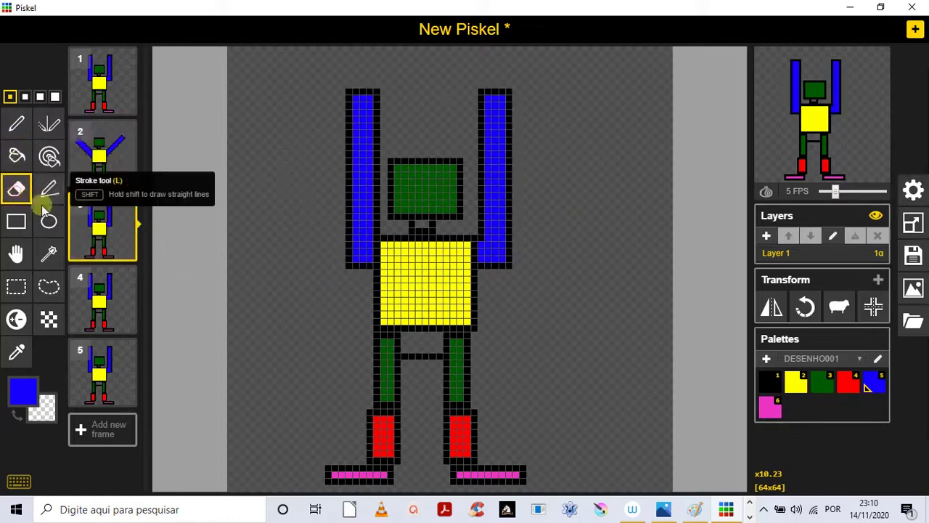
pyautogui.click(56, 97)
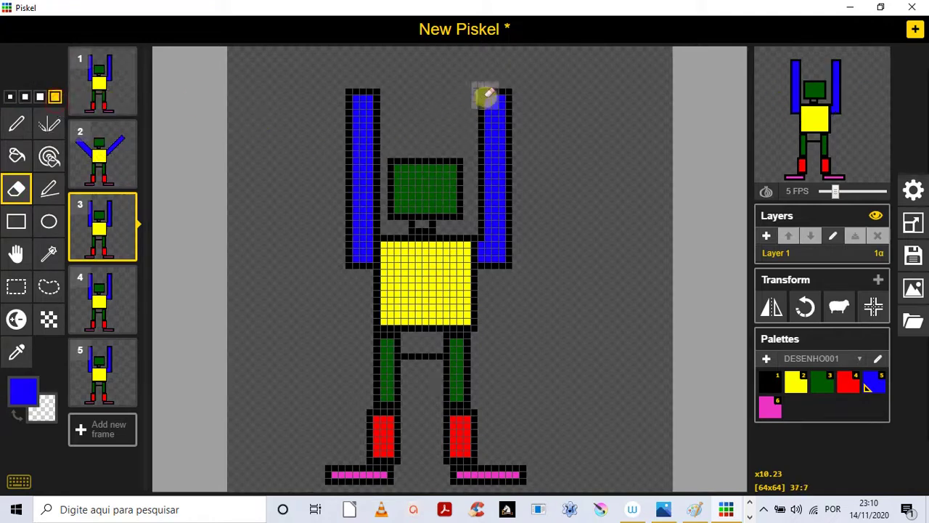
pyautogui.moveTo(489, 92)
pyautogui.mouseDown()
pyautogui.moveTo(520, 144)
pyautogui.moveTo(502, 136)
pyautogui.moveTo(492, 113)
pyautogui.moveTo(501, 266)
pyautogui.moveTo(516, 180)
pyautogui.moveTo(486, 257)
pyautogui.mouseUp()
pyautogui.moveTo(346, 263)
pyautogui.mouseDown()
pyautogui.moveTo(356, 261)
pyautogui.moveTo(361, 233)
pyautogui.moveTo(363, 104)
pyautogui.moveTo(374, 111)
pyautogui.moveTo(370, 217)
pyautogui.mouseUp()
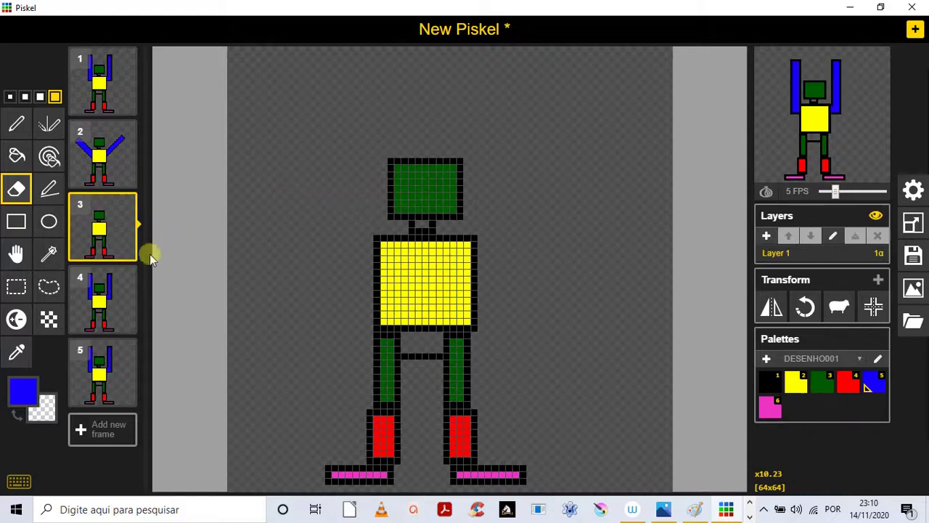
# Outline two arms stretched horizontally from the torso's shoulders in frame 3, using black one-pixel straight strokes that end at the torso's edges
pyautogui.click(49, 190)
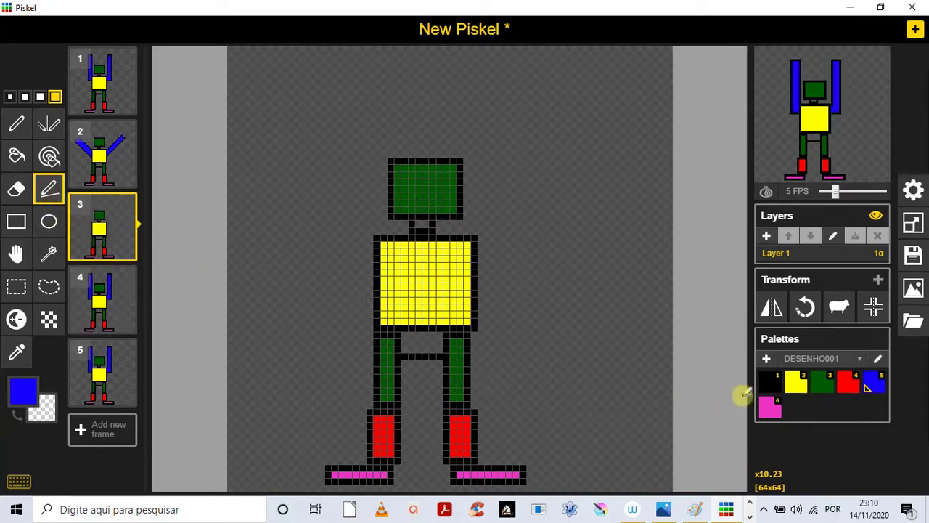
pyautogui.click(770, 389)
pyautogui.click(10, 97)
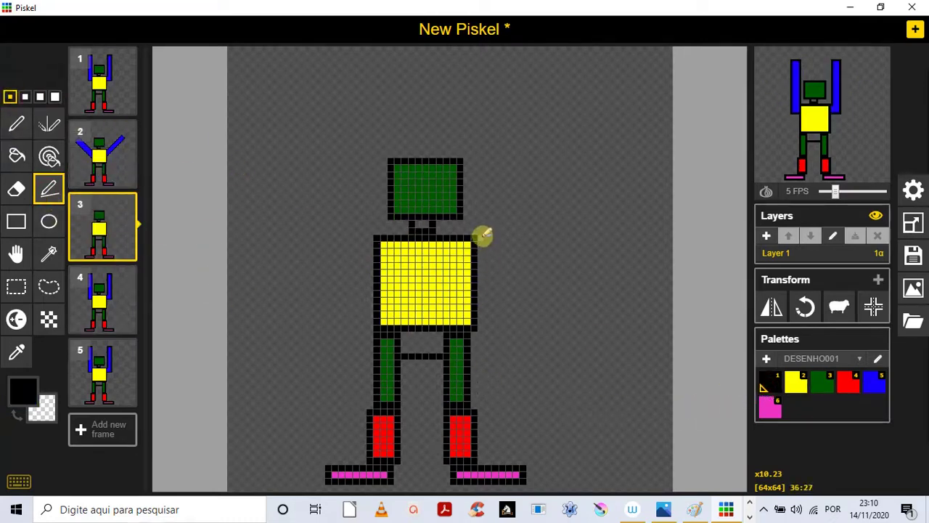
pyautogui.moveTo(481, 237); pyautogui.dragTo(600, 237)
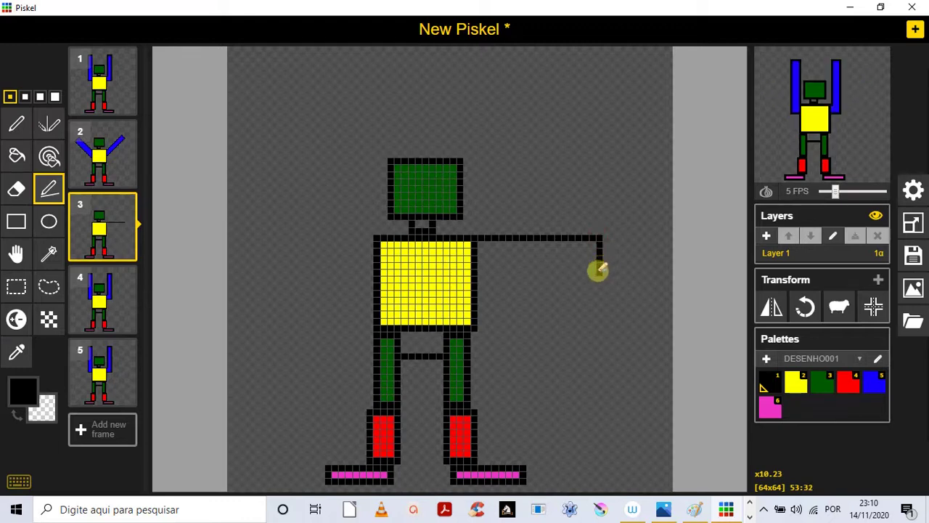
pyautogui.moveTo(598, 270); pyautogui.dragTo(466, 271)
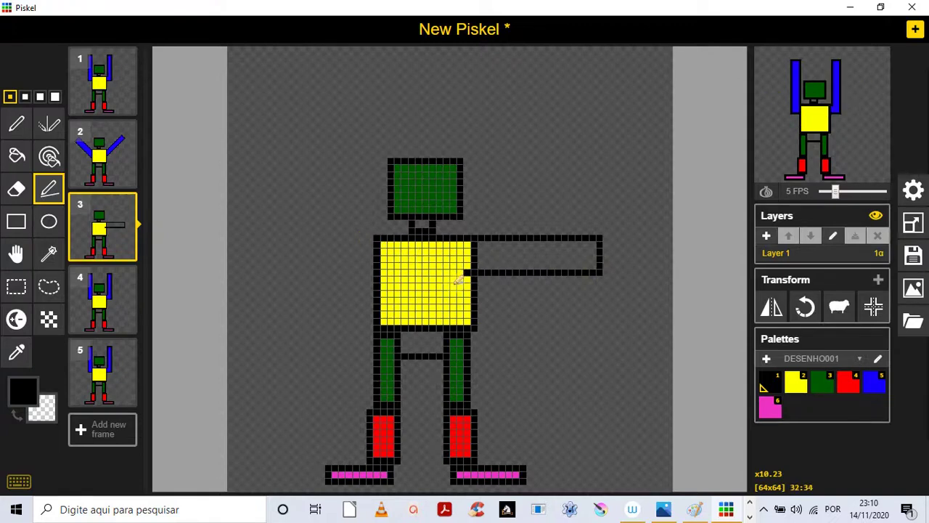
pyautogui.hotkey('ctrl', 'z')
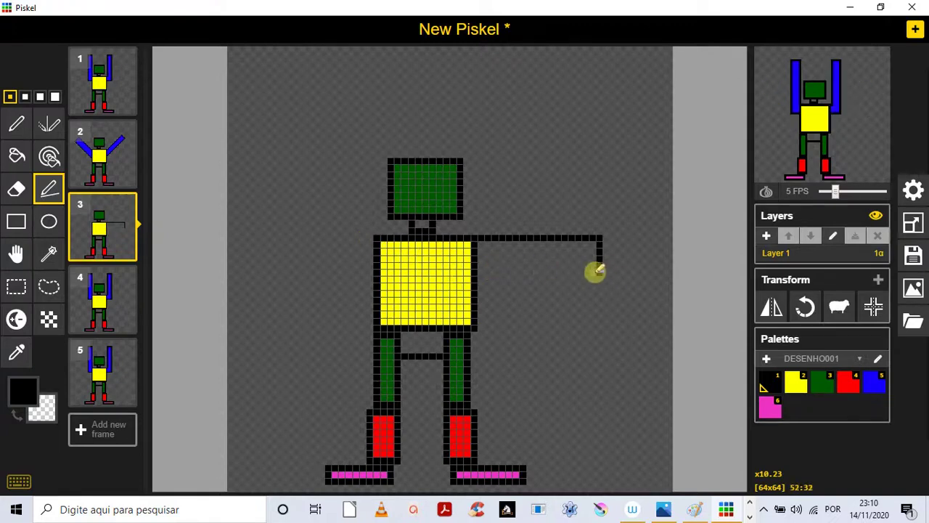
pyautogui.moveTo(596, 271); pyautogui.dragTo(479, 270)
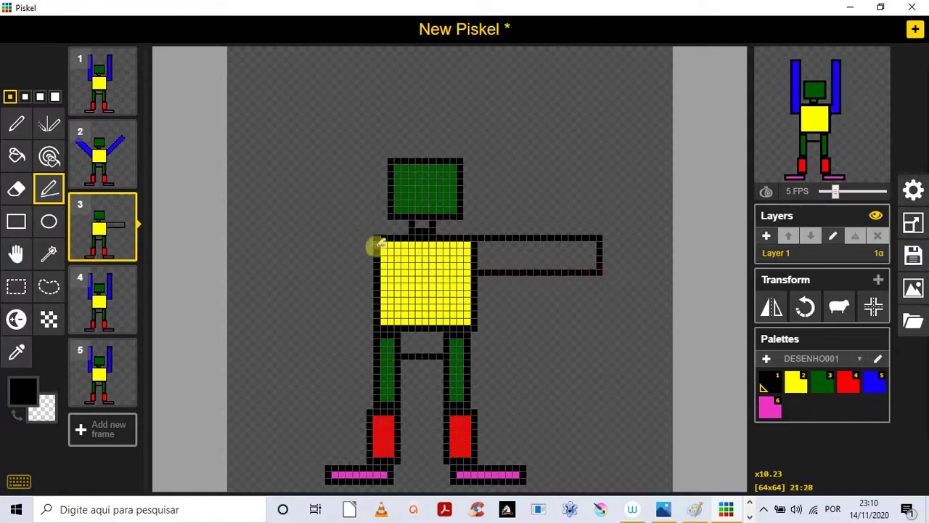
pyautogui.moveTo(360, 236)
pyautogui.mouseDown()
pyautogui.moveTo(258, 236)
pyautogui.moveTo(258, 273)
pyautogui.moveTo(371, 274)
pyautogui.mouseUp()
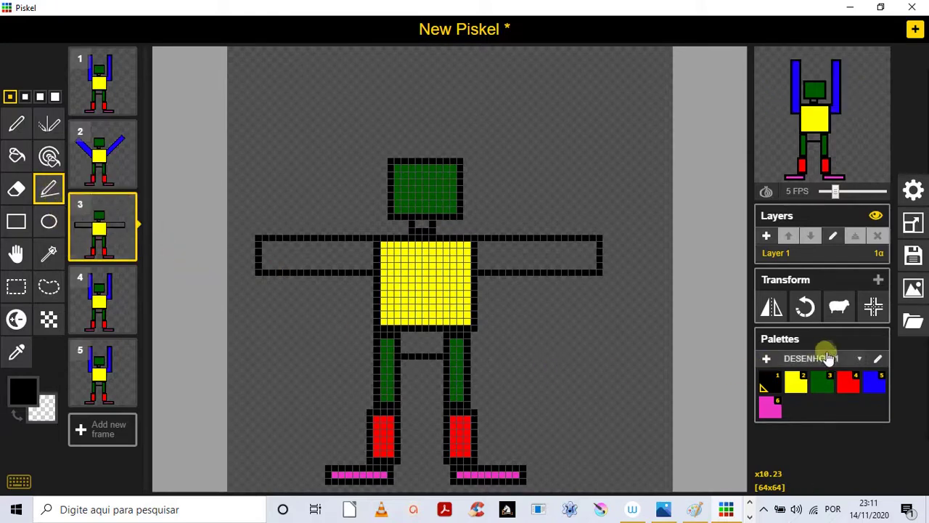
# Fill both horizontally stretched arms in frame 3 with blue, using the paint bucket
pyautogui.click(871, 382)
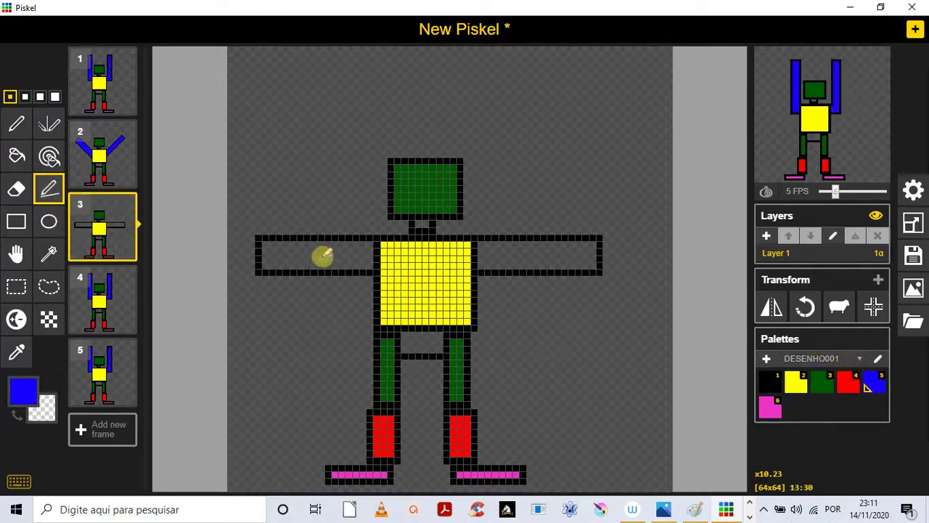
pyautogui.click(19, 158)
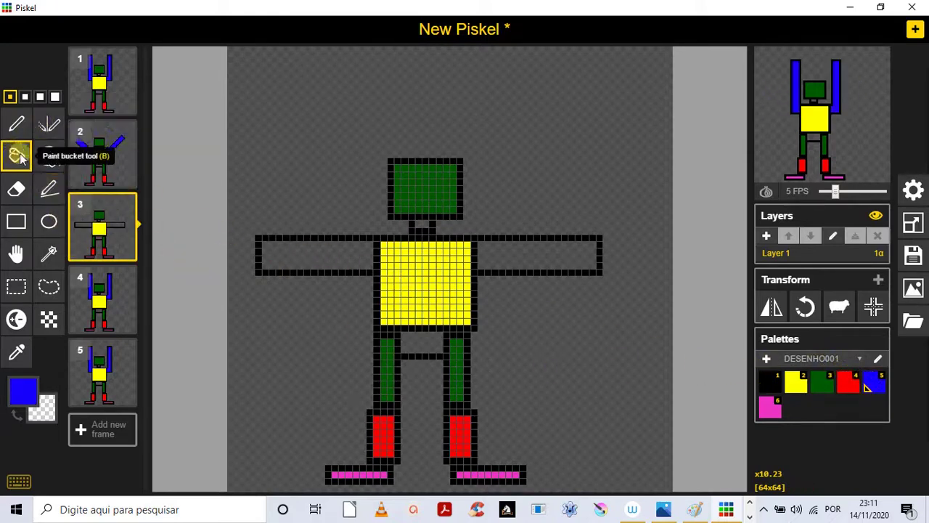
pyautogui.click(274, 253)
pyautogui.click(520, 253)
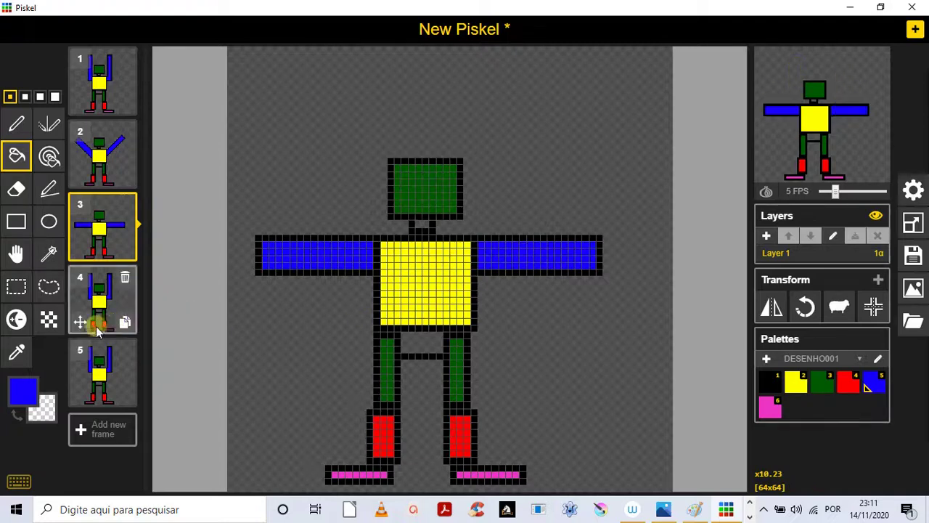
# Erase both raised blue arms and their black outlines from the figure in frame 4, using the eraser at its largest size
pyautogui.click(122, 304)
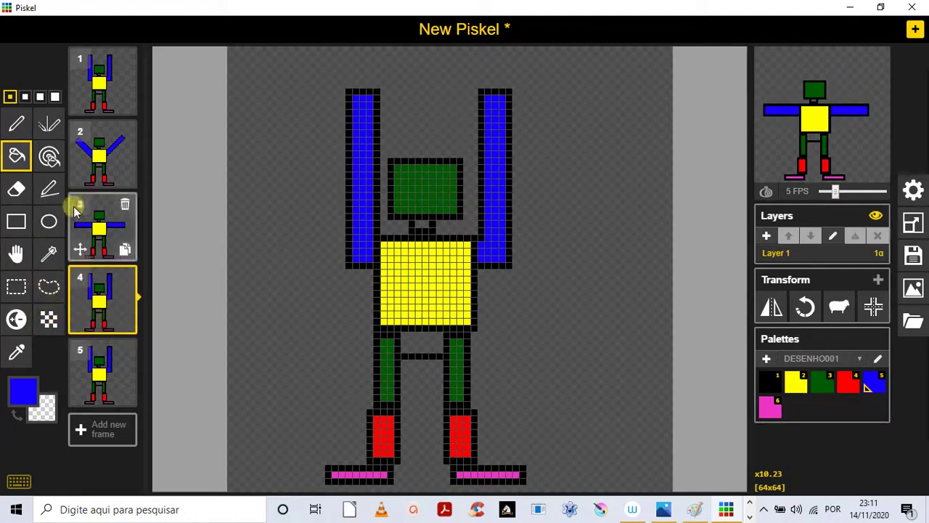
pyautogui.click(16, 189)
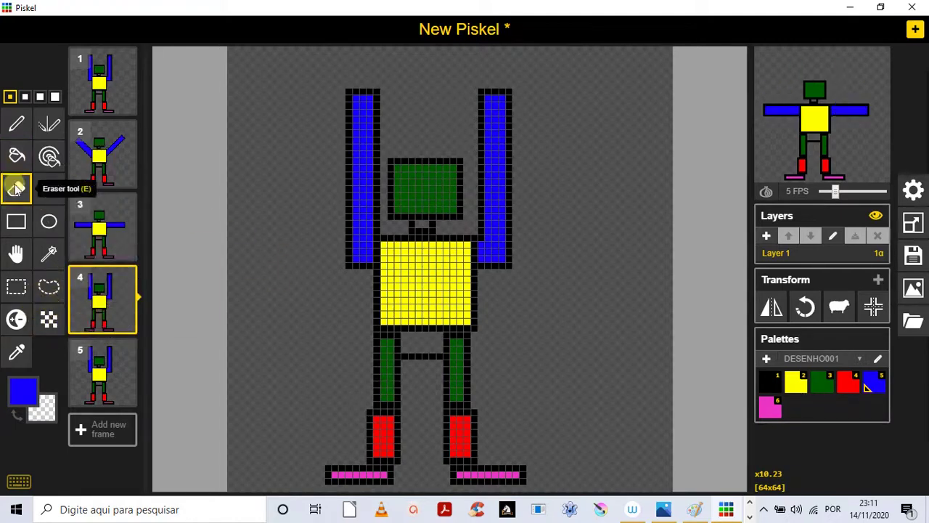
pyautogui.click(54, 100)
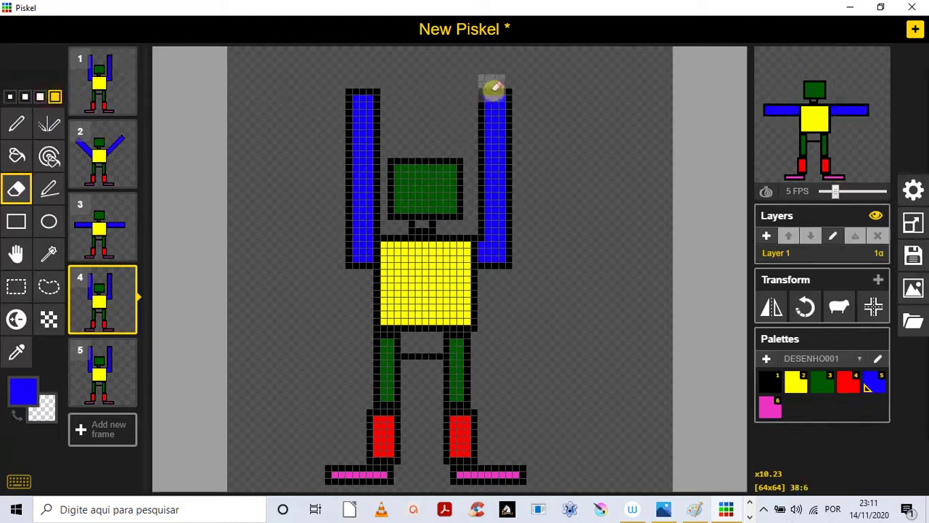
pyautogui.moveTo(496, 89)
pyautogui.mouseDown()
pyautogui.moveTo(515, 160)
pyautogui.moveTo(518, 262)
pyautogui.moveTo(498, 265)
pyautogui.moveTo(503, 122)
pyautogui.moveTo(497, 217)
pyautogui.moveTo(495, 103)
pyautogui.moveTo(324, 92)
pyautogui.moveTo(371, 124)
pyautogui.moveTo(370, 95)
pyautogui.moveTo(350, 244)
pyautogui.mouseUp()
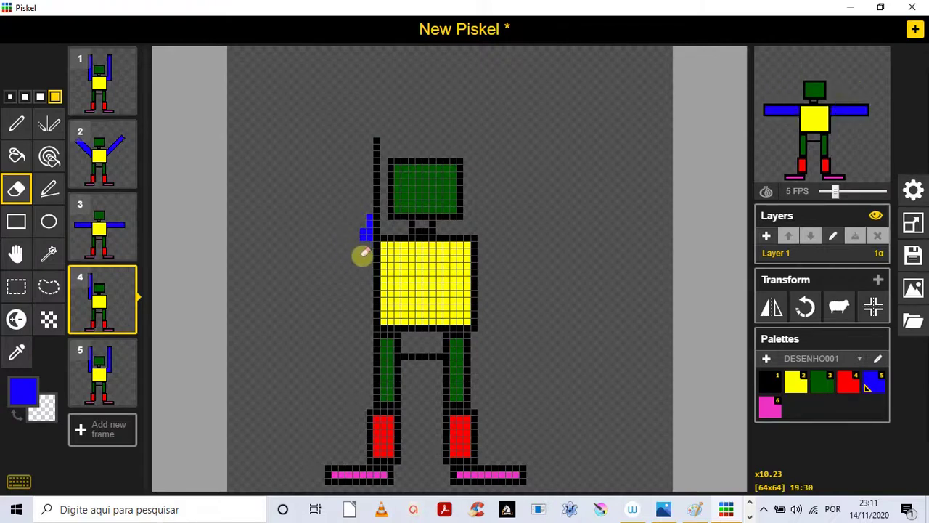
pyautogui.moveTo(376, 221); pyautogui.dragTo(373, 139)
# Redraw the missing corner of the torso outline at the shoulder in frame 4 with a black one-pixel pen
pyautogui.click(14, 125)
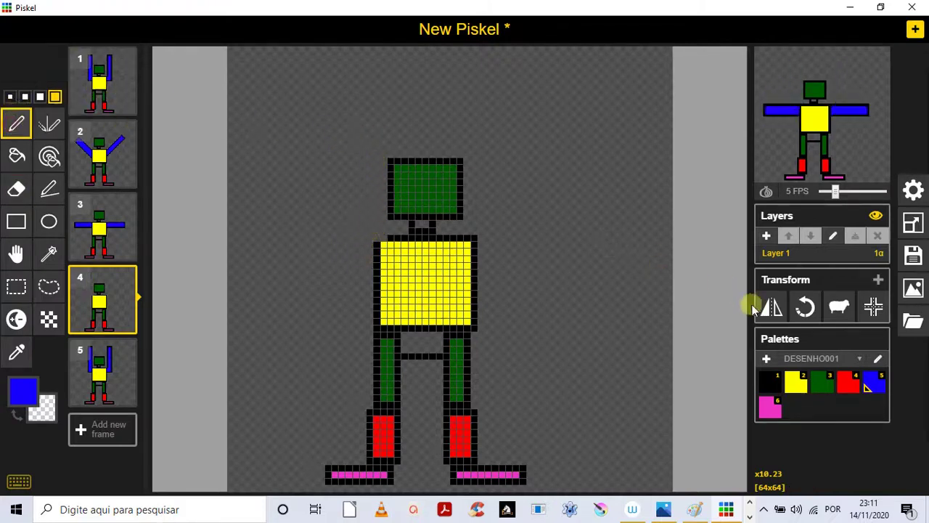
pyautogui.click(767, 381)
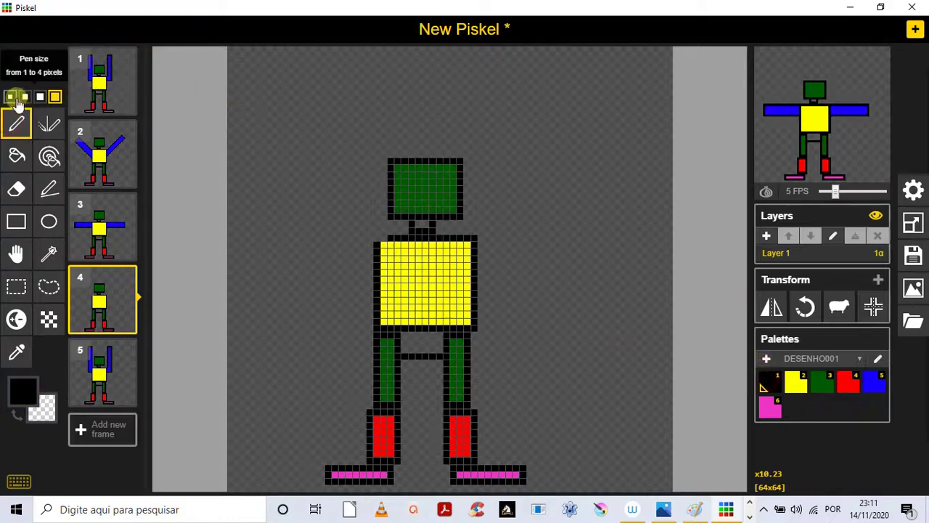
pyautogui.click(9, 96)
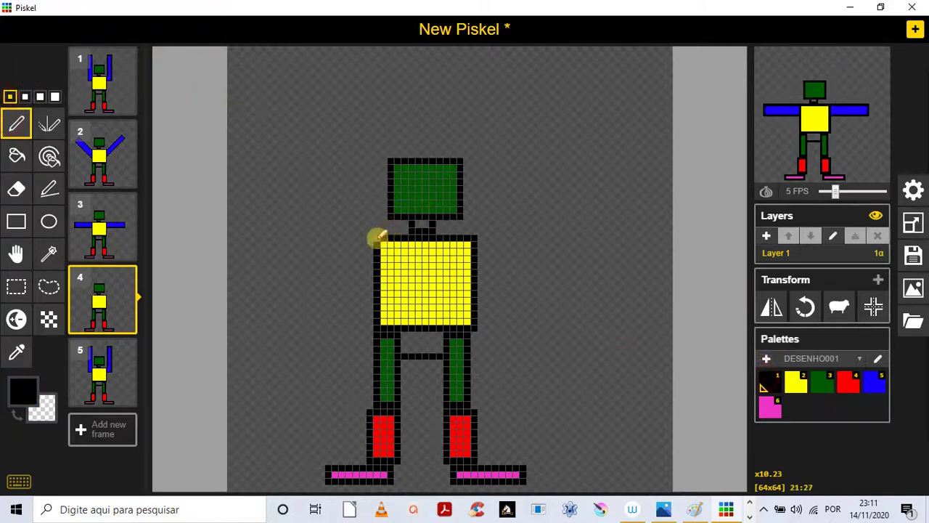
# Erase both raised blue arms from the figure in frame 5, using the eraser at its largest size
pyautogui.click(114, 369)
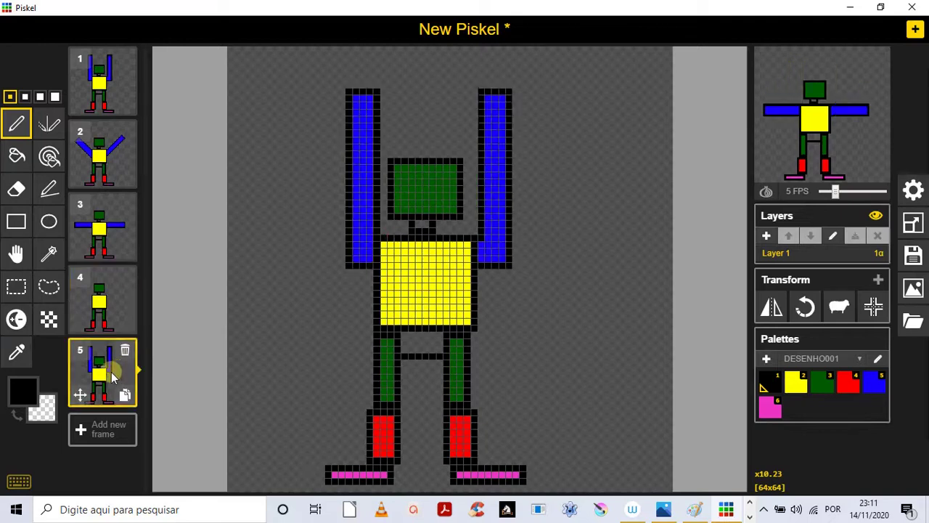
pyautogui.click(16, 188)
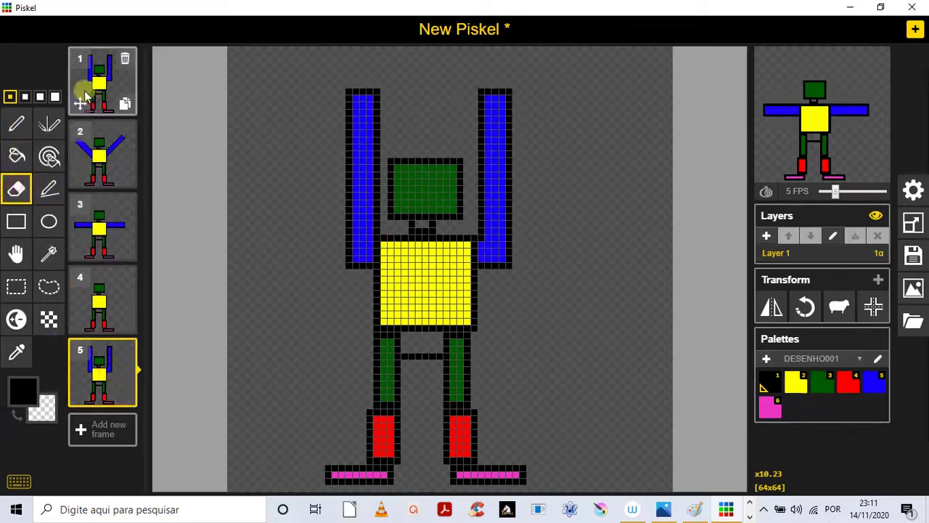
pyautogui.moveTo(465, 109)
pyautogui.mouseDown()
pyautogui.moveTo(490, 88)
pyautogui.moveTo(519, 109)
pyautogui.moveTo(521, 123)
pyautogui.moveTo(428, 125)
pyautogui.moveTo(496, 110)
pyautogui.moveTo(498, 95)
pyautogui.moveTo(514, 138)
pyautogui.moveTo(506, 95)
pyautogui.moveTo(484, 123)
pyautogui.moveTo(491, 174)
pyautogui.moveTo(513, 164)
pyautogui.moveTo(489, 198)
pyautogui.moveTo(489, 210)
pyautogui.moveTo(507, 193)
pyautogui.moveTo(498, 243)
pyautogui.mouseUp()
pyautogui.click(55, 96)
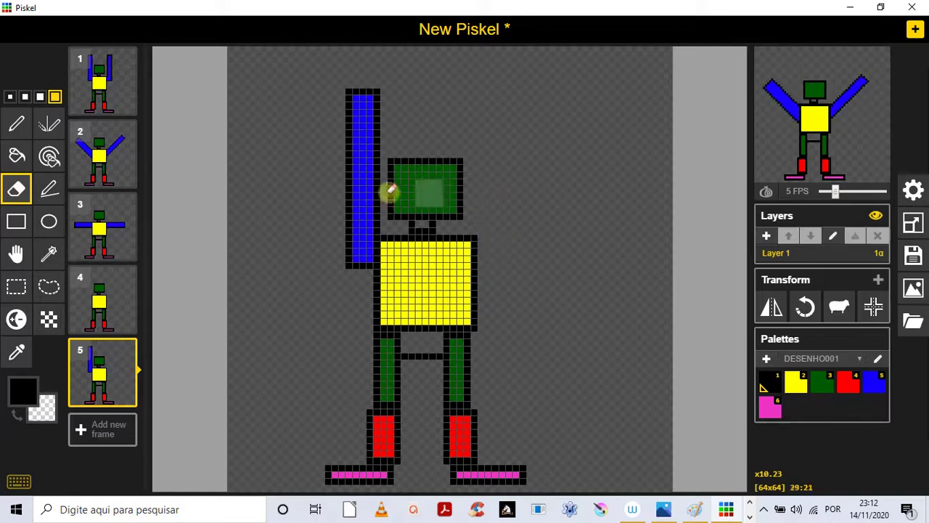
pyautogui.moveTo(328, 75)
pyautogui.mouseDown()
pyautogui.moveTo(369, 92)
pyautogui.moveTo(358, 116)
pyautogui.moveTo(369, 182)
pyautogui.moveTo(343, 245)
pyautogui.moveTo(361, 243)
pyautogui.moveTo(370, 207)
pyautogui.moveTo(371, 218)
pyautogui.moveTo(366, 195)
pyautogui.mouseUp()
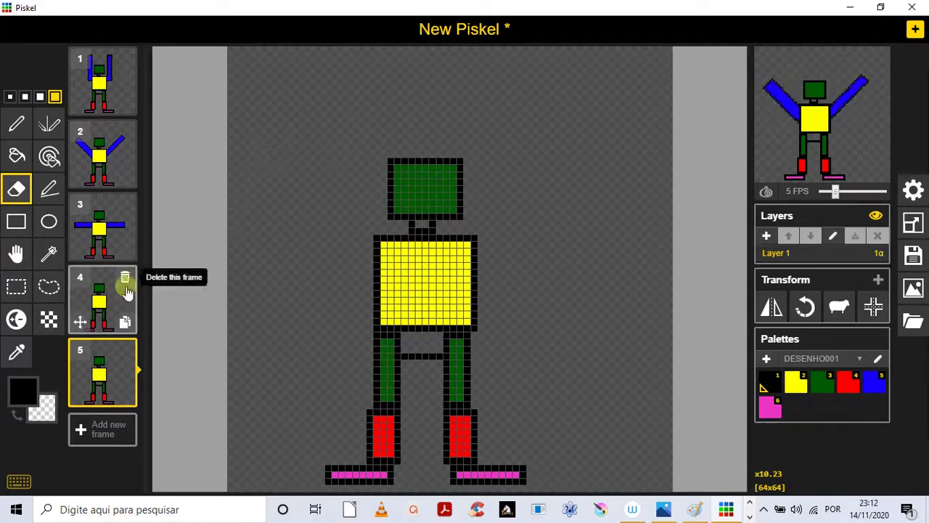
# Outline two arms sloping diagonally downward and outward from the torso's shoulders in frame 4, using black one-pixel straight strokes
pyautogui.click(124, 296)
pyautogui.click(49, 190)
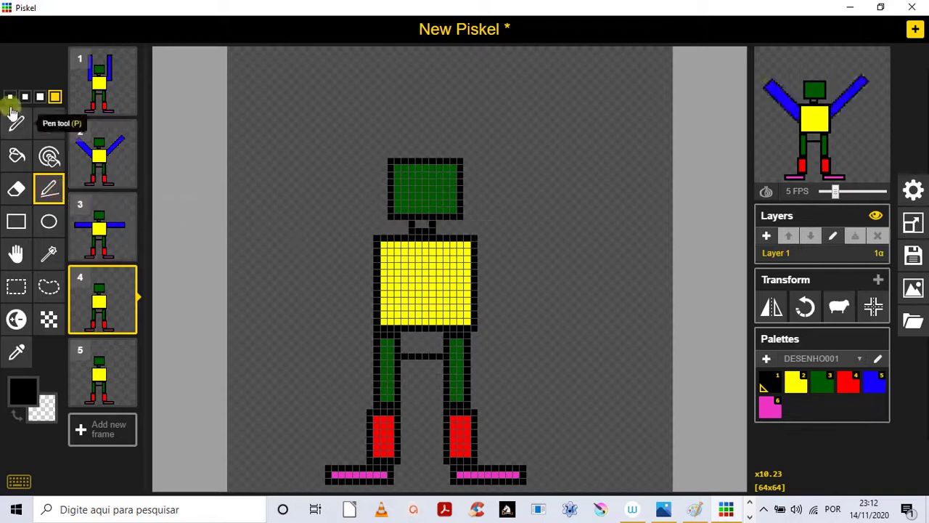
pyautogui.click(10, 96)
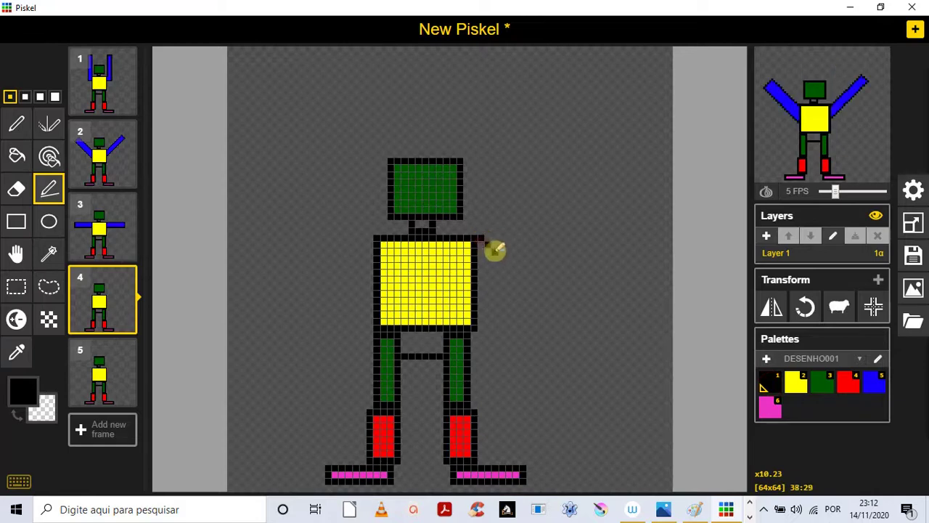
pyautogui.moveTo(495, 249); pyautogui.dragTo(561, 307)
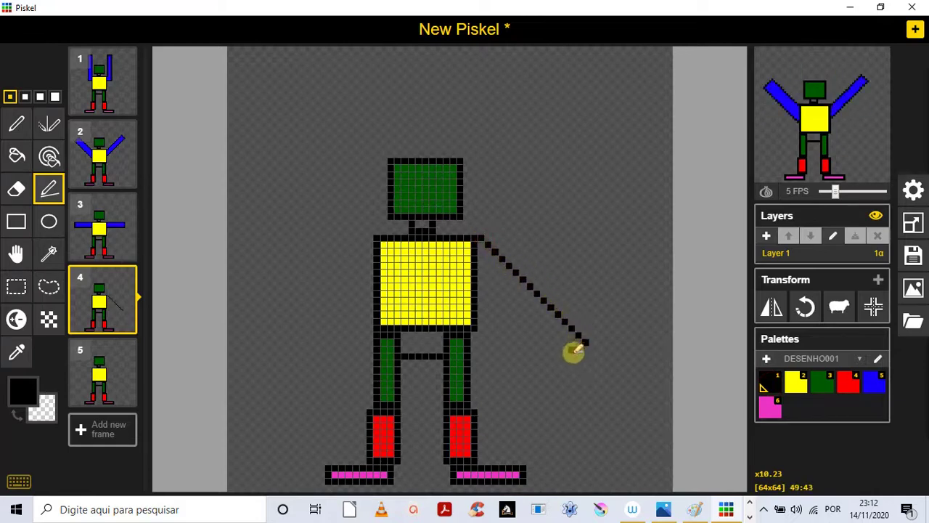
pyautogui.moveTo(565, 362); pyautogui.dragTo(480, 278)
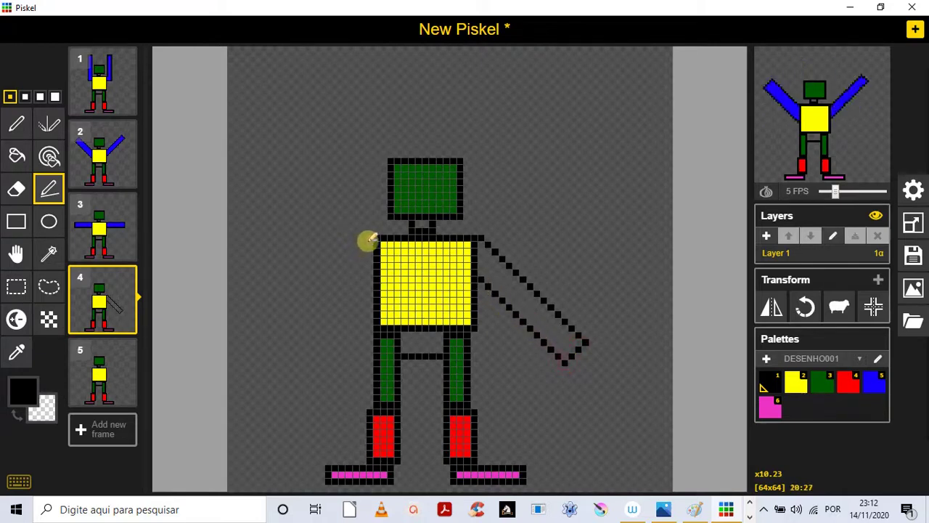
pyautogui.moveTo(368, 242); pyautogui.dragTo(281, 318)
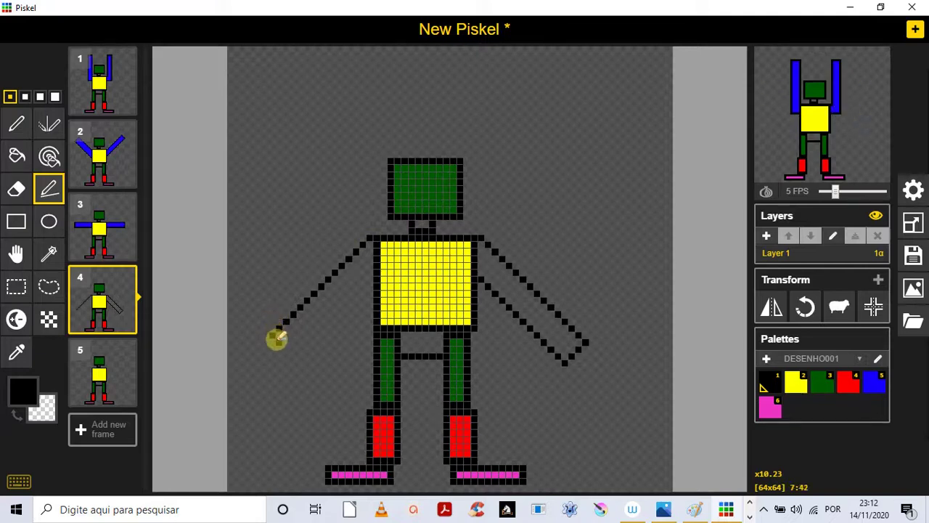
pyautogui.moveTo(294, 355); pyautogui.dragTo(360, 291)
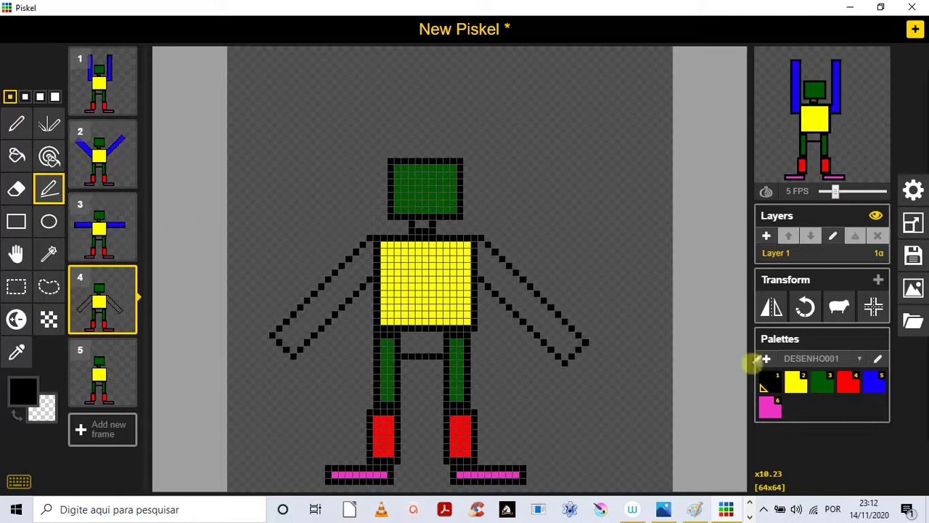
# Fill both downward-sloping arms in frame 4 with blue, using the paint bucket
pyautogui.click(870, 388)
pyautogui.click(17, 154)
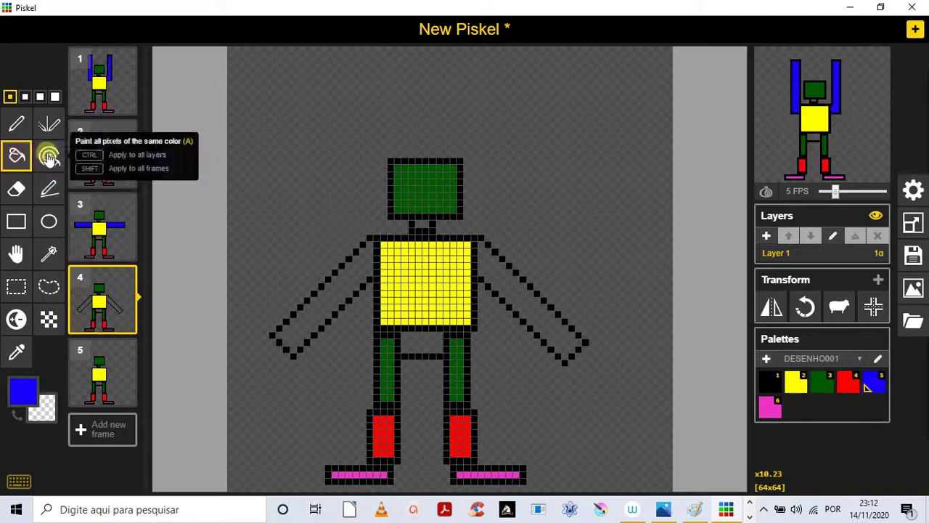
pyautogui.click(518, 292)
pyautogui.click(358, 263)
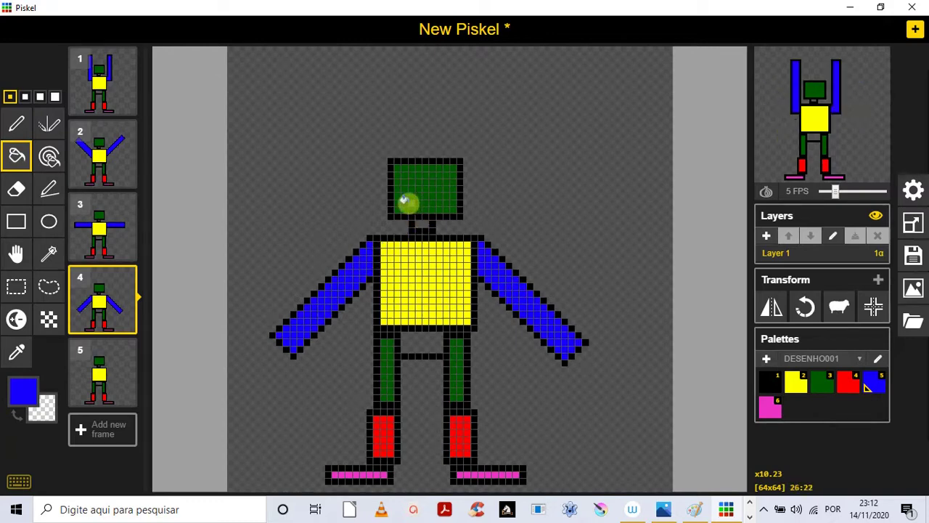
# Outline two horizontal arms extending from the torso's shoulders in frame 5, using black one-pixel straight strokes
pyautogui.click(119, 372)
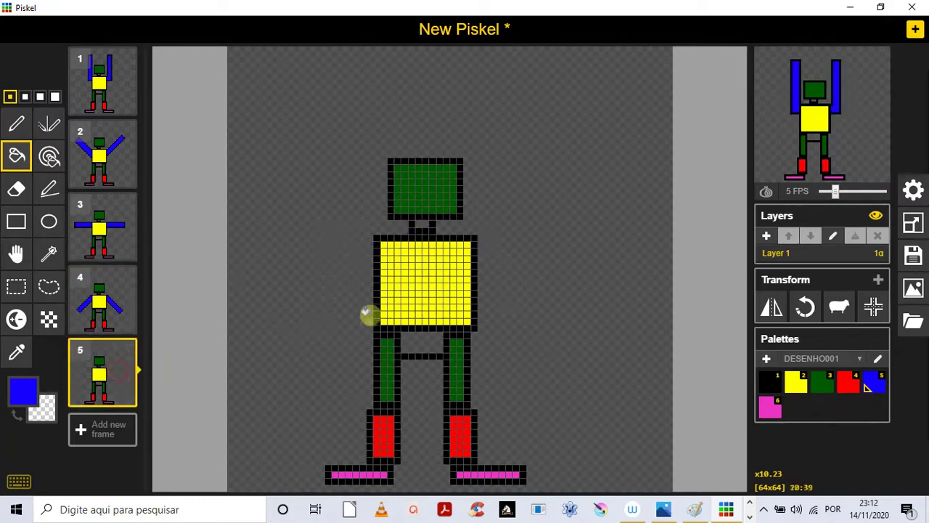
pyautogui.click(46, 193)
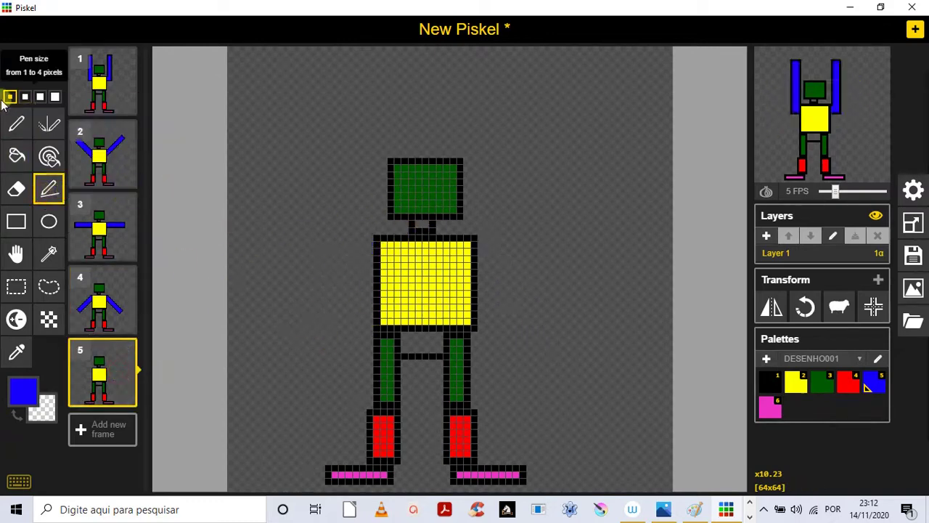
pyautogui.click(764, 387)
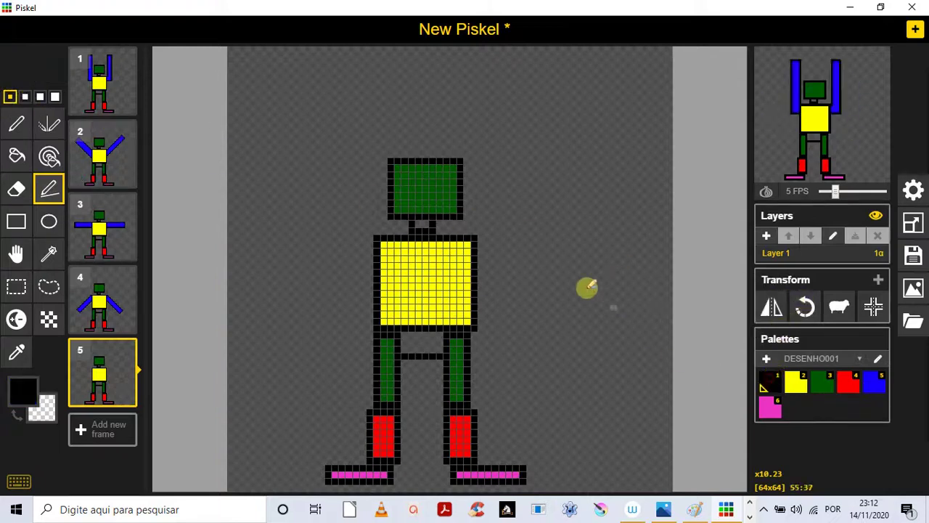
pyautogui.moveTo(482, 236); pyautogui.dragTo(569, 239)
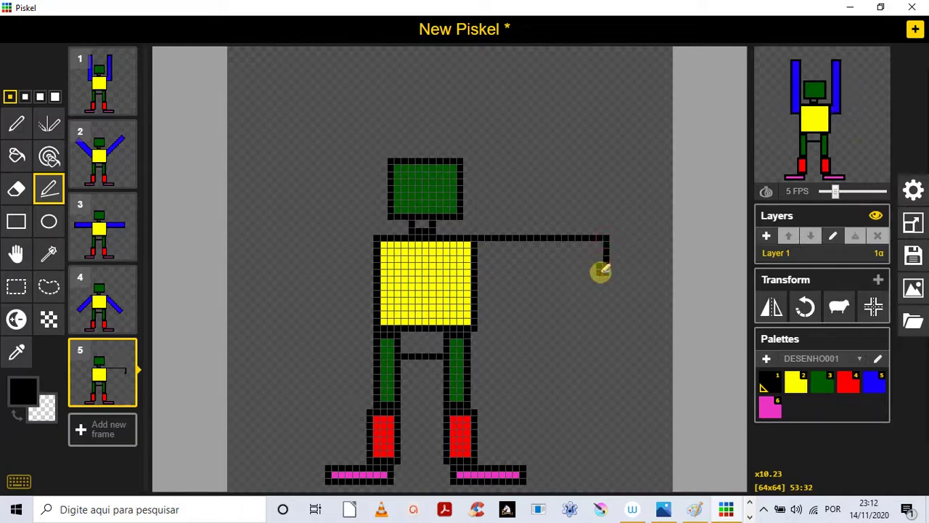
pyautogui.moveTo(601, 272); pyautogui.dragTo(482, 273)
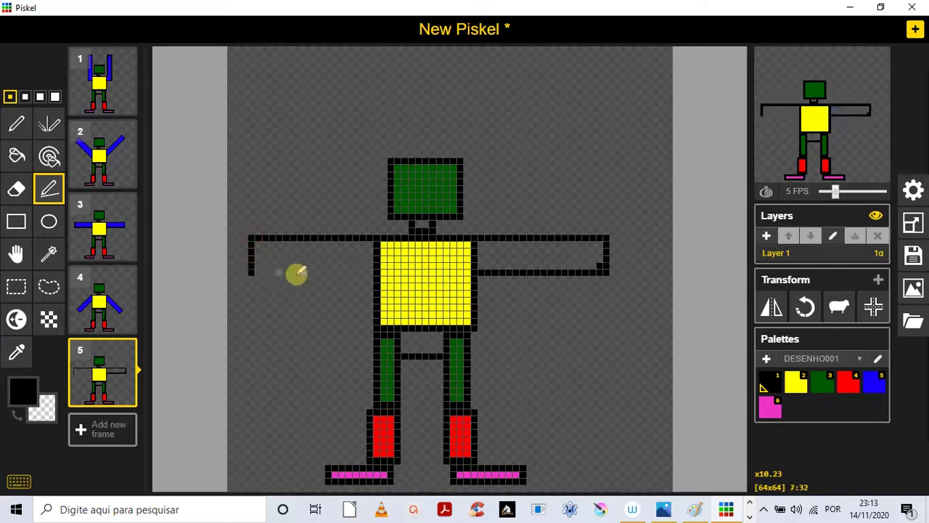
pyautogui.moveTo(365, 271); pyautogui.dragTo(263, 263)
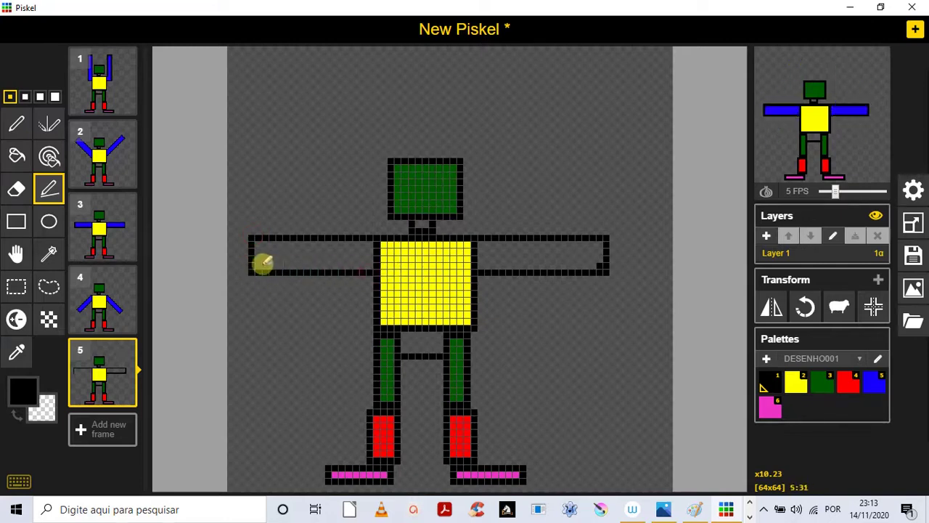
# Fill both horizontal arms in frame 5 with blue and paint over the stray black pixel inside the arm's end with the blue pen
pyautogui.click(16, 156)
pyautogui.click(875, 383)
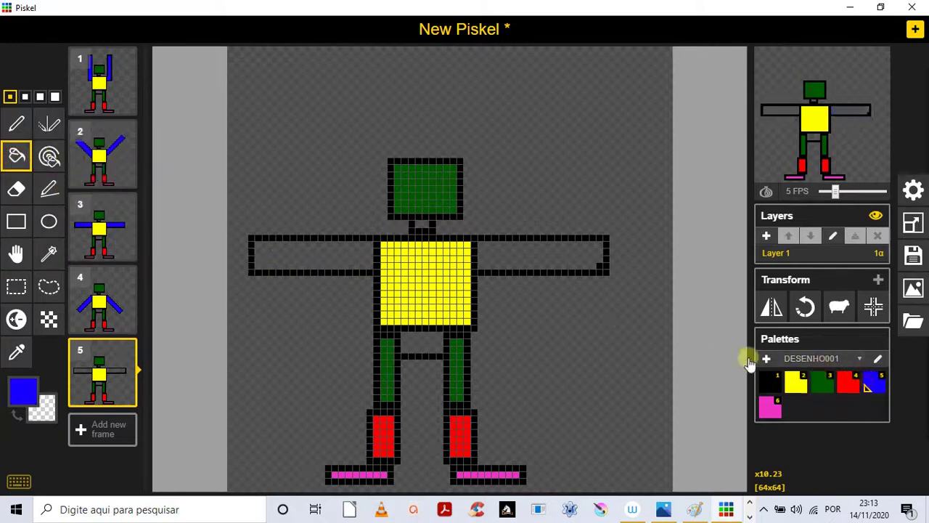
pyautogui.click(544, 263)
pyautogui.click(344, 266)
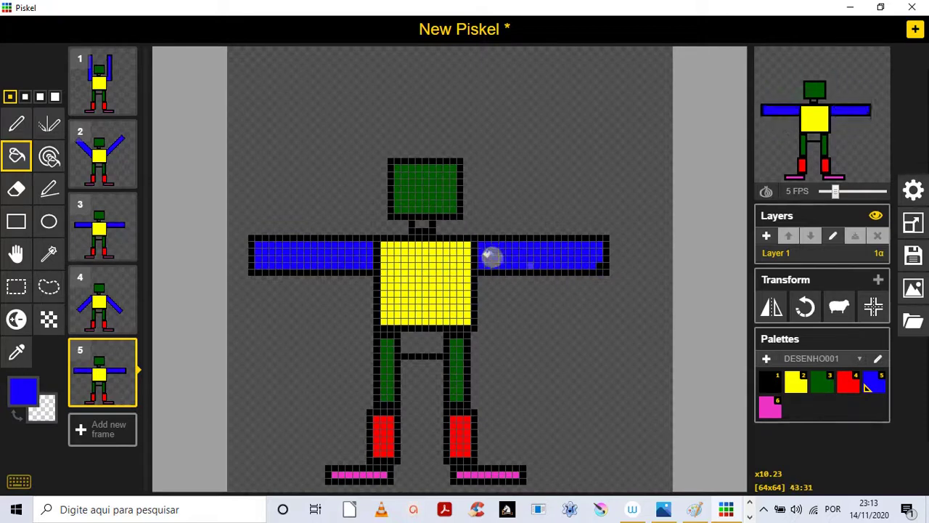
pyautogui.moveTo(123, 170)
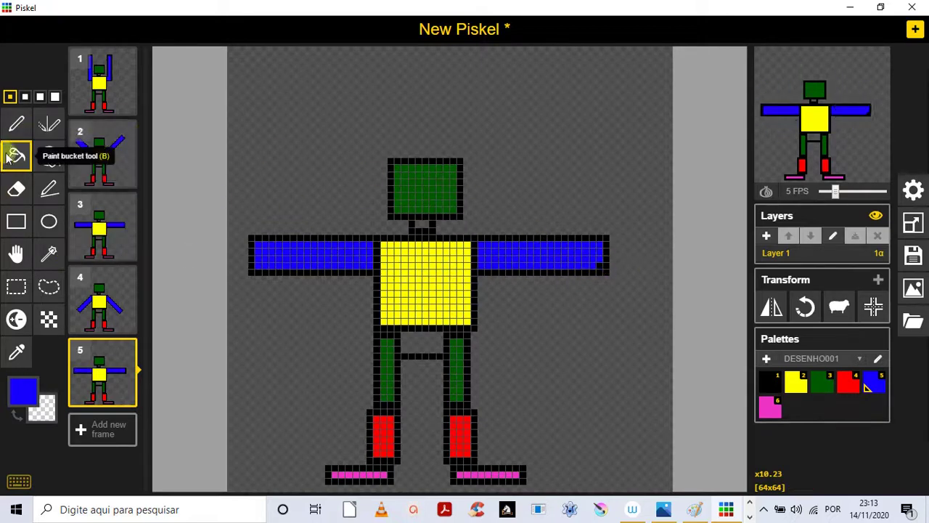
pyautogui.click(16, 124)
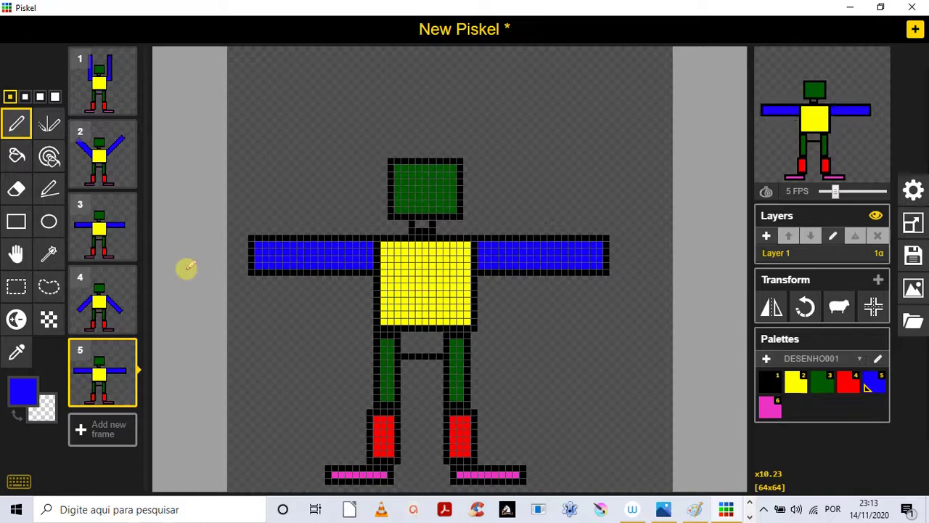
# Add a new empty layer above Layer 1
pyautogui.moveTo(122, 77)
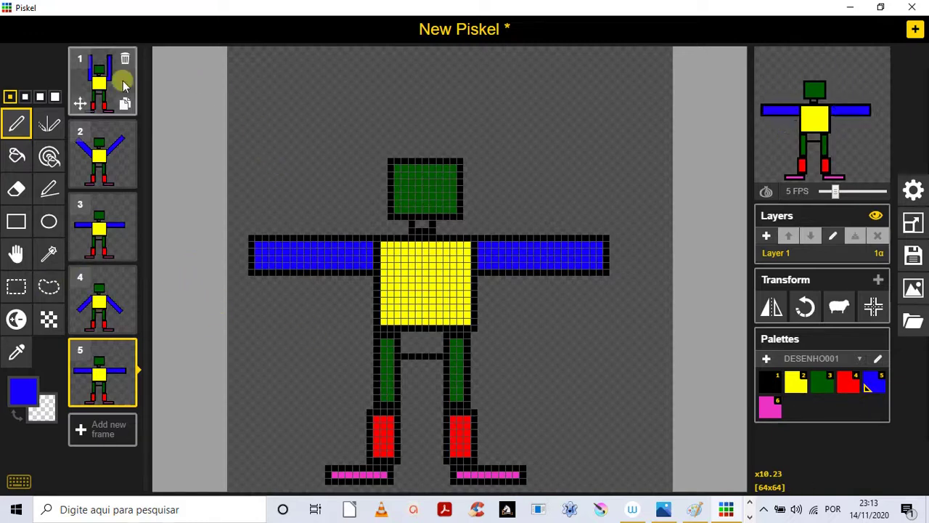
pyautogui.moveTo(836, 166)
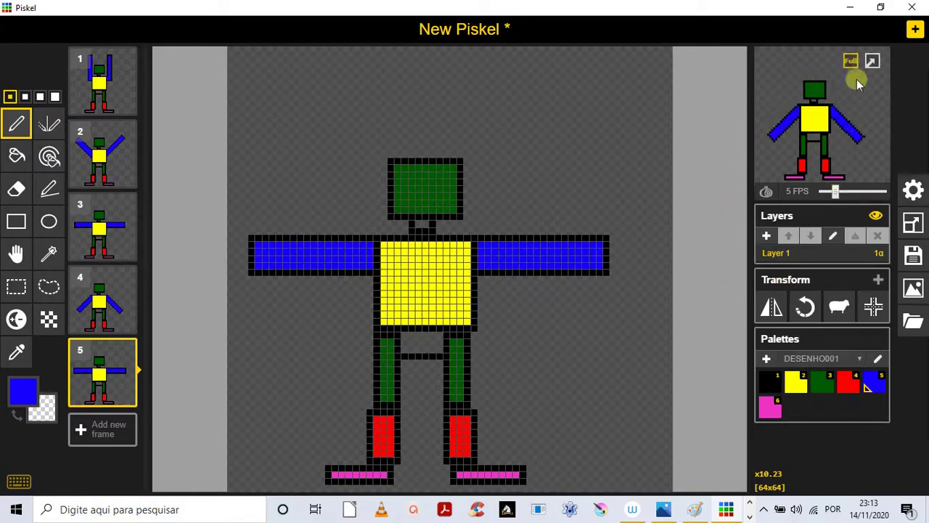
pyautogui.click(767, 237)
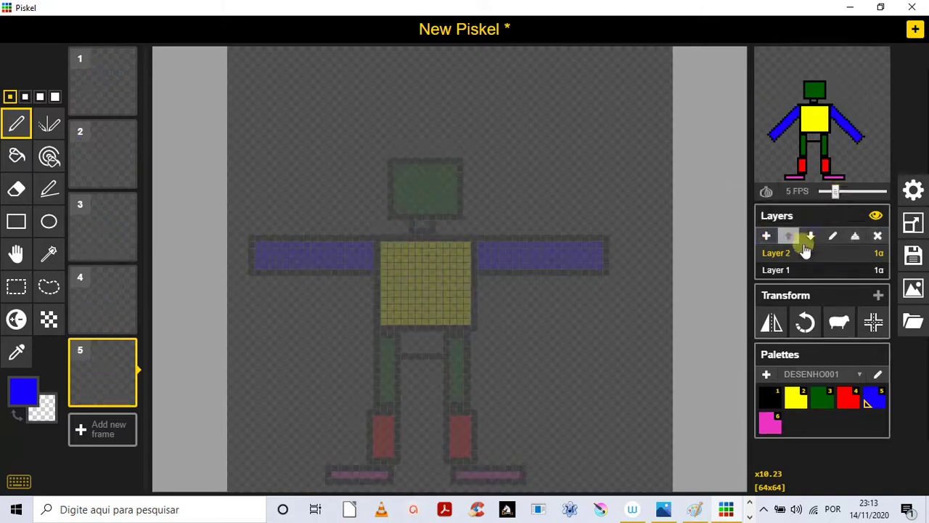
pyautogui.click(811, 270)
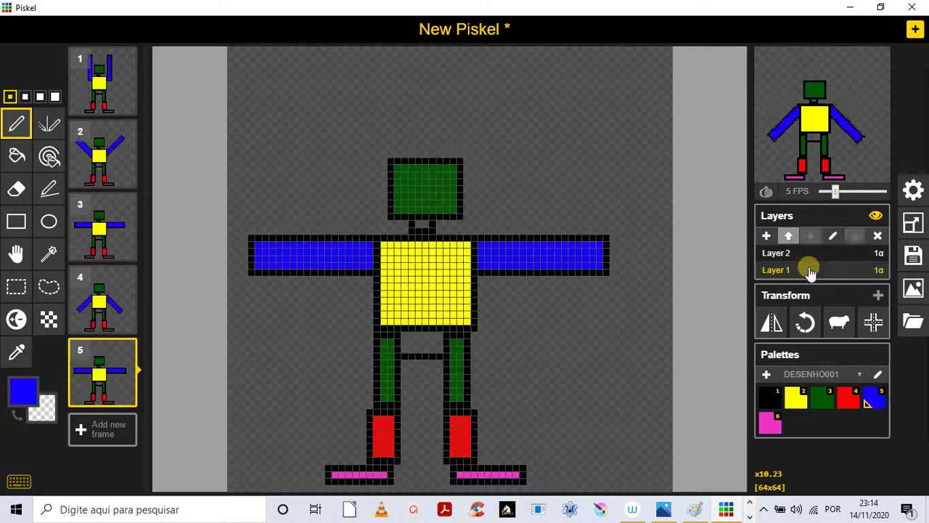
pyautogui.click(807, 253)
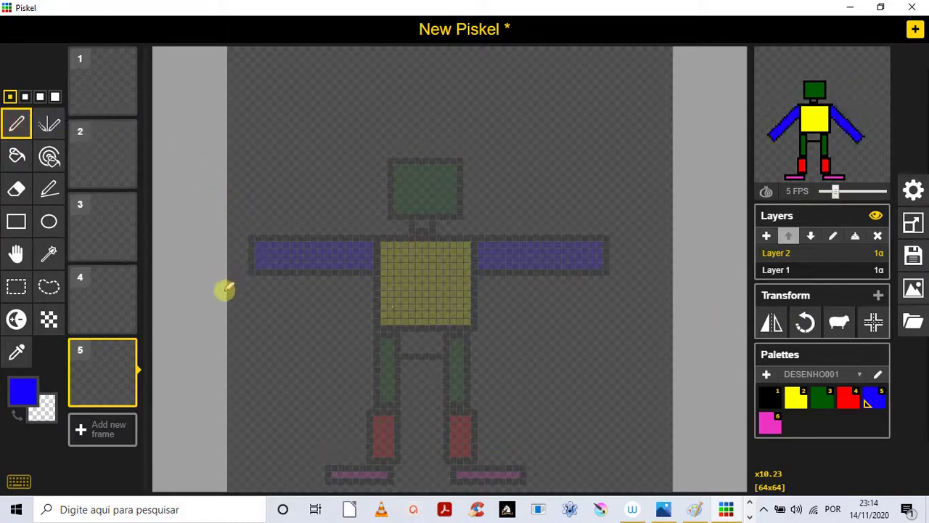
pyautogui.moveTo(231, 328); pyautogui.dragTo(250, 308)
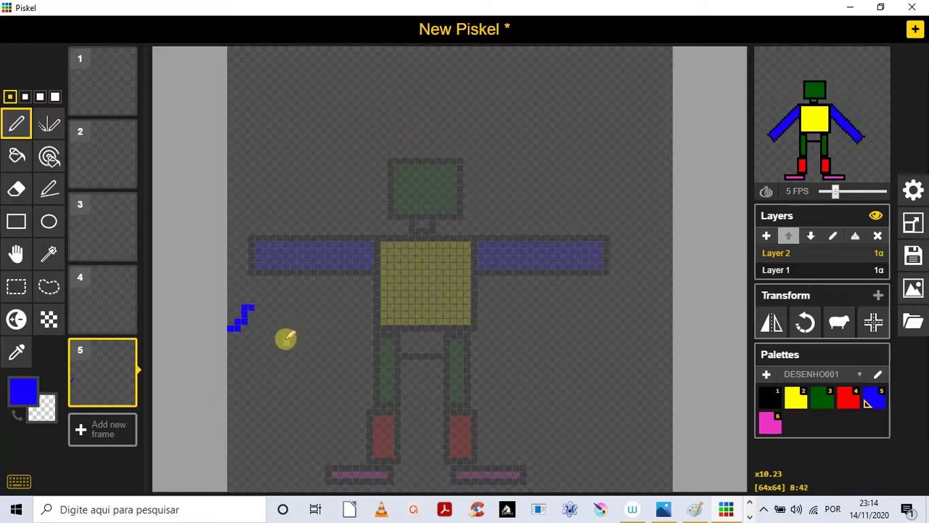
pyautogui.hotkey('ctrl', 'z')
# Draw a freehand black mountain ridge across the full canvas on Layer 2 in frame 5 and fill the area below with green #299d41
pyautogui.click(768, 398)
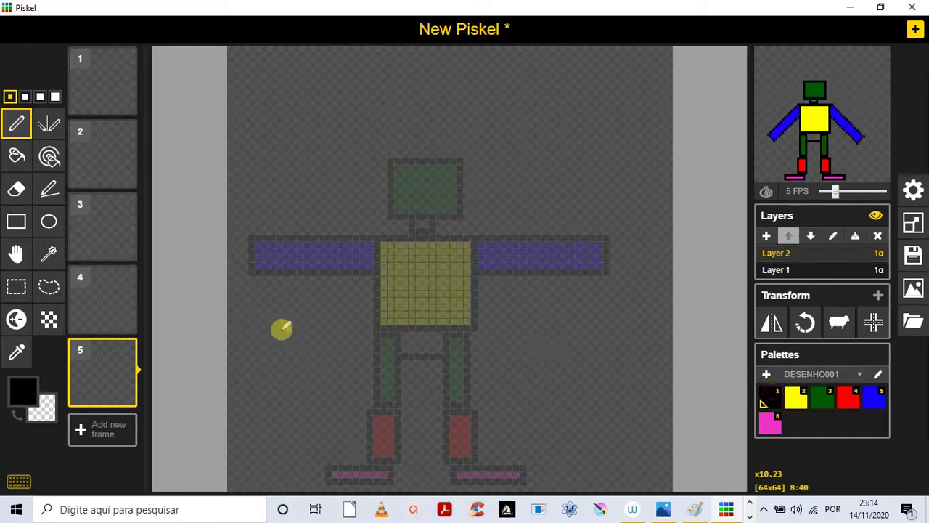
pyautogui.moveTo(231, 368)
pyautogui.mouseDown()
pyautogui.moveTo(276, 291)
pyautogui.moveTo(334, 125)
pyautogui.moveTo(374, 90)
pyautogui.moveTo(428, 134)
pyautogui.moveTo(494, 155)
pyautogui.moveTo(535, 303)
pyautogui.moveTo(607, 301)
pyautogui.moveTo(666, 178)
pyautogui.moveTo(738, 187)
pyautogui.mouseUp()
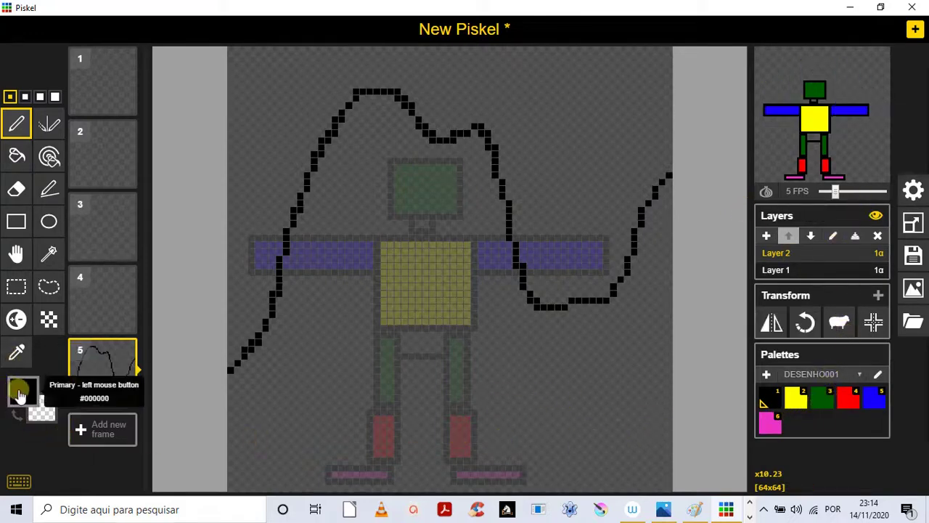
pyautogui.click(19, 390)
pyautogui.click(150, 285)
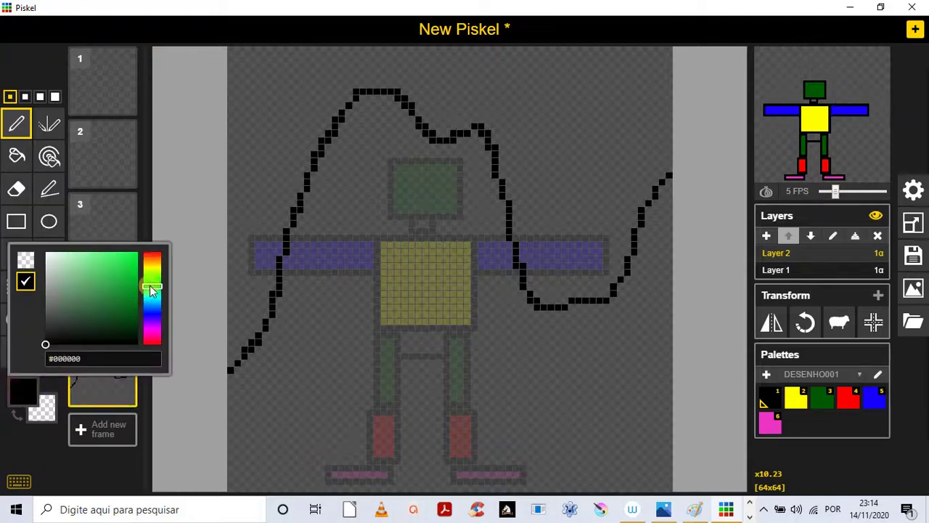
pyautogui.moveTo(130, 281); pyautogui.dragTo(114, 293)
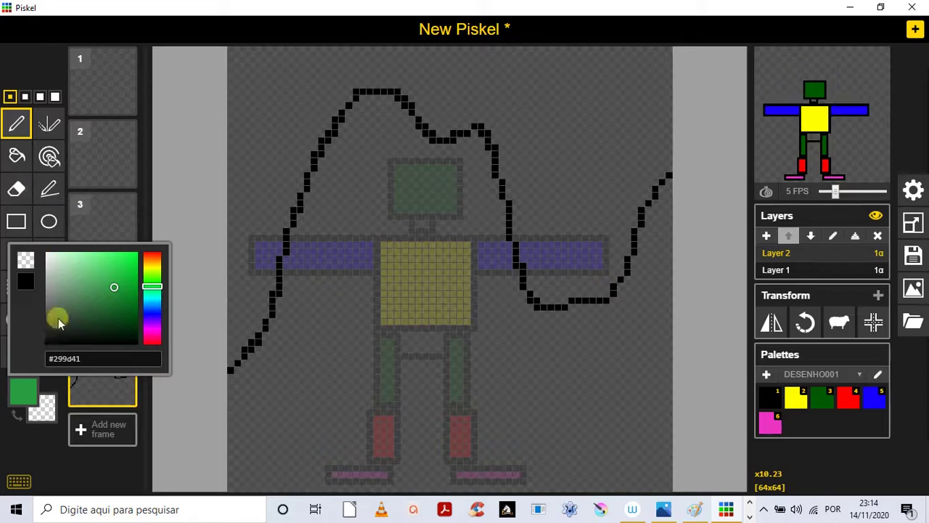
pyautogui.click(17, 155)
pyautogui.click(290, 376)
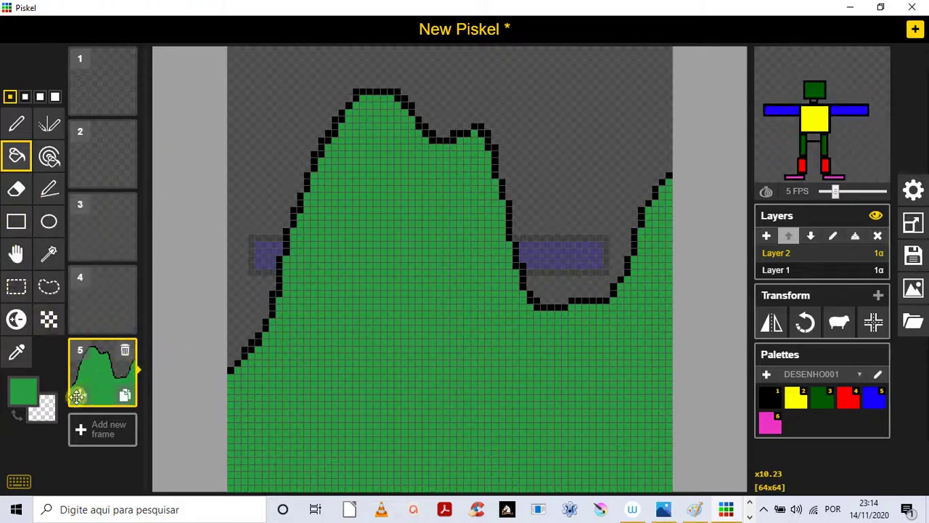
# Fill the sky area above the mountain ridge with teal #299d93
pyautogui.click(26, 395)
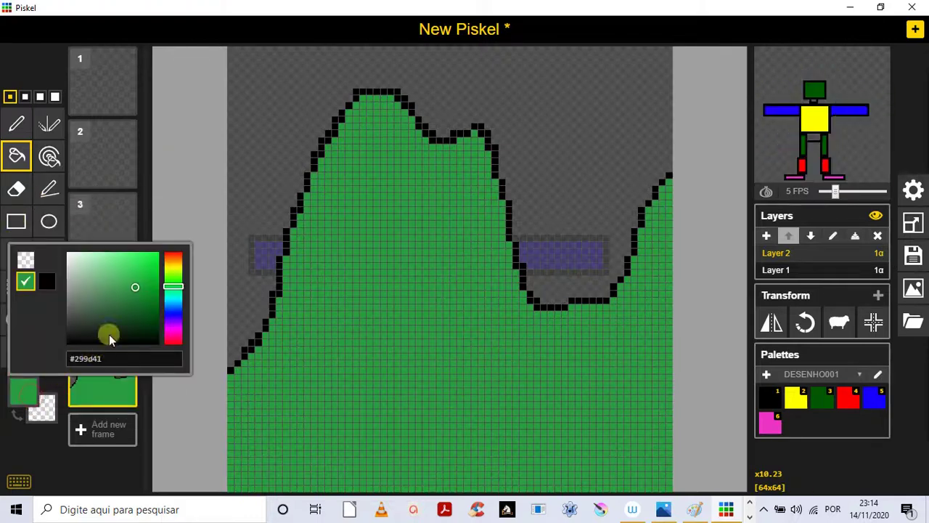
pyautogui.click(171, 300)
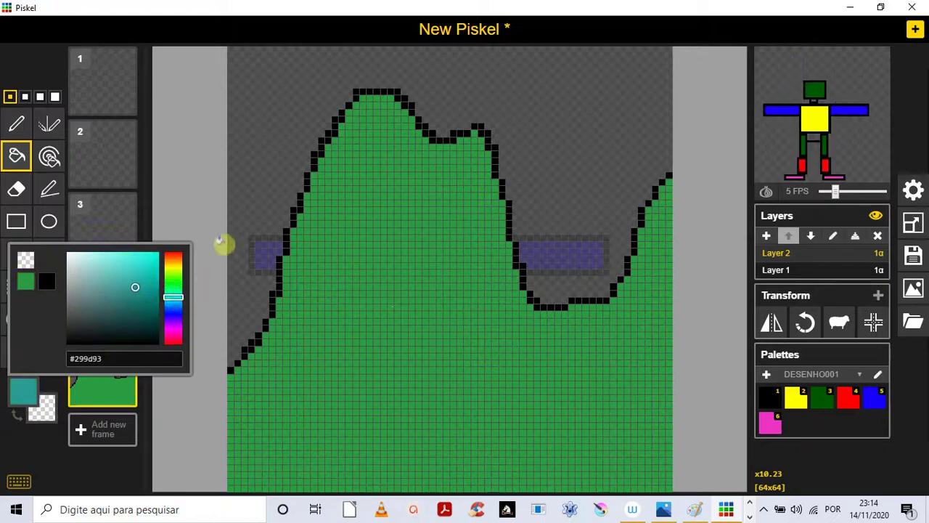
pyautogui.click(255, 108)
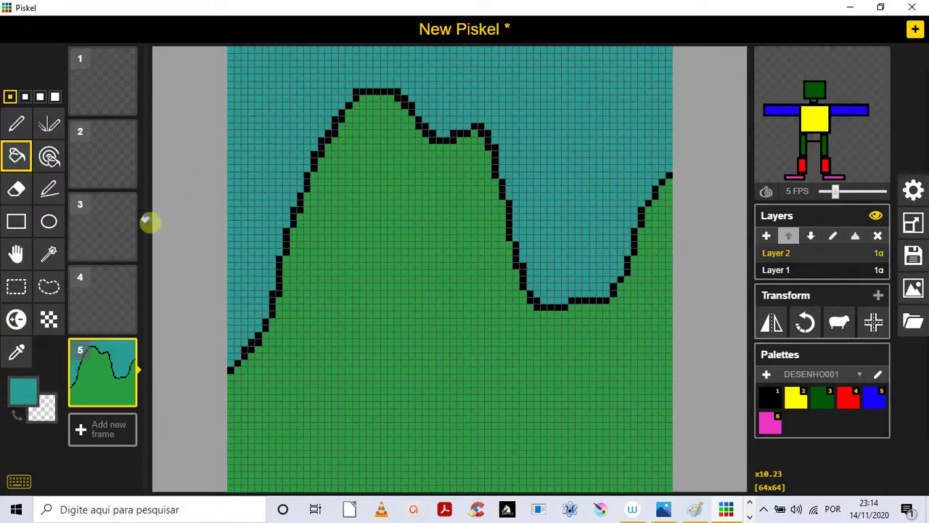
pyautogui.click(17, 124)
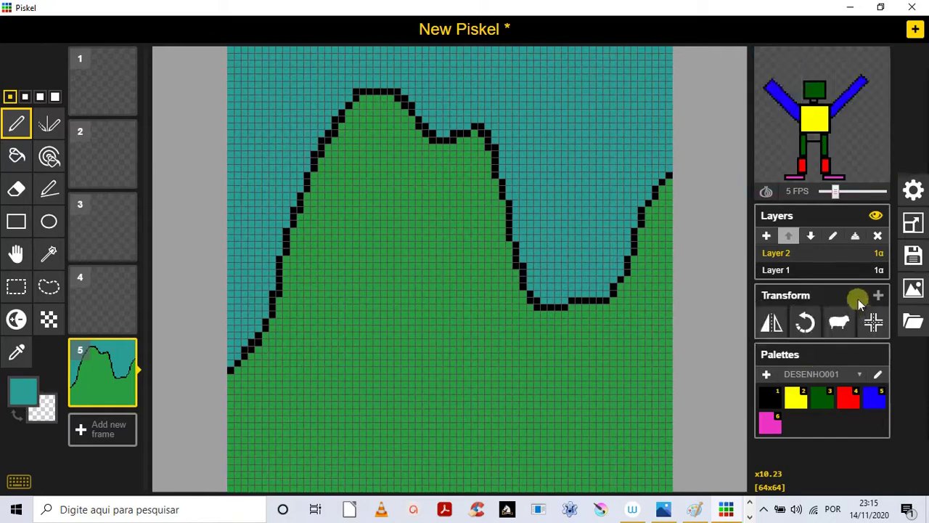
# Move Layer 1 with the robot figure above Layer 2
pyautogui.click(826, 270)
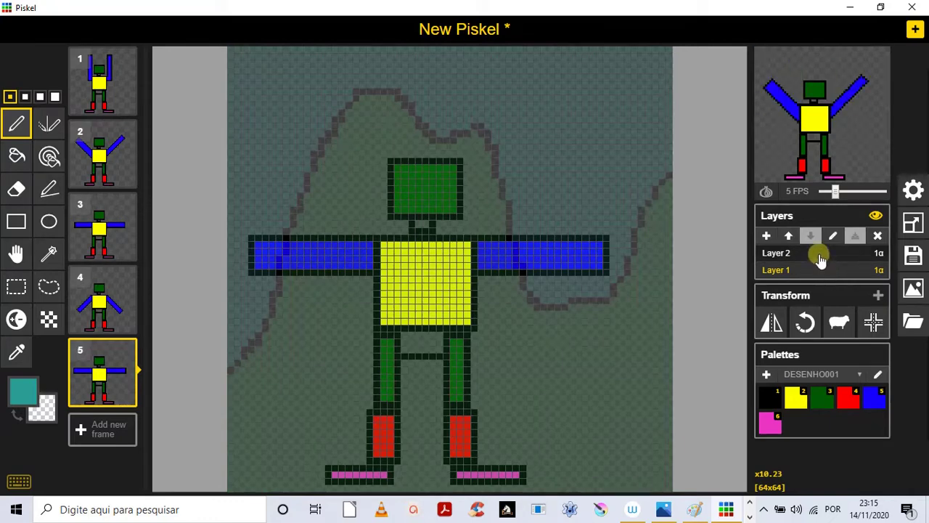
pyautogui.click(790, 239)
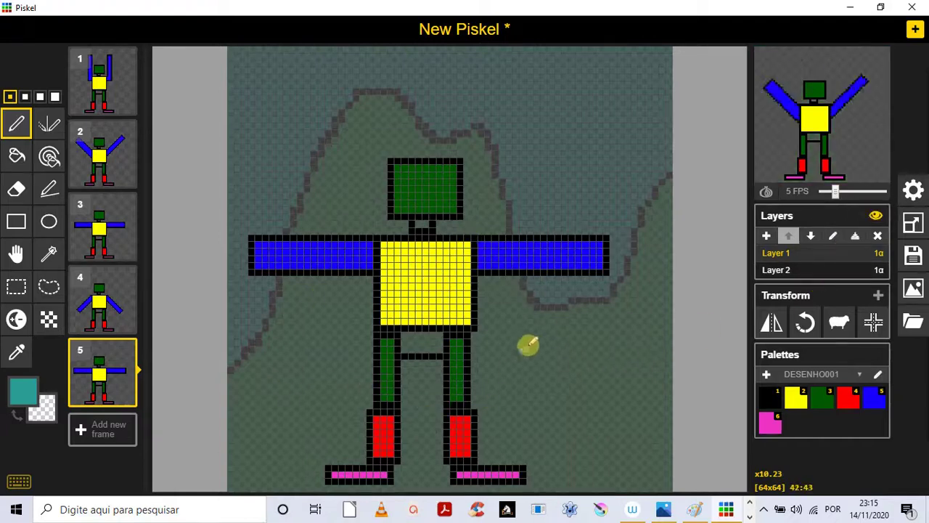
# Try merging Layer 1 with the layer below it and undo the merge
pyautogui.click(857, 241)
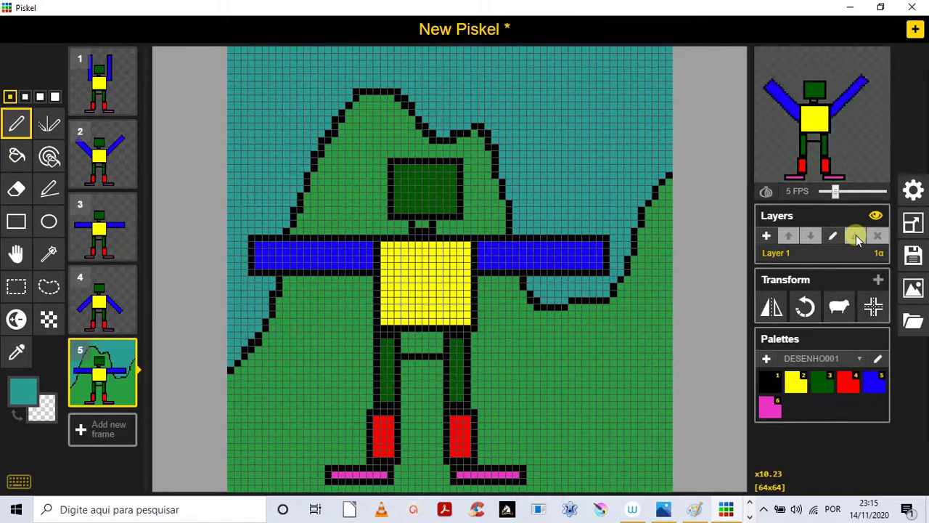
pyautogui.moveTo(104, 151)
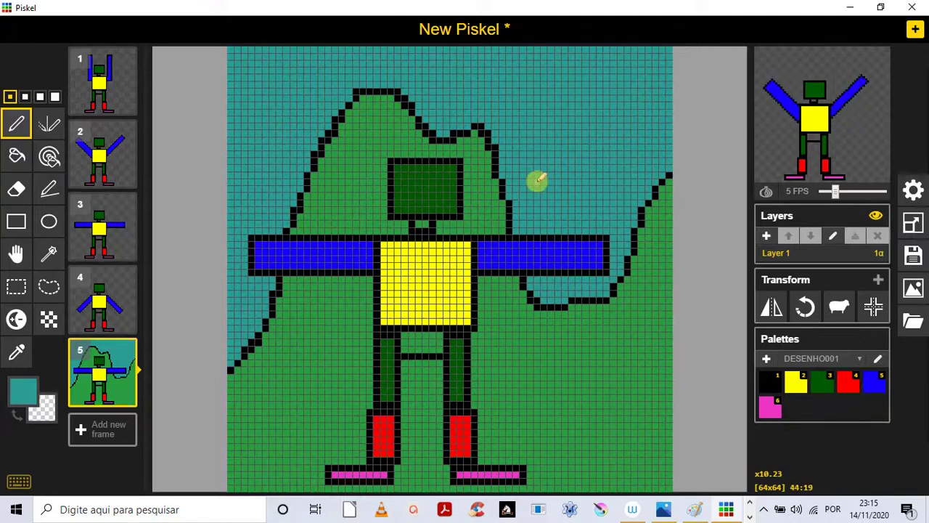
pyautogui.hotkey('ctrl', 'z')
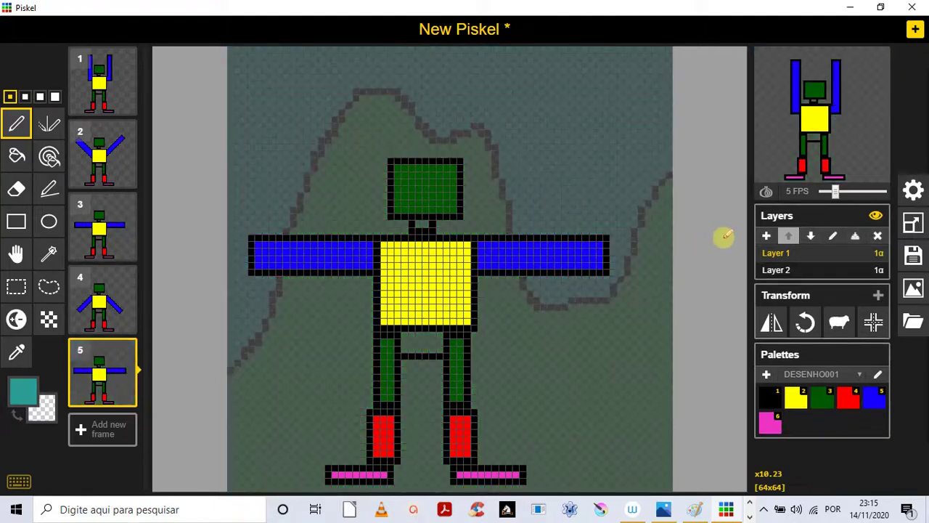
# Select the mountain background on Layer 2 in frame 5 with a rectangular selection spanning the canvas
pyautogui.click(807, 268)
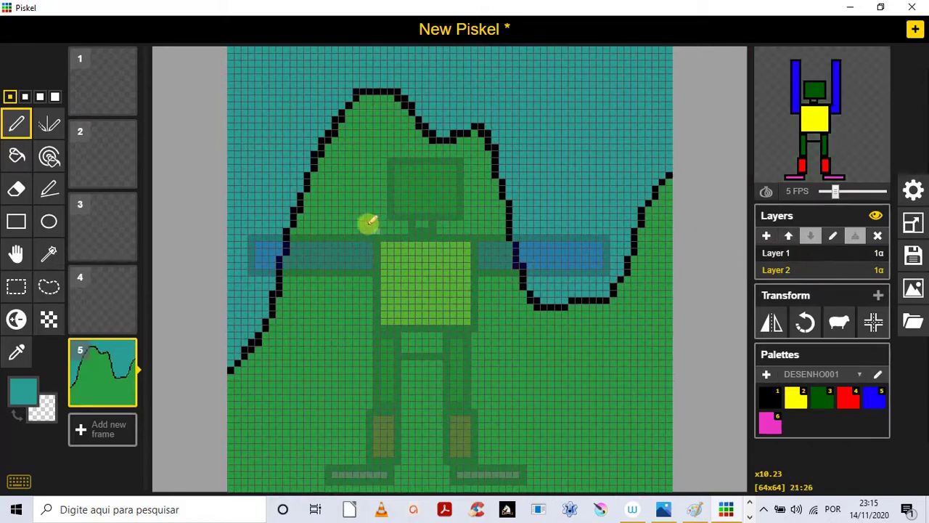
pyautogui.click(16, 286)
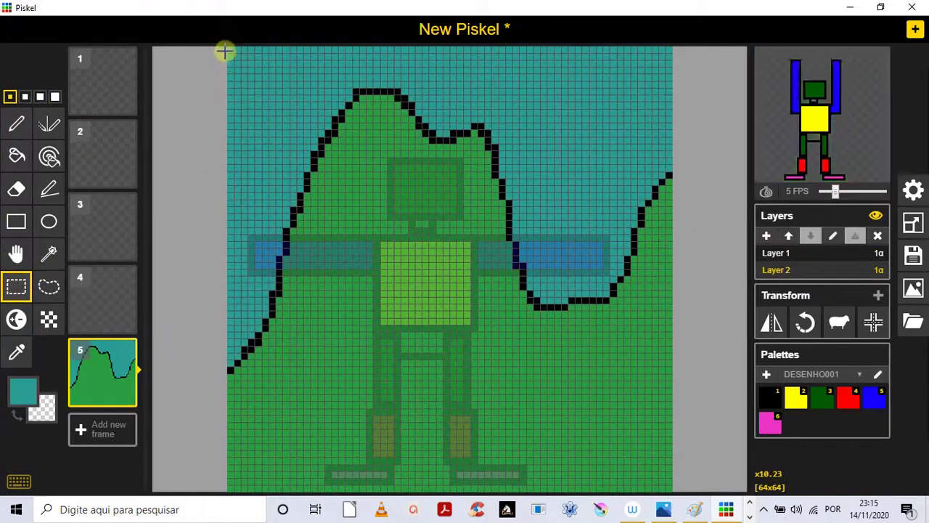
pyautogui.moveTo(228, 51); pyautogui.dragTo(666, 484)
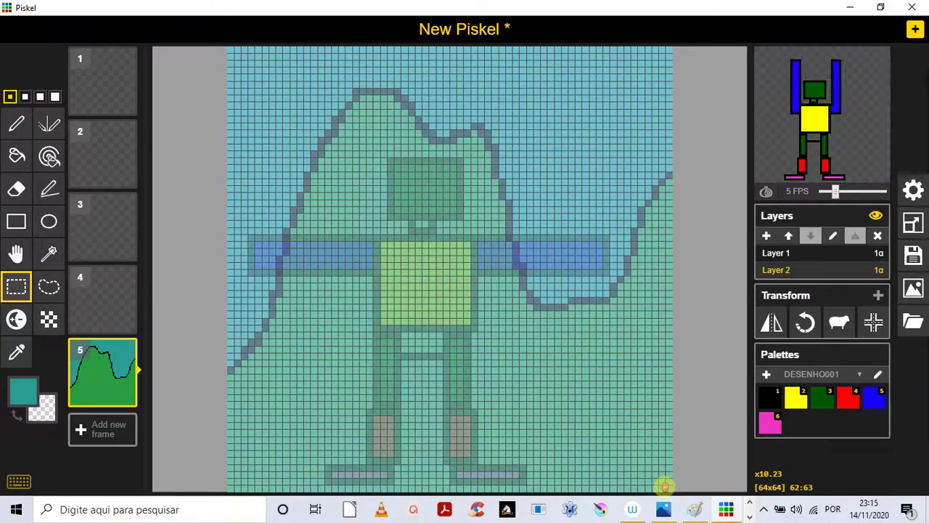
# Examine Layer 2 and Layer 1 across the animation frames to check which frames contain the mountain background
pyautogui.click(89, 220)
pyautogui.click(107, 172)
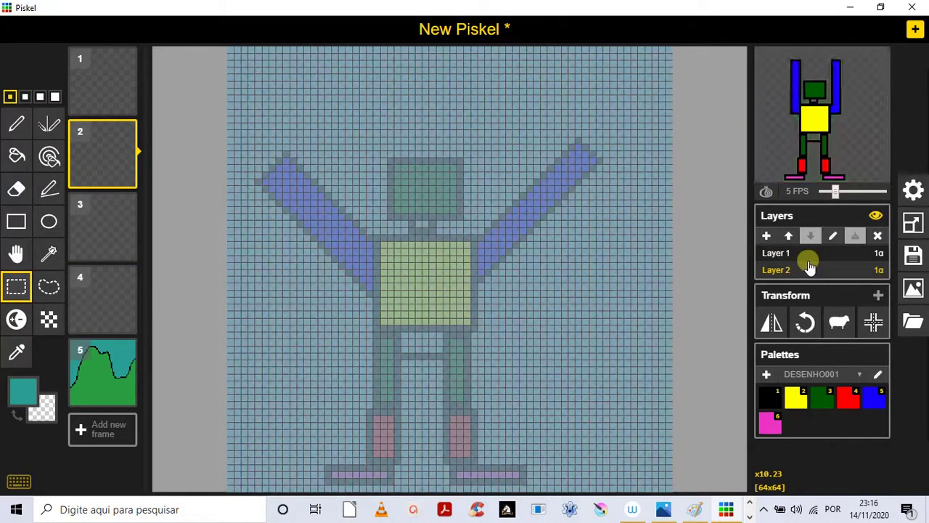
pyautogui.click(102, 227)
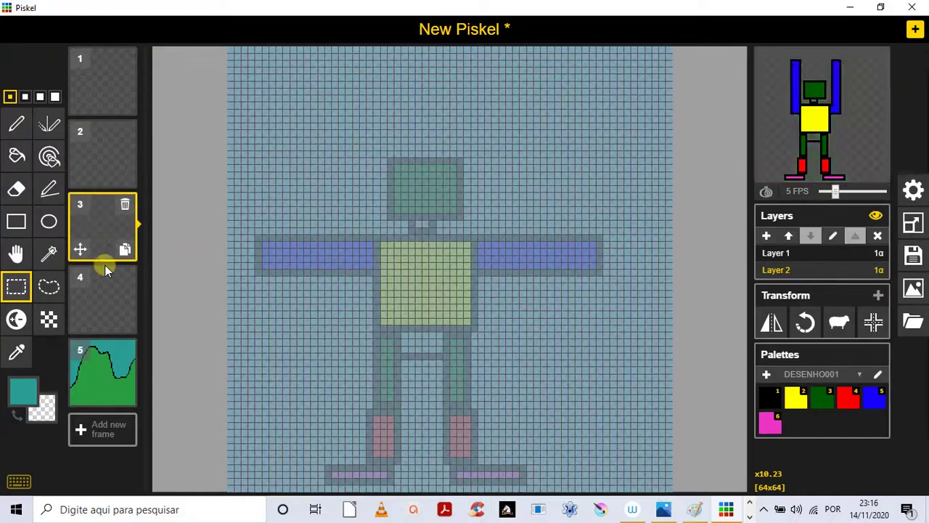
pyautogui.click(106, 372)
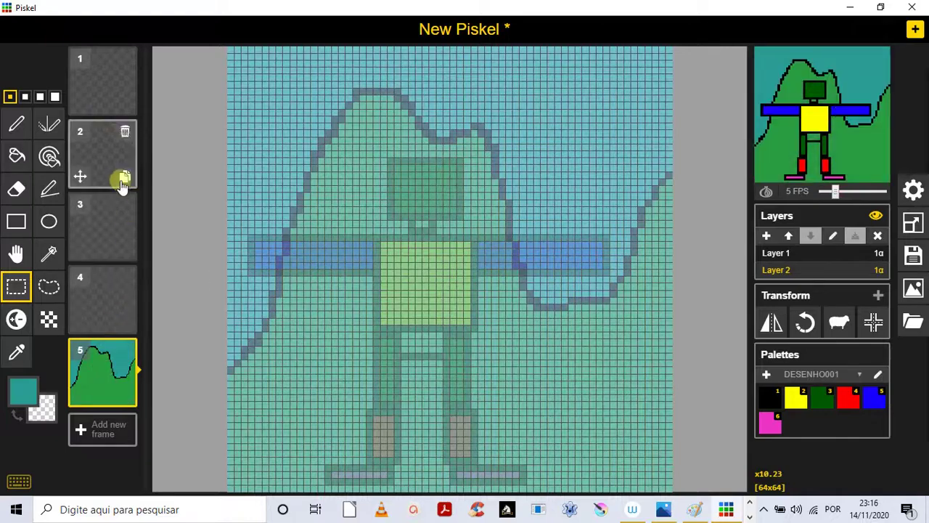
pyautogui.click(112, 97)
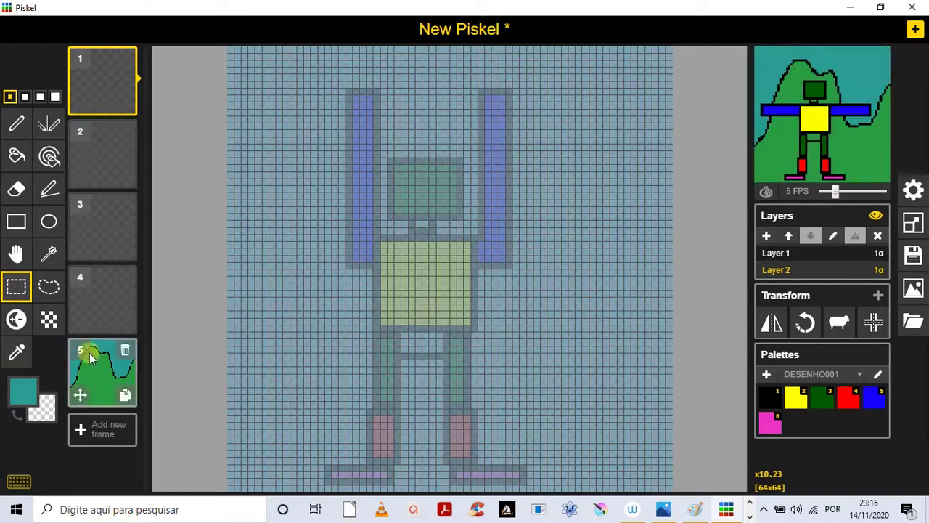
pyautogui.click(92, 403)
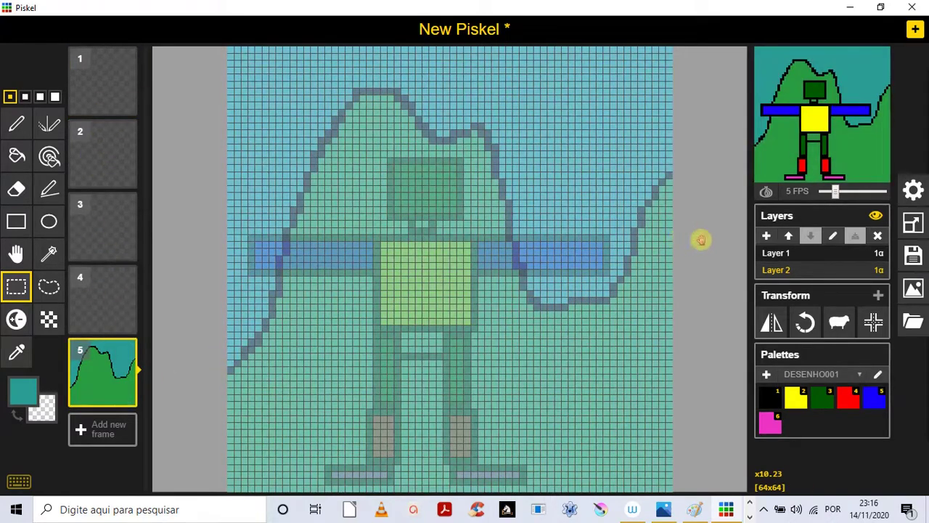
pyautogui.click(832, 260)
pyautogui.click(821, 271)
pyautogui.click(105, 300)
pyautogui.click(102, 151)
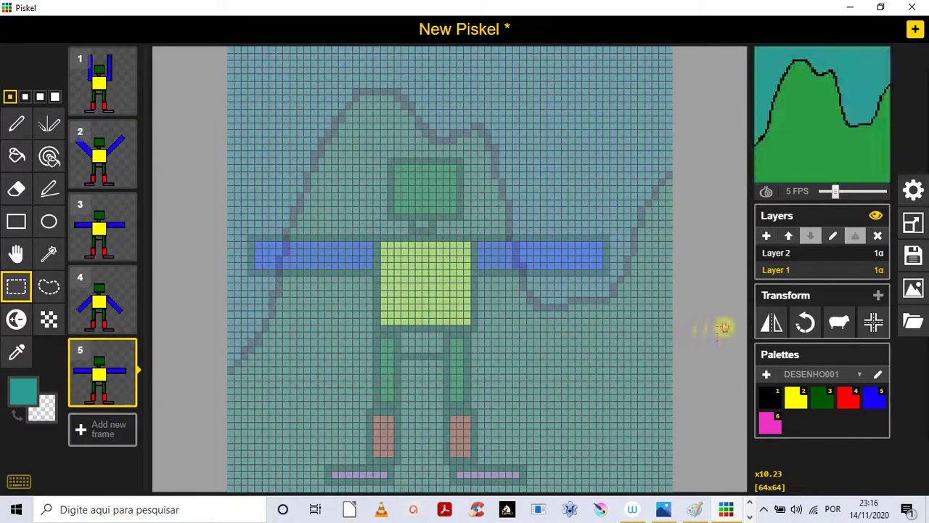
# Copy the mountain background from Layer 2 of frame 5, adjusting the selection to cover the full canvas
pyautogui.click(814, 256)
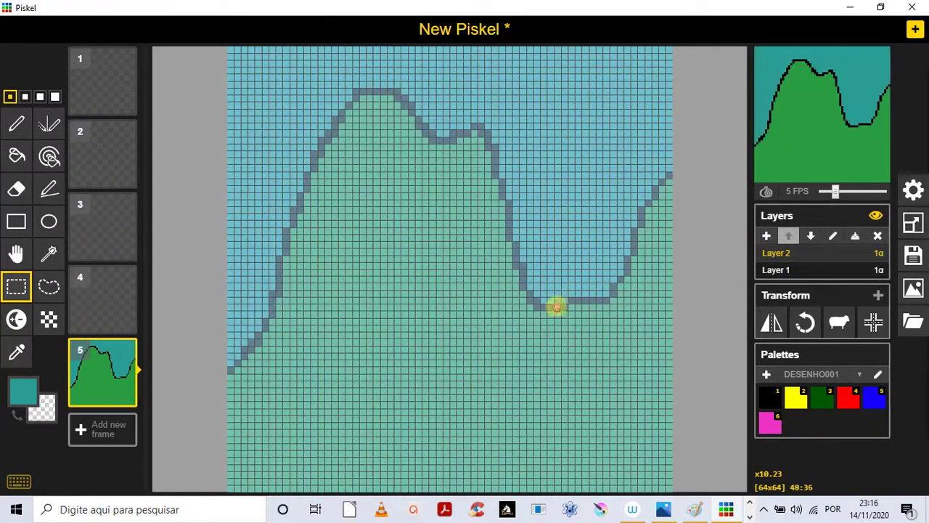
pyautogui.moveTo(415, 387); pyautogui.dragTo(439, 407)
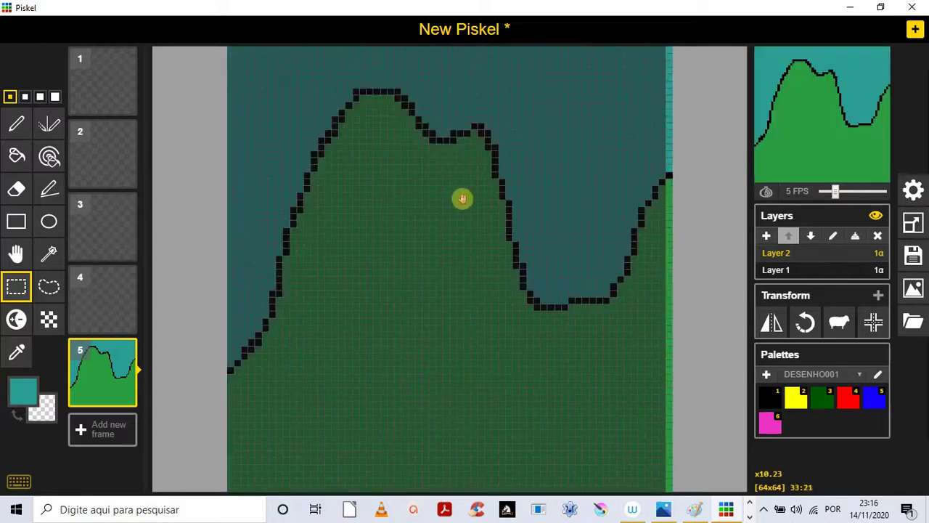
pyautogui.moveTo(462, 198); pyautogui.dragTo(481, 203)
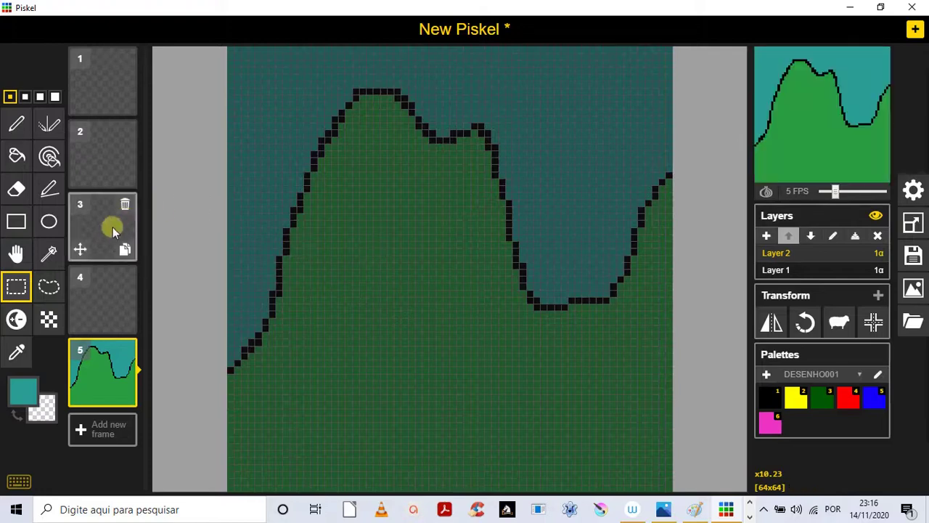
# Paste the mountain background onto Layer 2 in frames 4 and 3
pyautogui.click(98, 307)
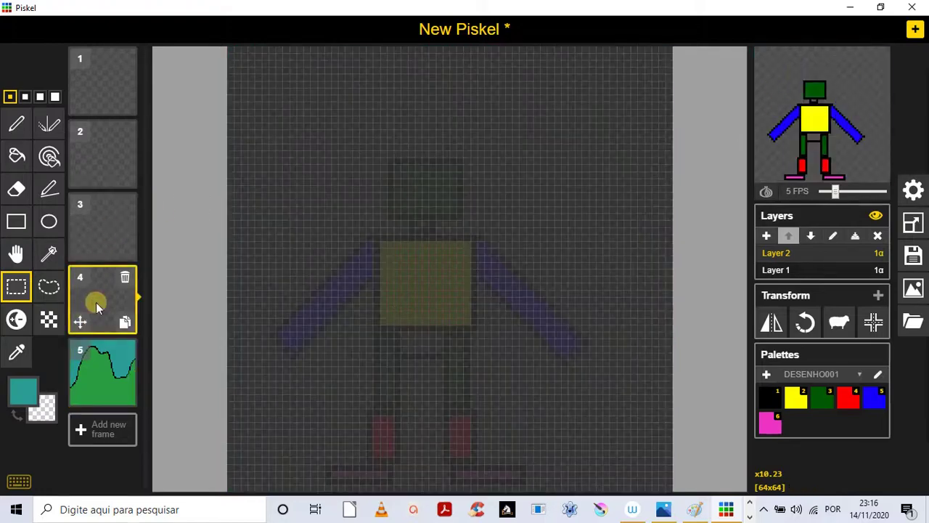
pyautogui.hotkey('ctrl', 'v')
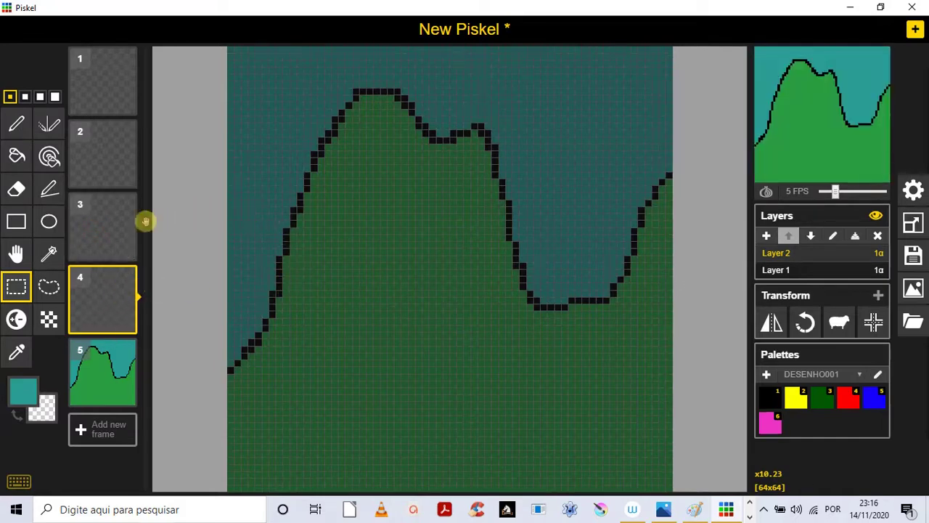
pyautogui.click(110, 228)
pyautogui.hotkey('ctrl', 'v')
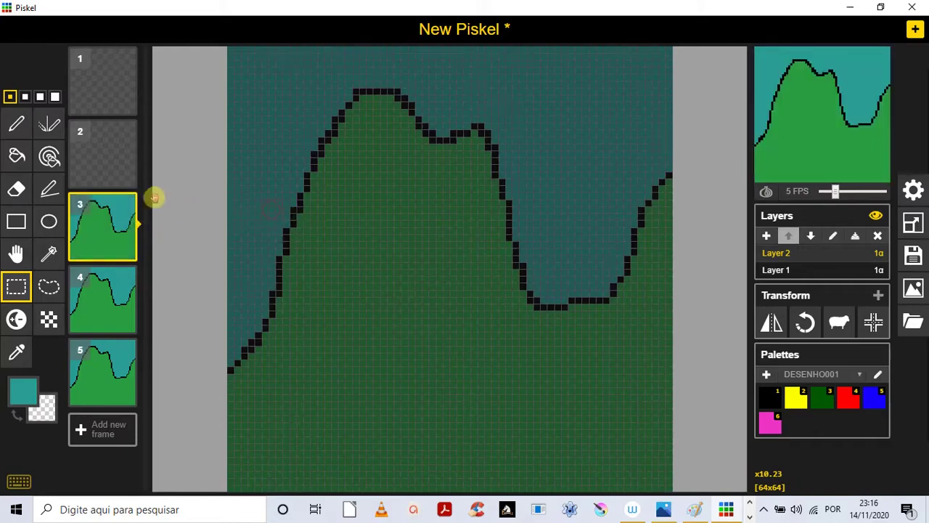
# Remove the accidental duplicate of frame 2 and paste the mountain background onto Layer 2 in frame 2
pyautogui.click(124, 175)
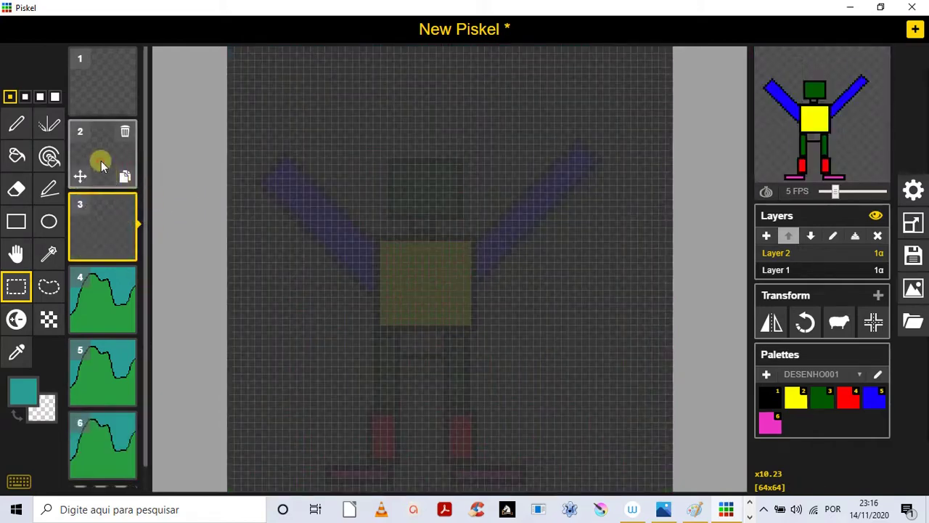
pyautogui.click(125, 211)
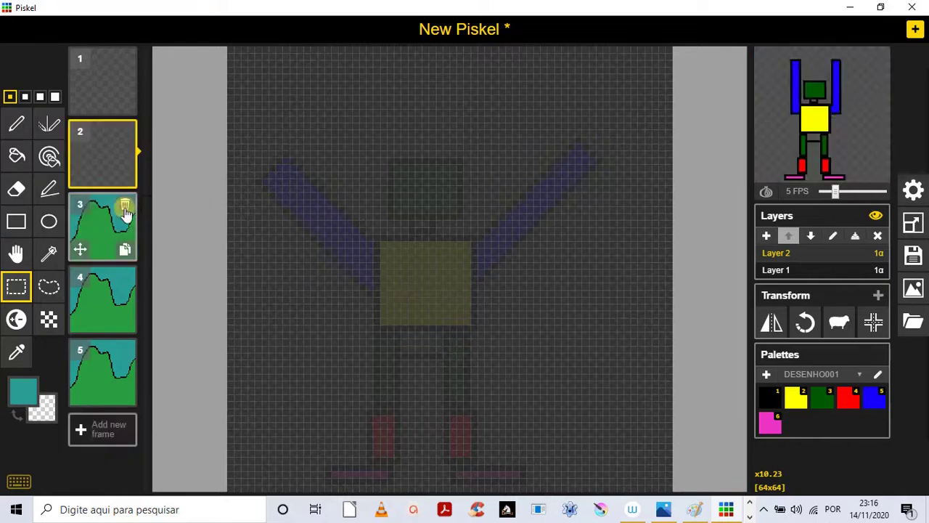
pyautogui.click(103, 143)
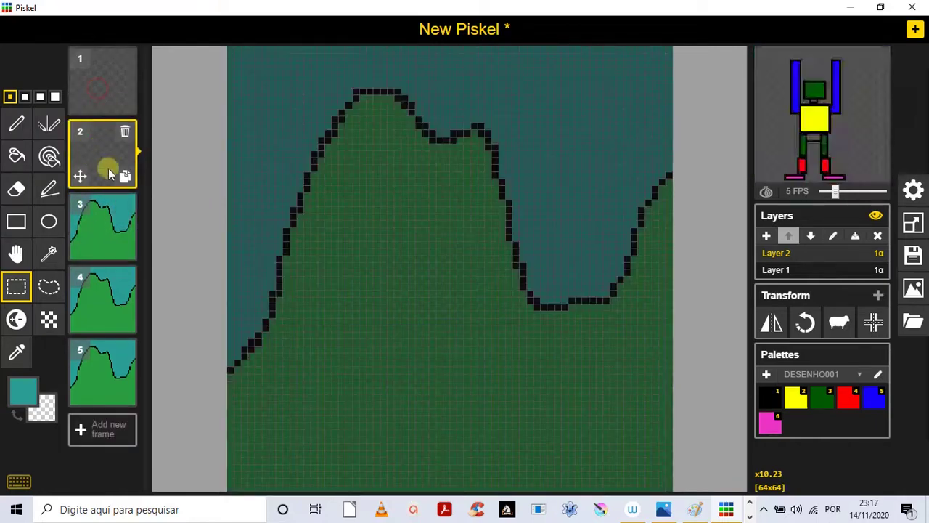
# Paste the mountain background onto Layer 2 in frame 1 and deselect the pasted area
pyautogui.click(264, 181)
pyautogui.click(97, 95)
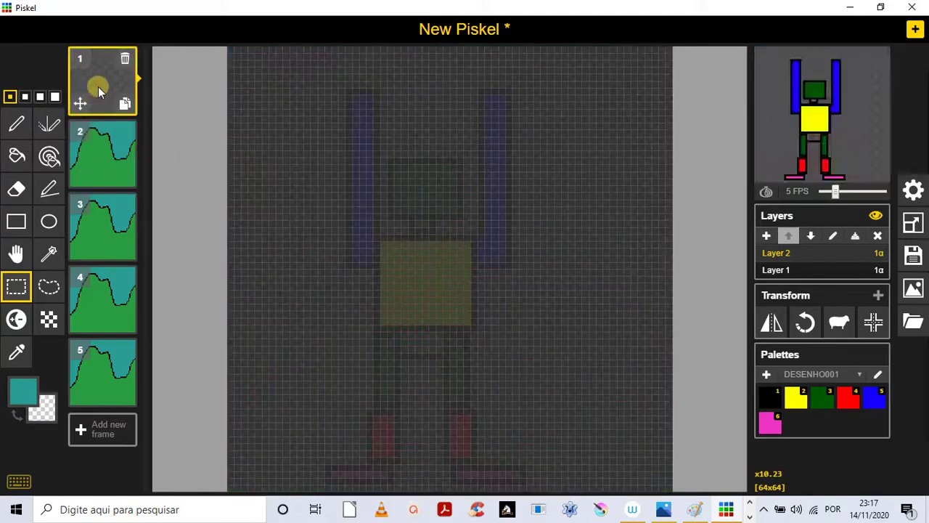
pyautogui.hotkey('ctrl', 'v')
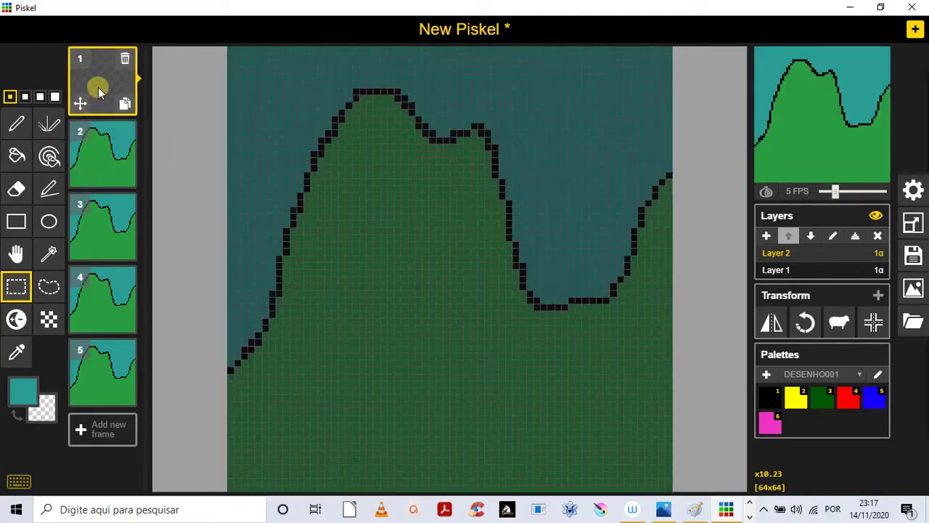
pyautogui.click(195, 185)
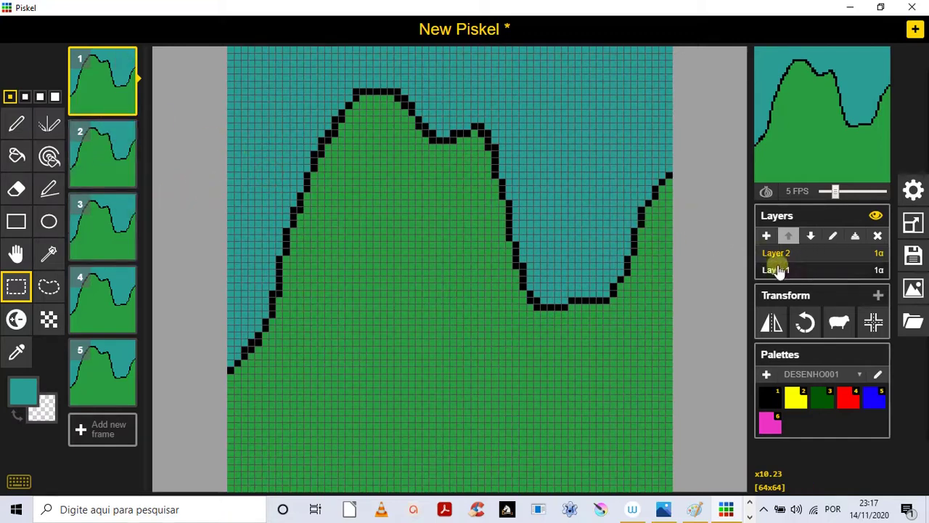
# Review Layer 2 in frames 2 and 3 and move Layer 1 above Layer 2 to put the robot in front
pyautogui.click(116, 160)
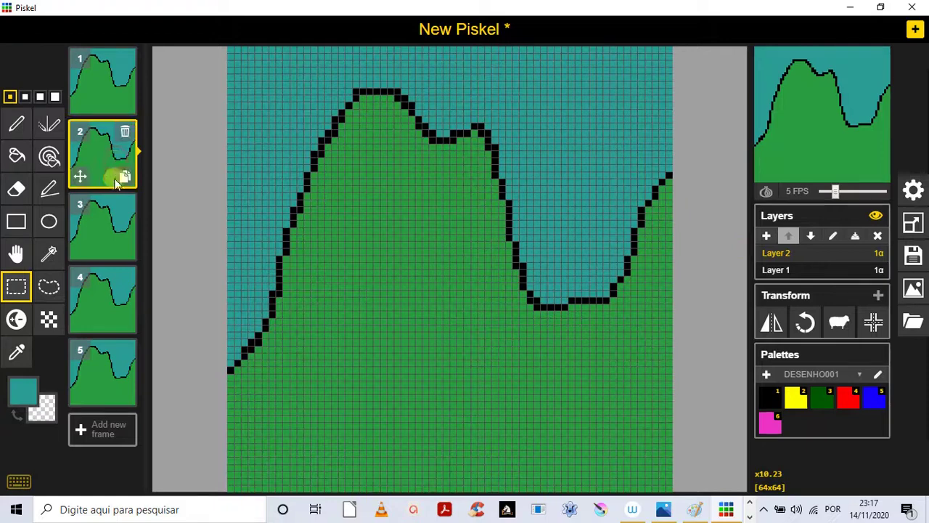
pyautogui.click(103, 220)
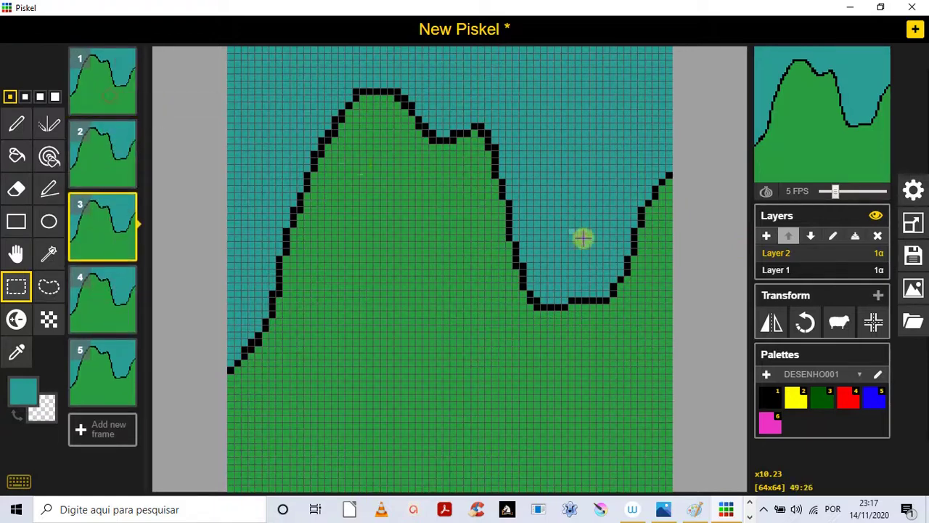
pyautogui.click(786, 272)
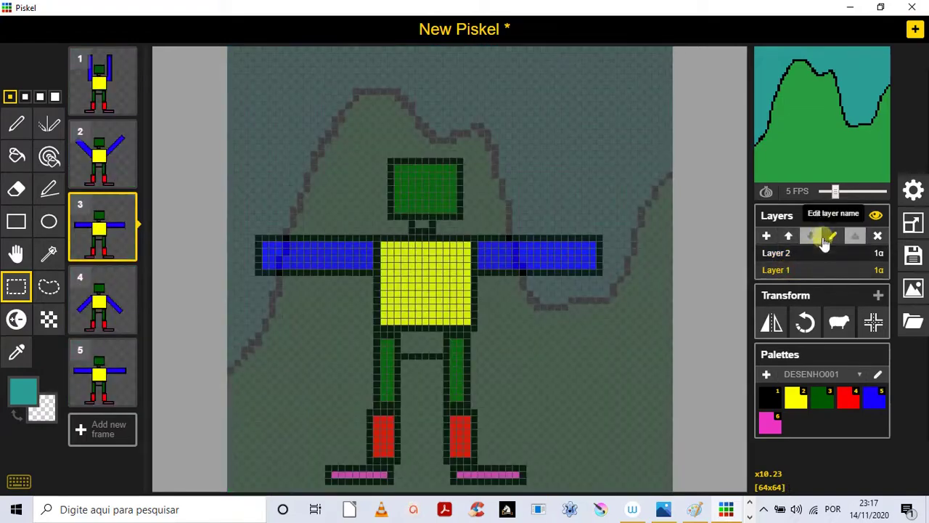
pyautogui.click(789, 236)
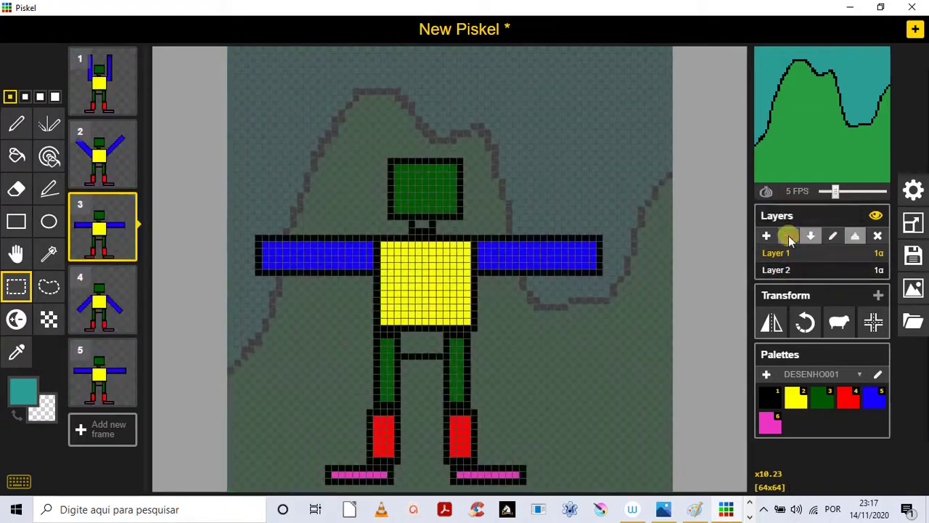
# Remove the accidental duplicate of frame 2 and check Layer 2 and Layer 1 with the Pen tool active
pyautogui.click(129, 174)
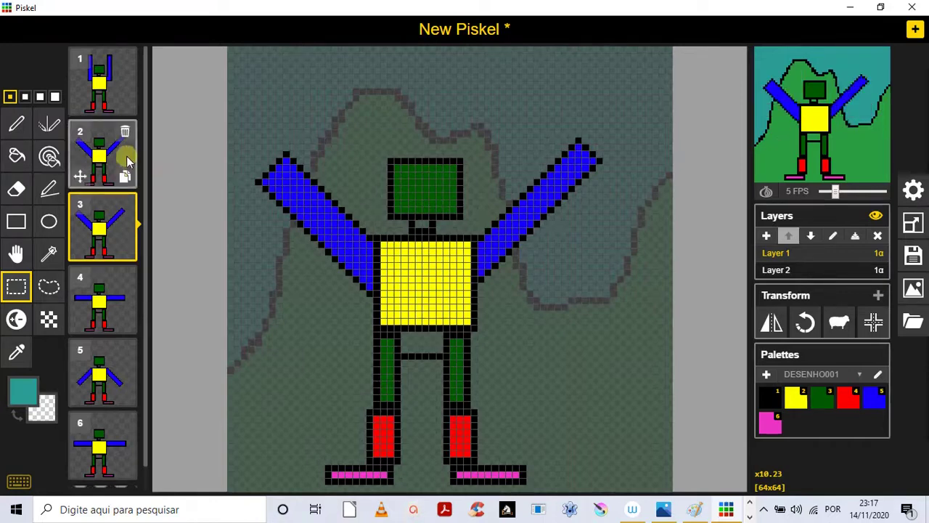
pyautogui.click(126, 207)
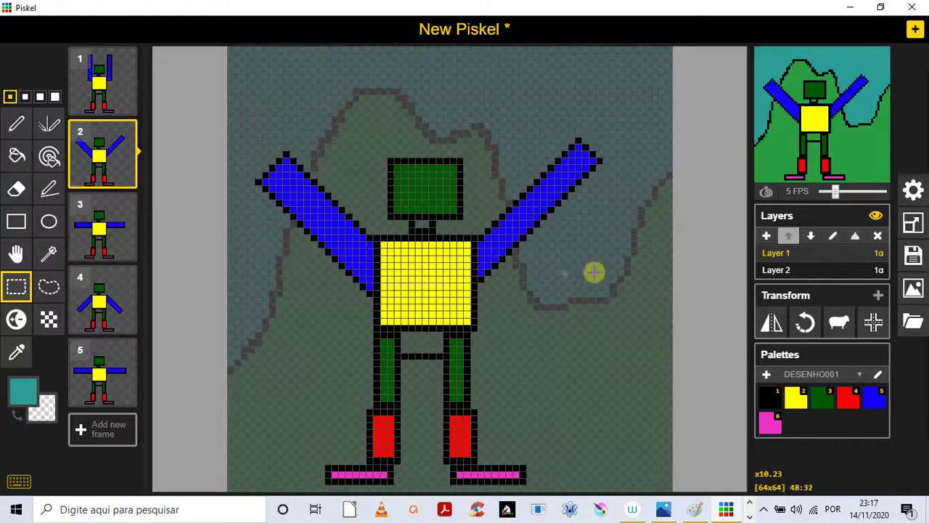
pyautogui.click(822, 269)
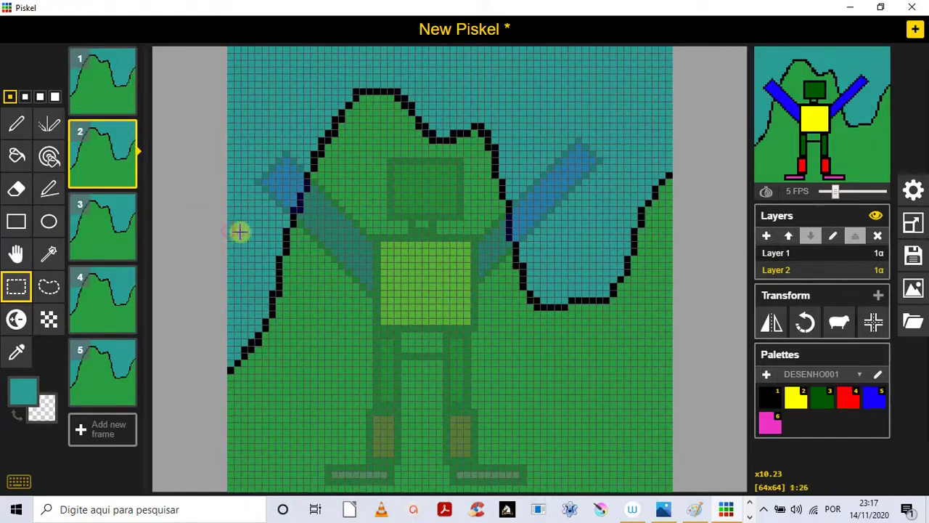
pyautogui.click(16, 124)
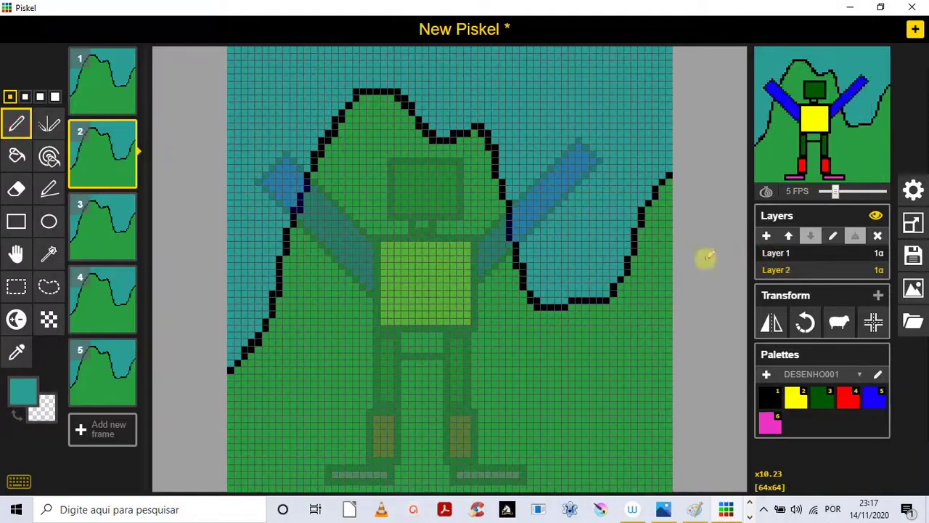
pyautogui.click(797, 251)
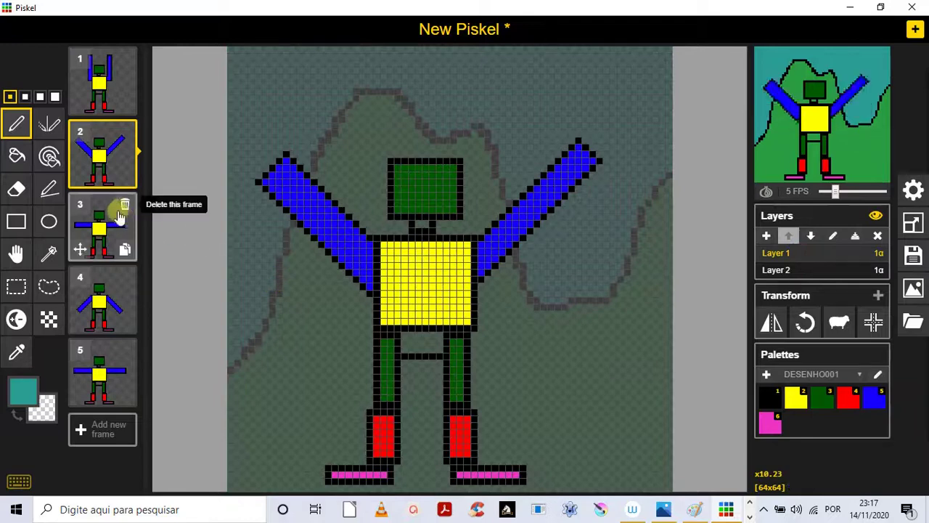
pyautogui.click(122, 208)
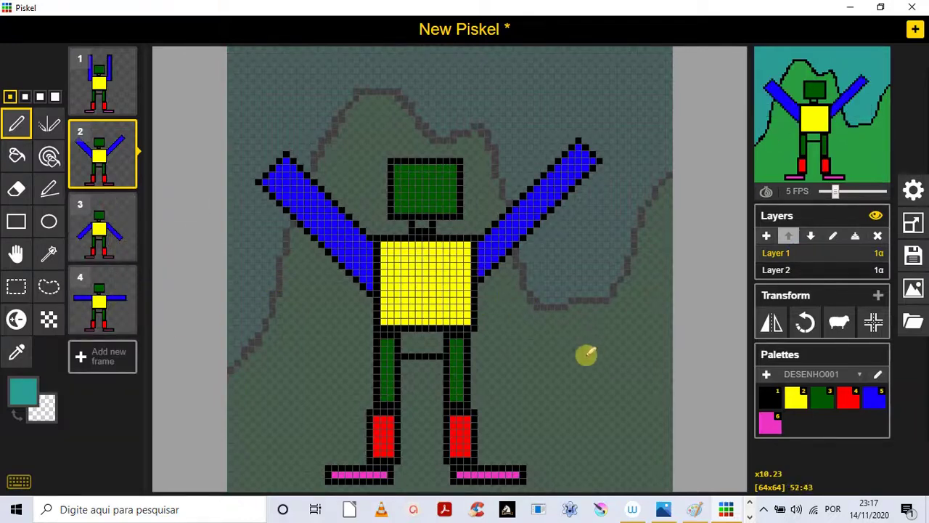
pyautogui.moveTo(856, 107)
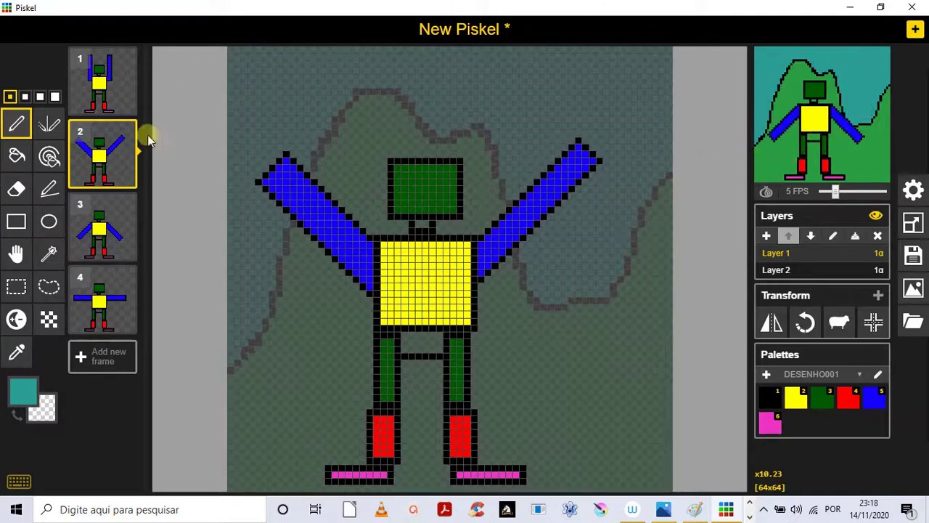
pyautogui.click(118, 76)
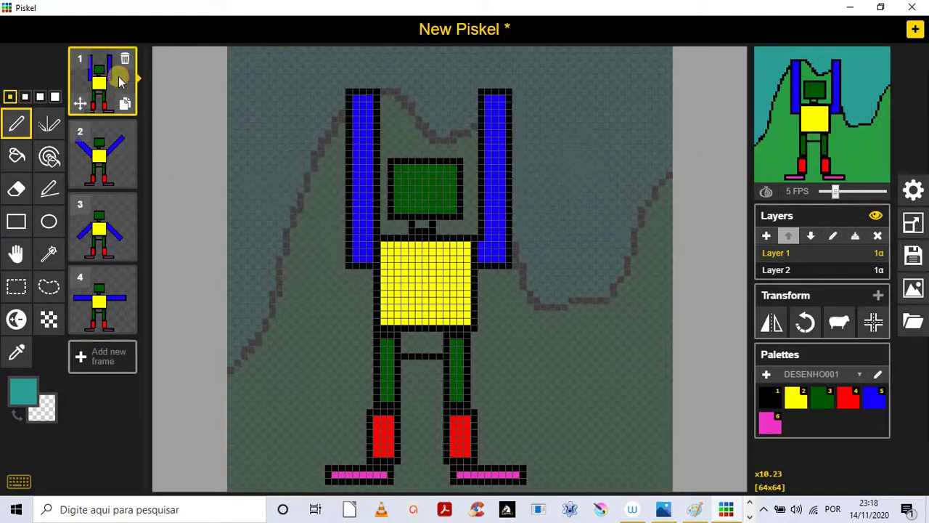
pyautogui.click(116, 156)
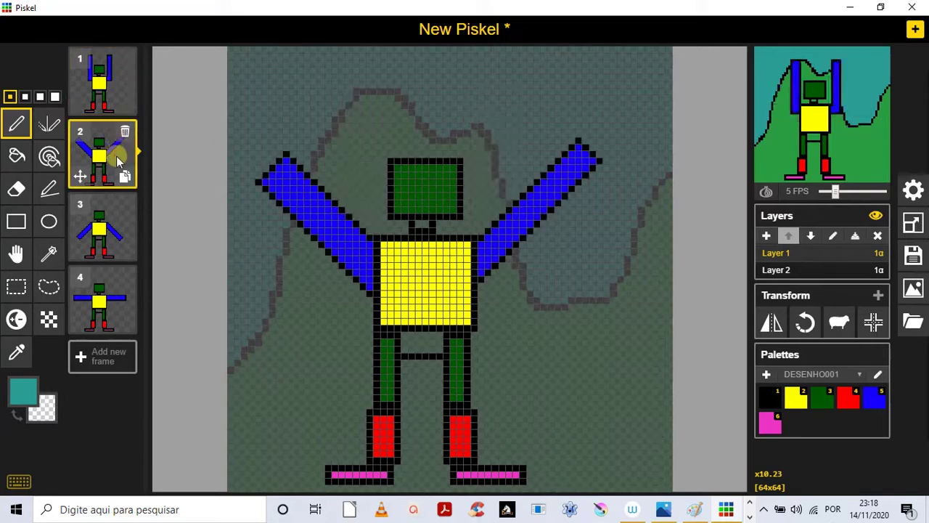
pyautogui.click(125, 204)
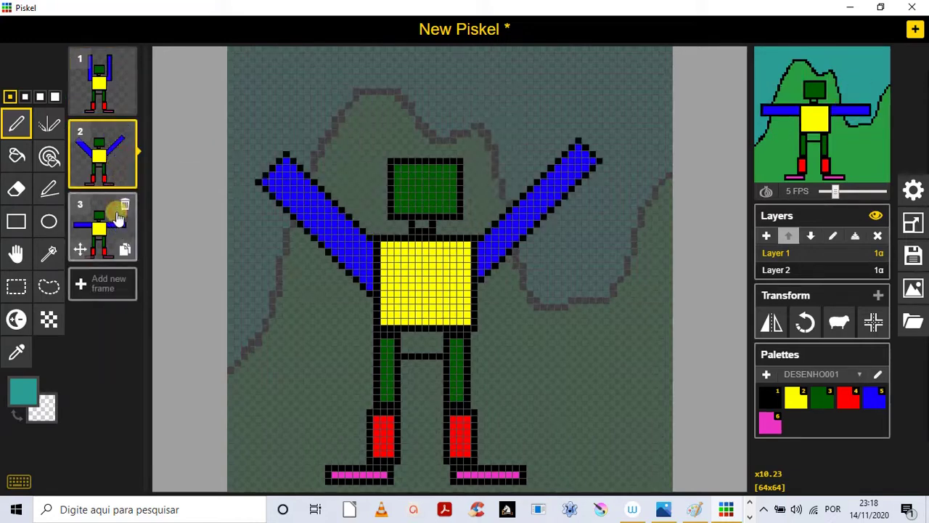
pyautogui.hotkey('ctrl', 'z')
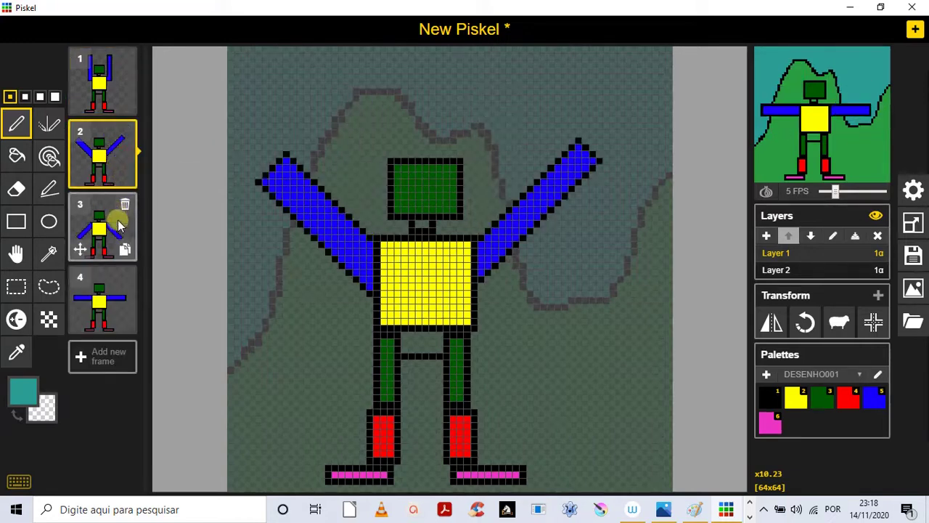
pyautogui.hotkey('ctrl', 'z')
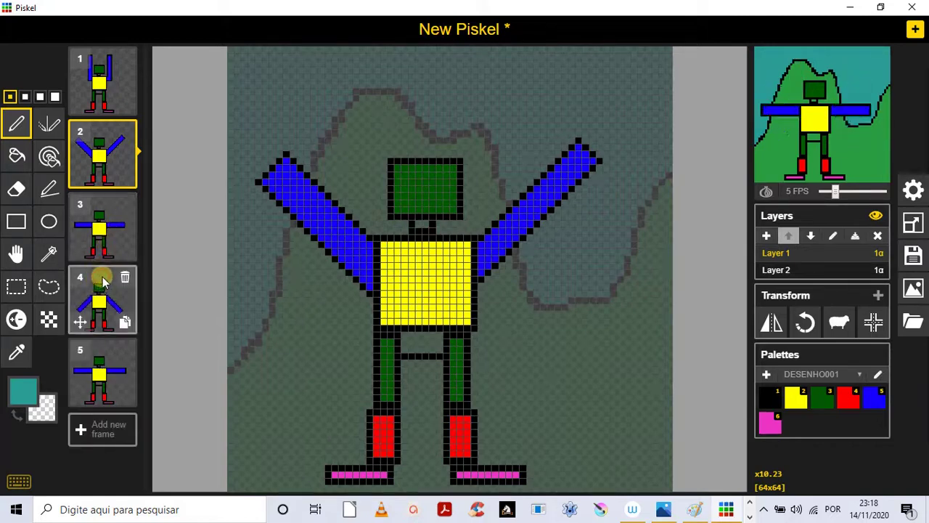
# Compare the mountain background on Layer 2 with the robot on Layer 1 by alternating the active layer
pyautogui.click(779, 272)
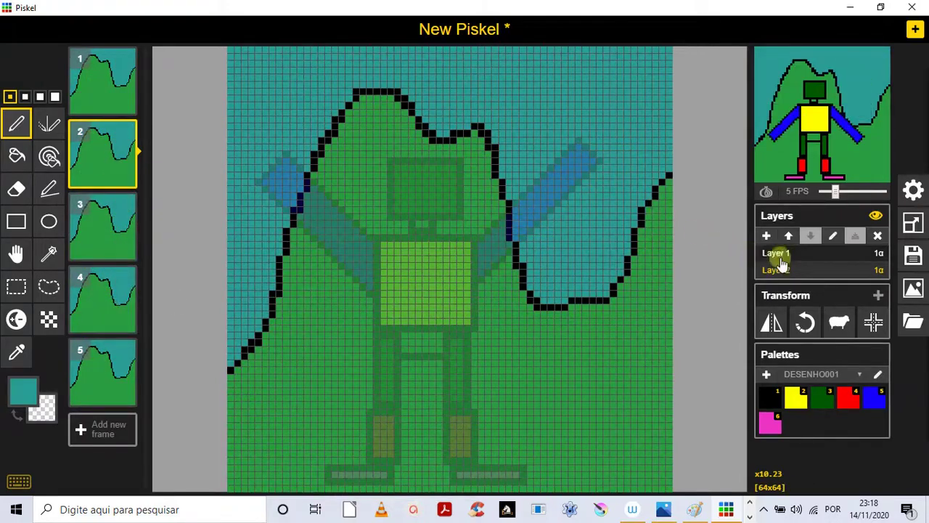
pyautogui.click(822, 254)
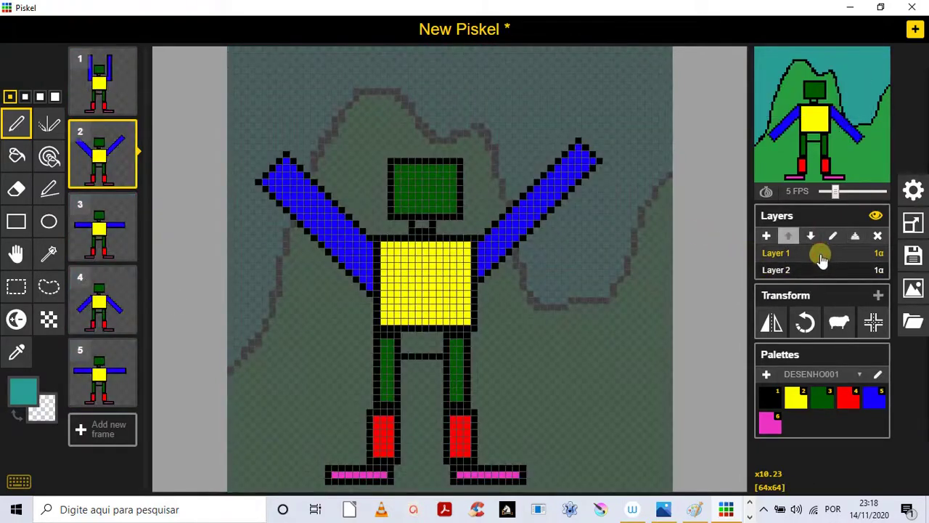
pyautogui.click(813, 270)
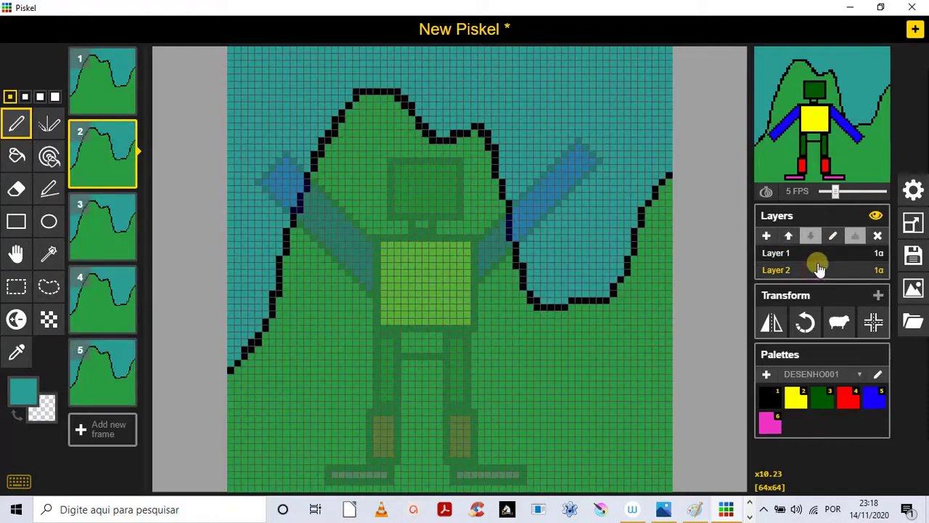
pyautogui.click(821, 257)
pyautogui.click(822, 270)
pyautogui.click(824, 256)
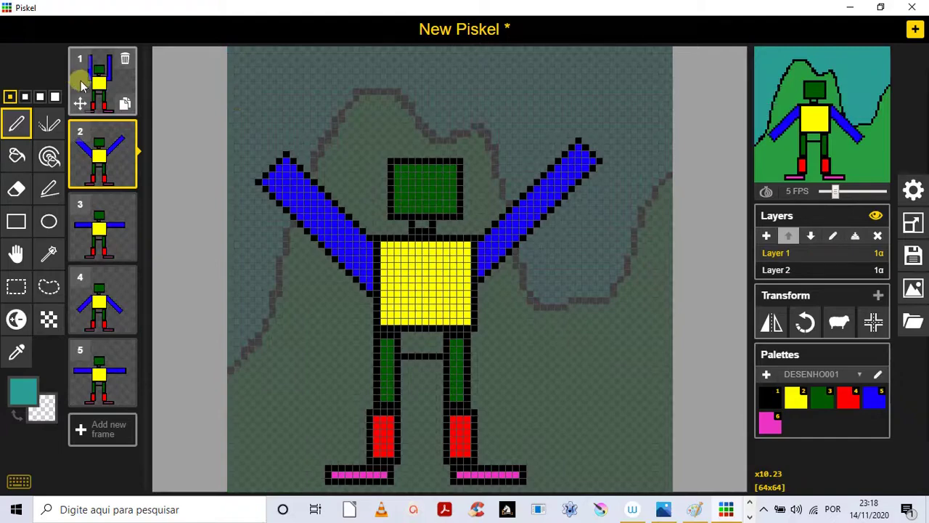
pyautogui.click(808, 271)
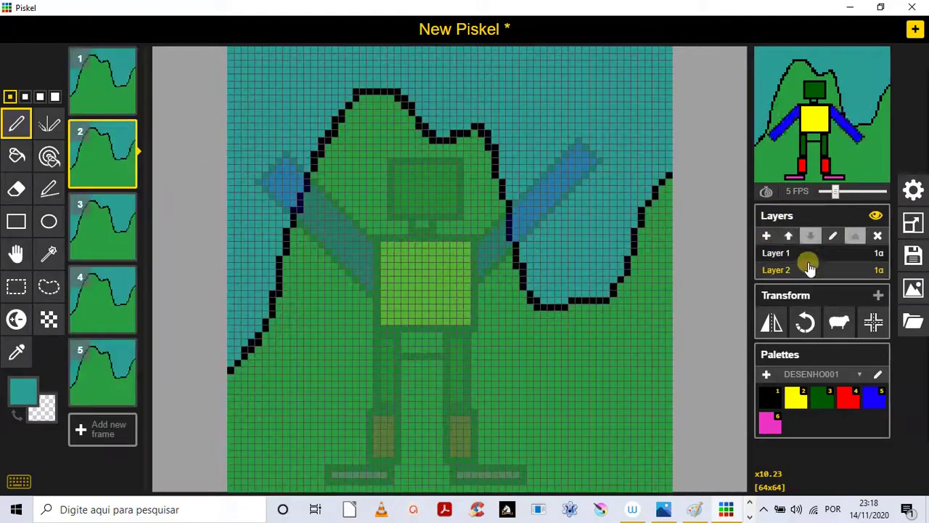
pyautogui.click(809, 252)
pyautogui.click(811, 269)
pyautogui.click(812, 253)
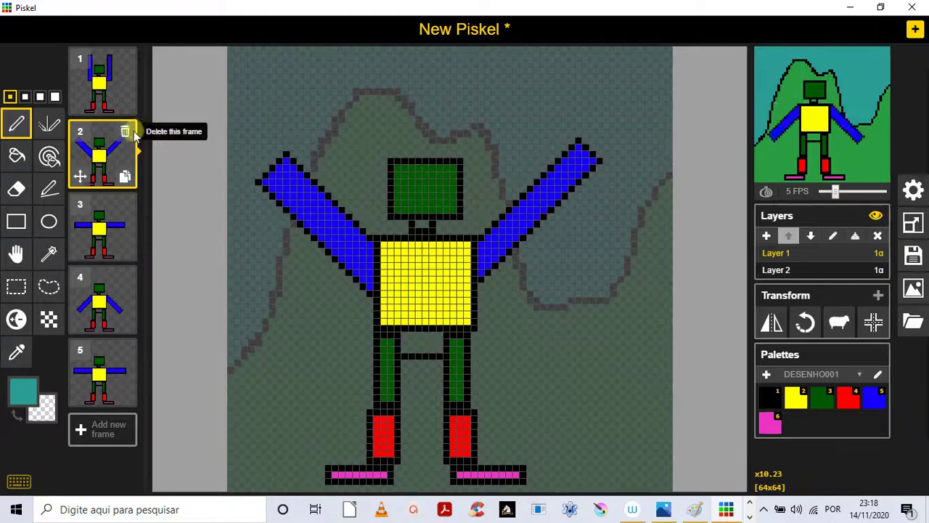
# Examine both layers in frame 1 and review the robot's poses on Layer 1 in frames 2, 4 and 5
pyautogui.click(103, 88)
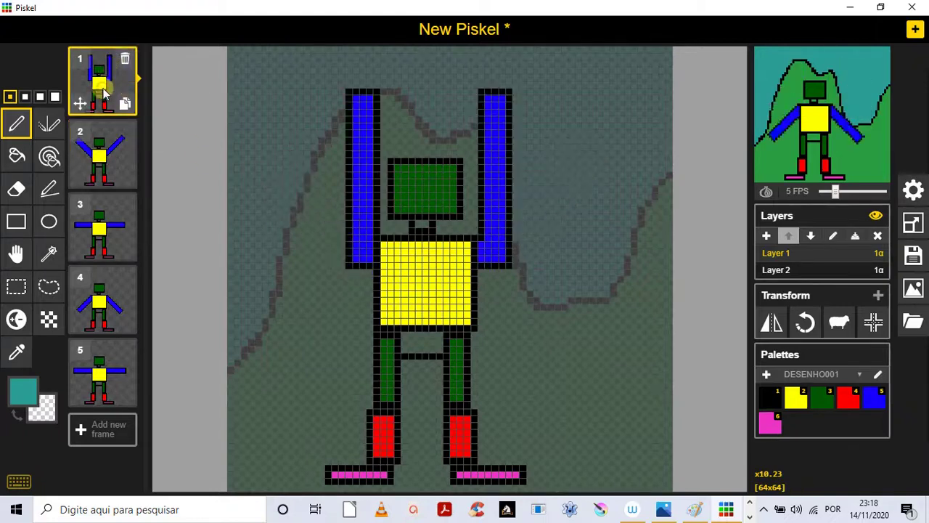
pyautogui.click(792, 271)
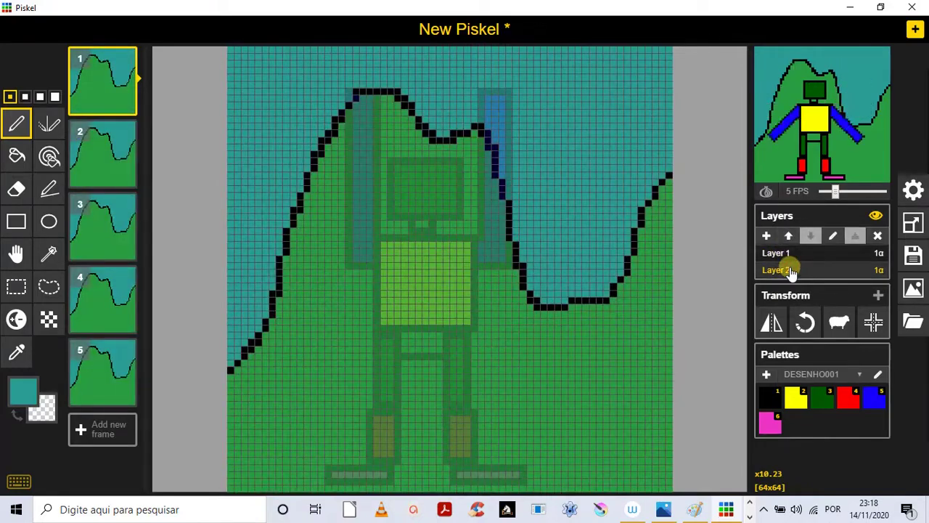
pyautogui.click(791, 254)
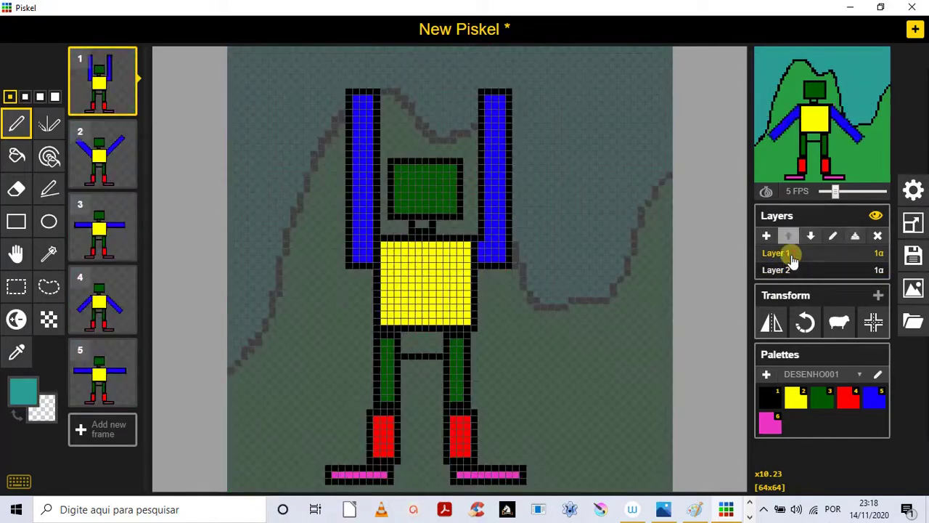
pyautogui.click(108, 157)
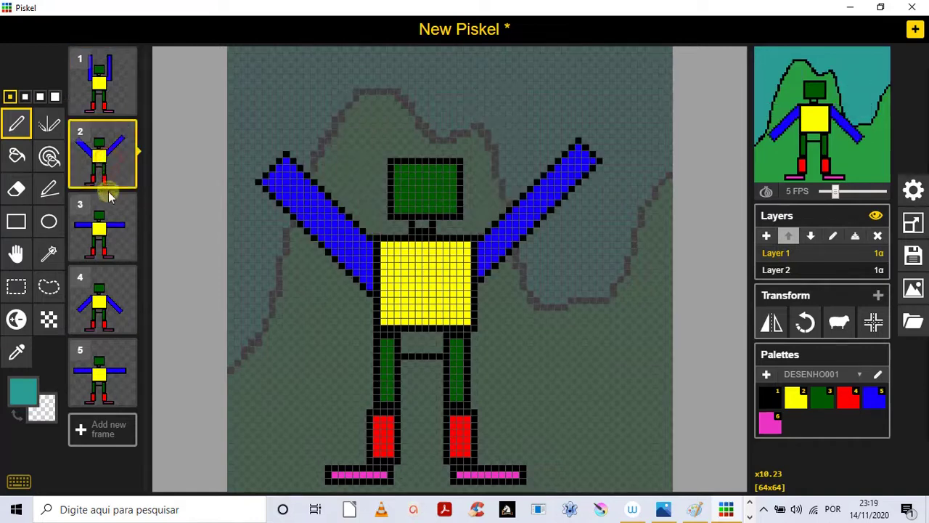
pyautogui.click(103, 294)
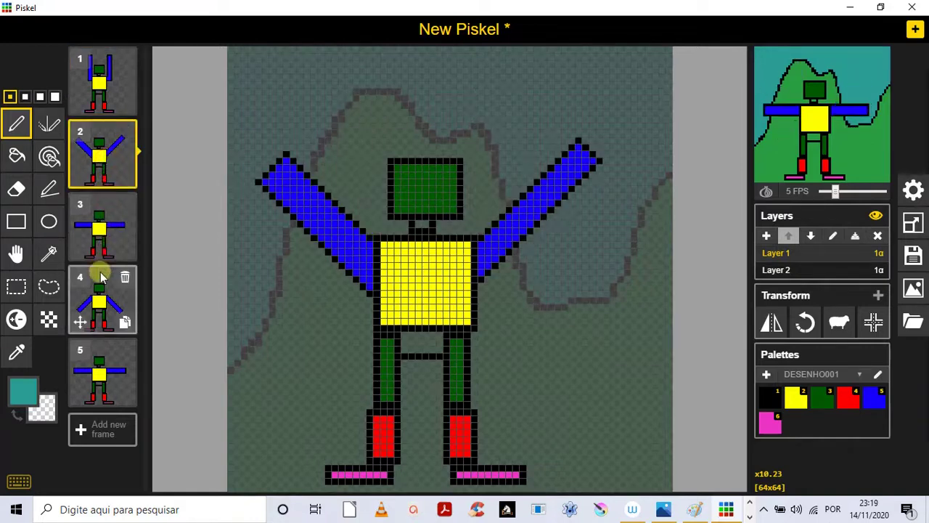
pyautogui.click(98, 349)
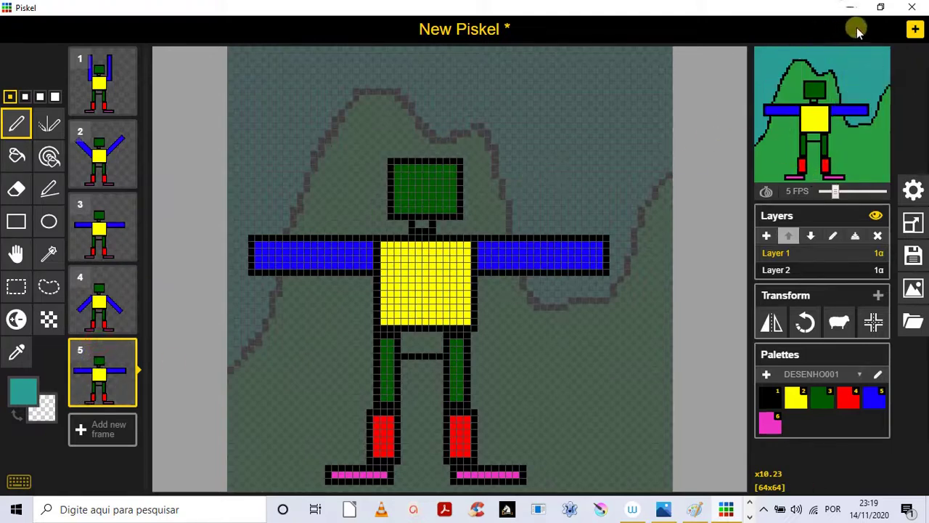
# Play the animation in a separate preview window, try it at 10 FPS, and set the speed back to 5 FPS
pyautogui.click(872, 61)
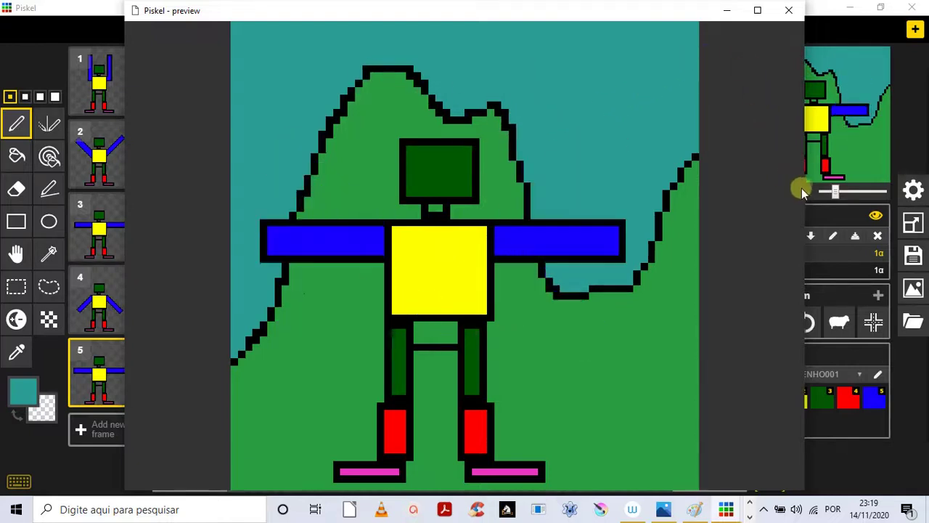
pyautogui.moveTo(831, 191)
pyautogui.mouseDown()
pyautogui.moveTo(847, 195)
pyautogui.moveTo(836, 200)
pyautogui.moveTo(848, 193)
pyautogui.mouseUp()
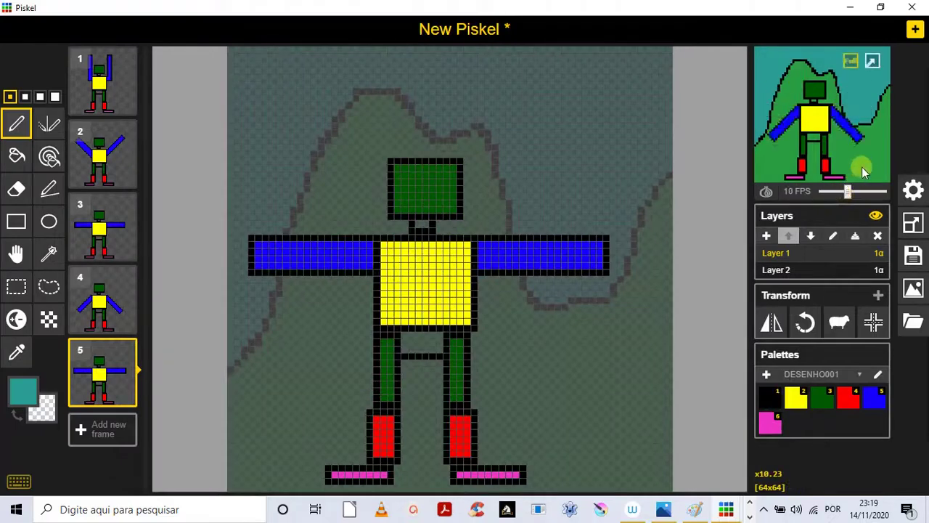
pyautogui.click(872, 62)
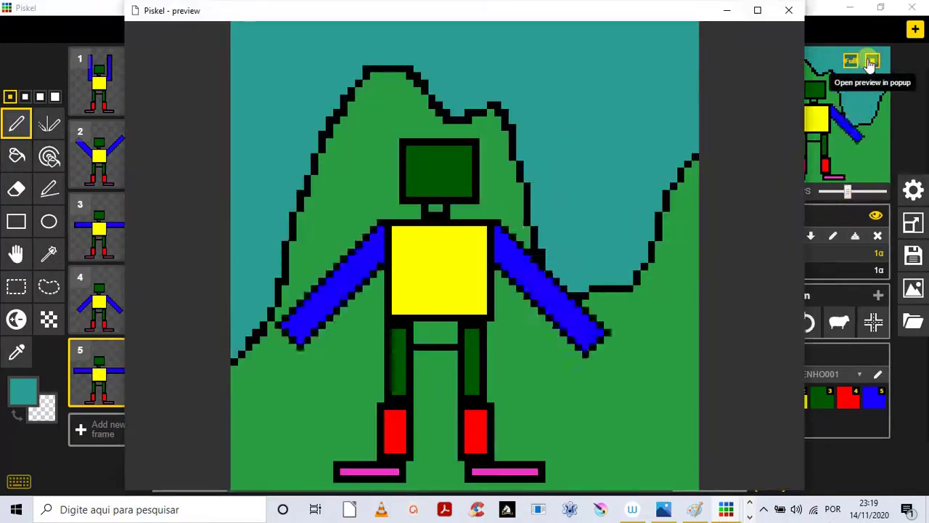
pyautogui.moveTo(847, 192); pyautogui.dragTo(841, 201)
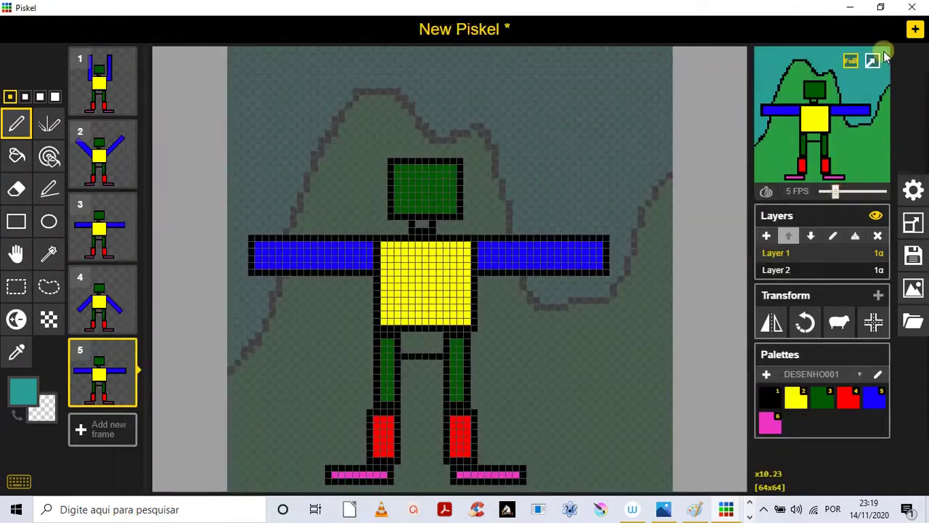
pyautogui.click(872, 61)
# Try the 1x preview size, set the preview to best size (3x), and reopen the separate preview window
pyautogui.click(851, 63)
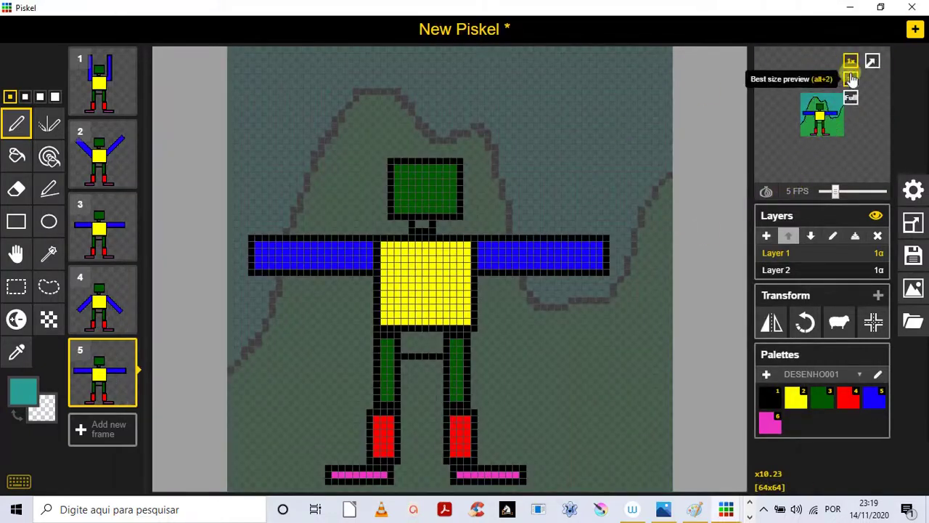
pyautogui.click(852, 78)
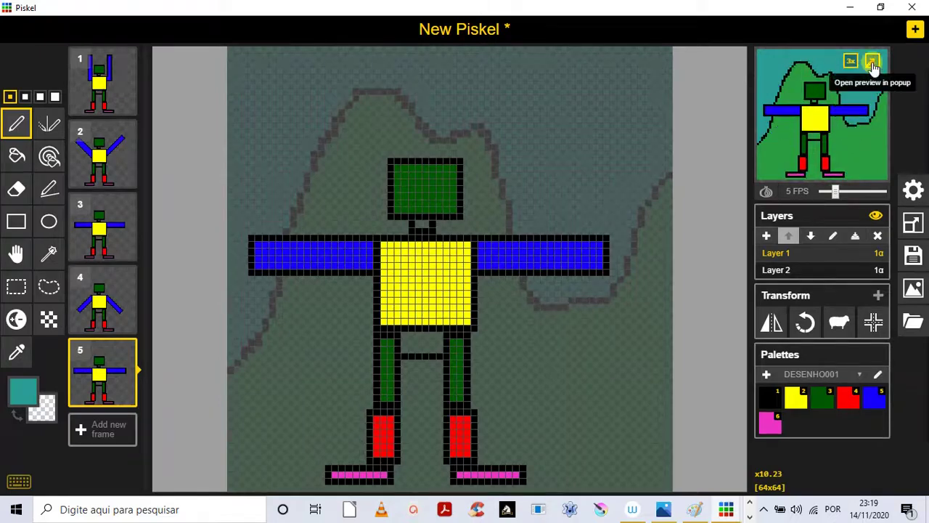
pyautogui.click(874, 64)
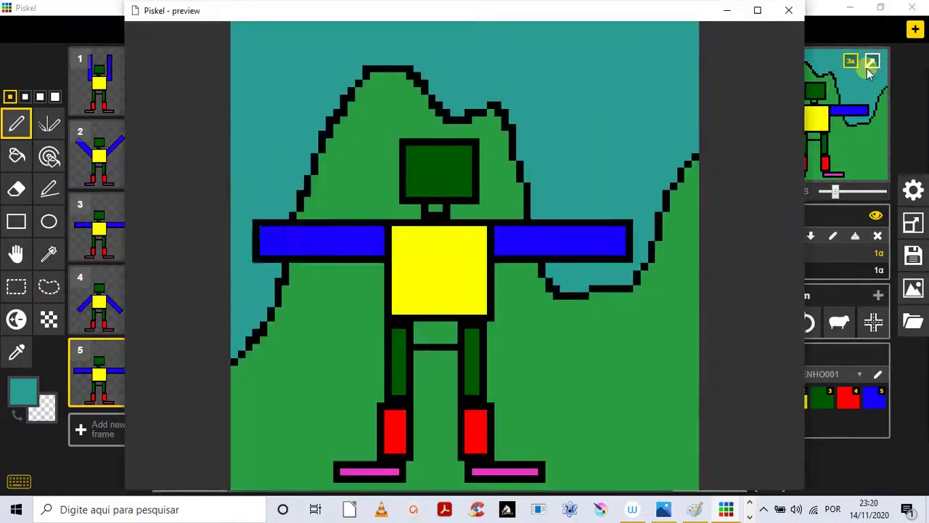